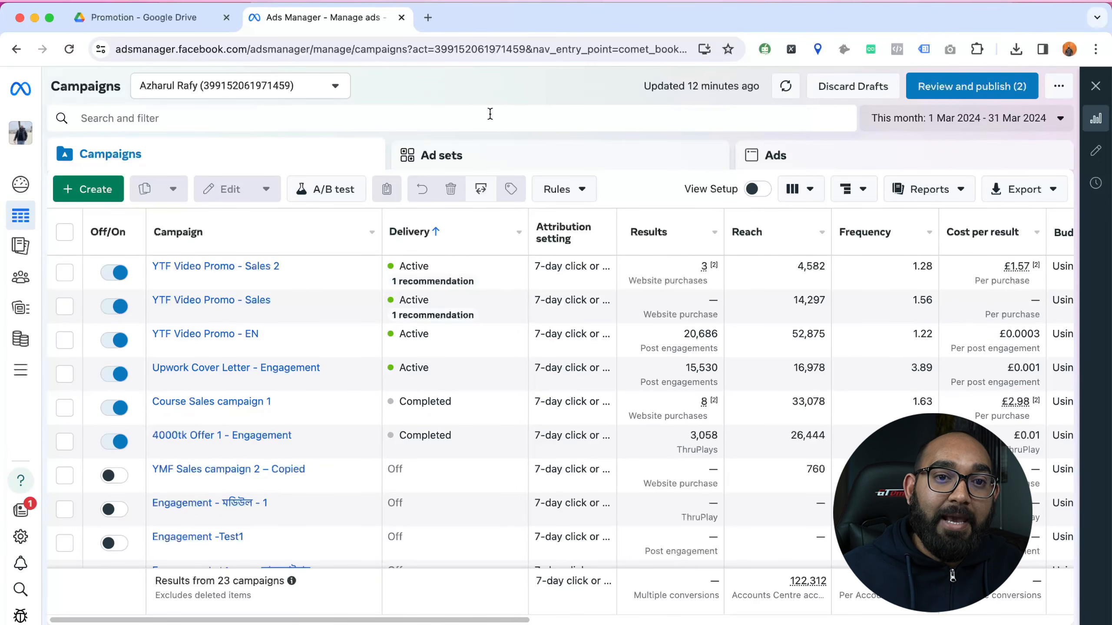
Step: Open Facebook in a new browser tab and go to Ads Manager from its home page
{"action": "left_click", "coordinate": [428, 18]}
{"action": "type", "text": "fa"}
{"action": "key", "text": "Return"}
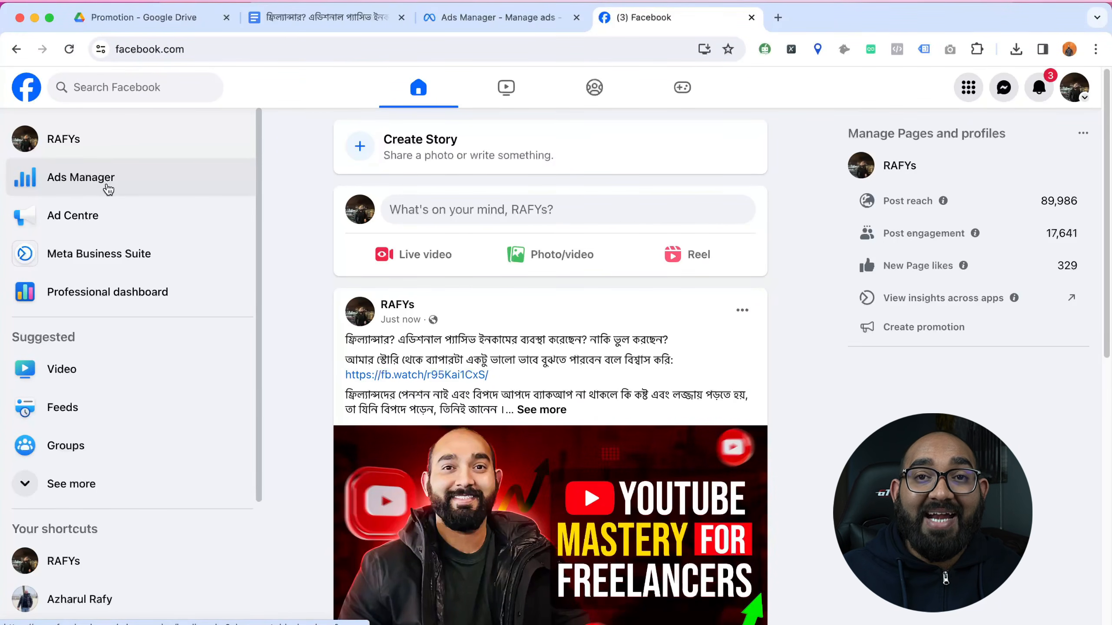
{"action": "left_click", "coordinate": [103, 189]}
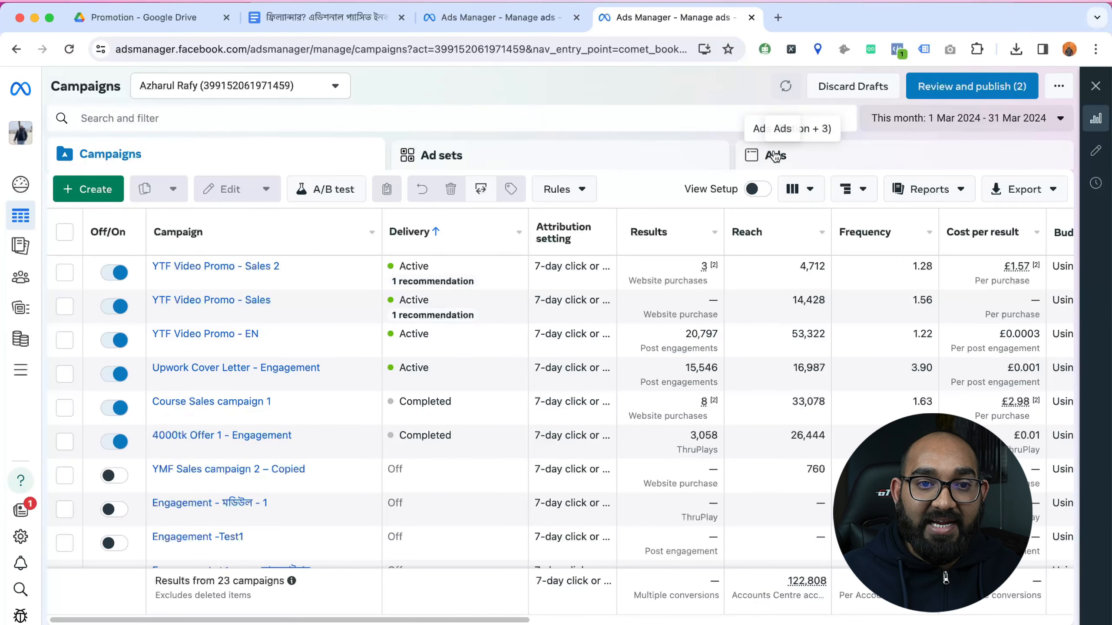
Step: Create a new auction campaign with the Sales objective, using the Manual sales campaign setup
{"action": "left_click", "coordinate": [82, 200]}
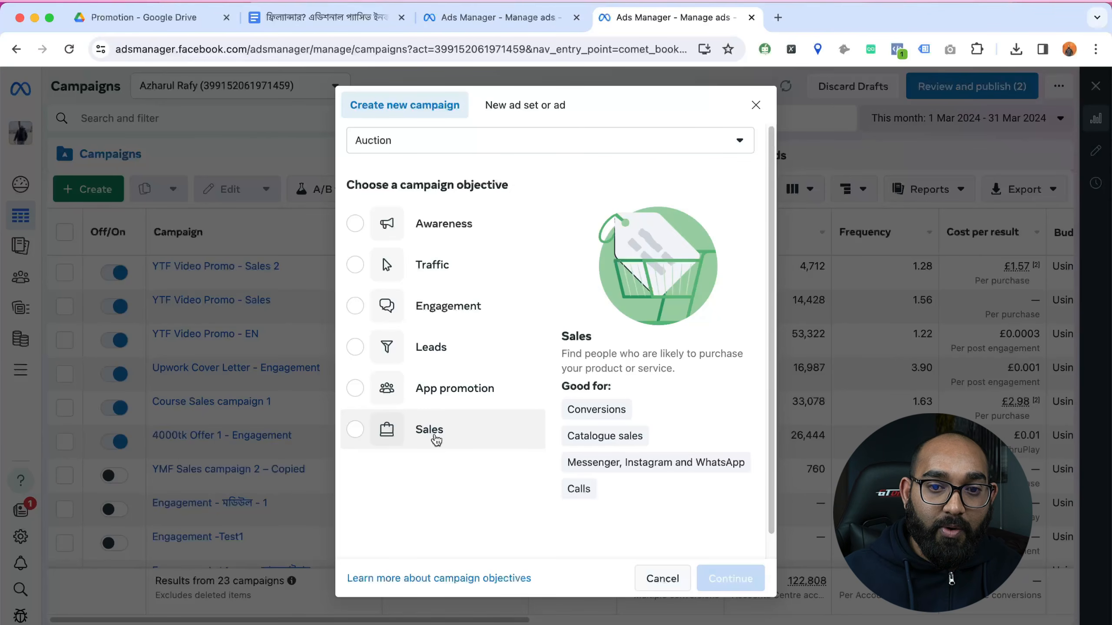
{"action": "left_click", "coordinate": [414, 434]}
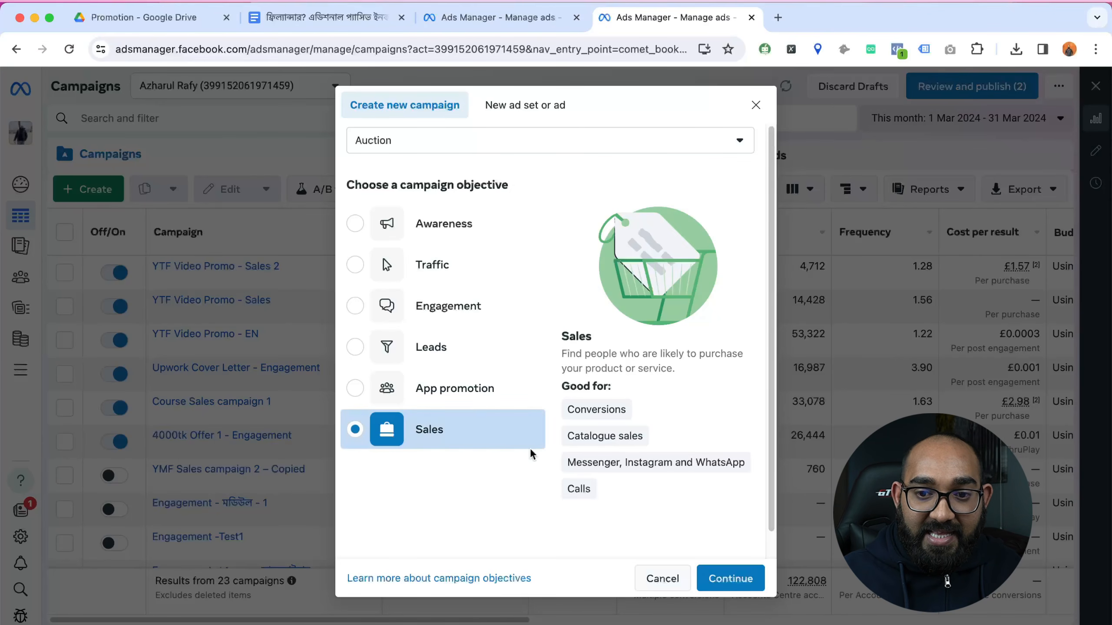
{"action": "left_click", "coordinate": [725, 584]}
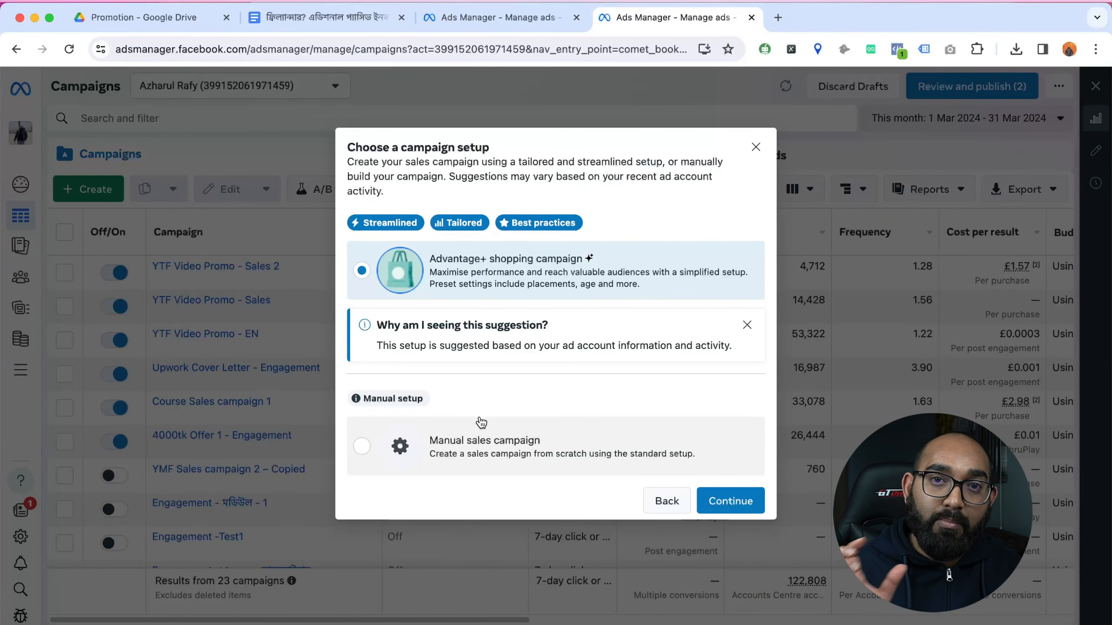
{"action": "left_click", "coordinate": [486, 445]}
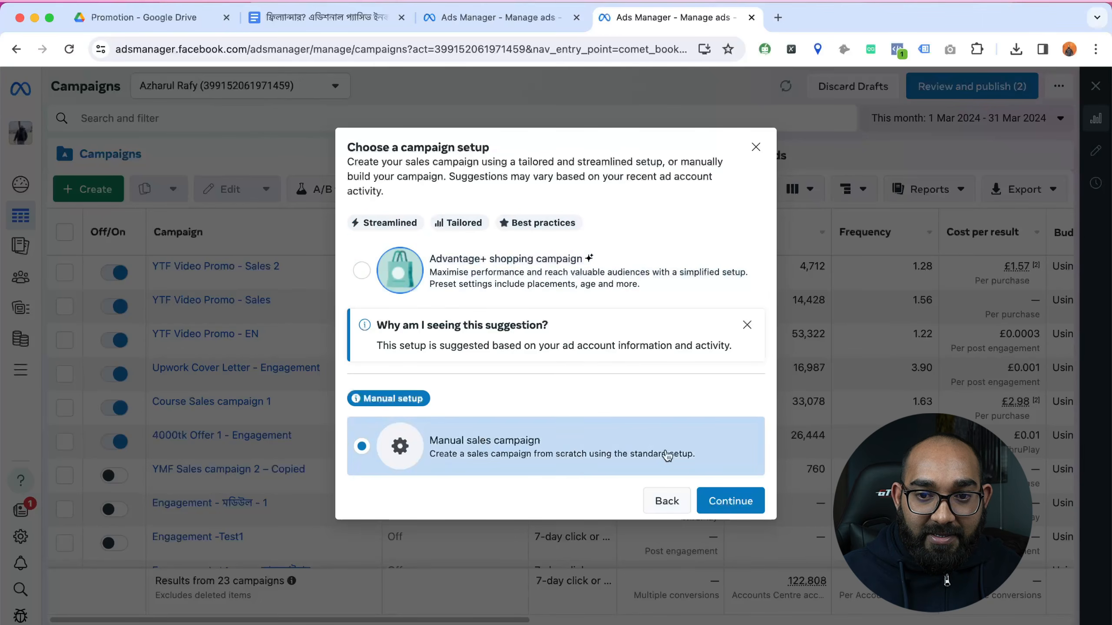
{"action": "left_click", "coordinate": [716, 502]}
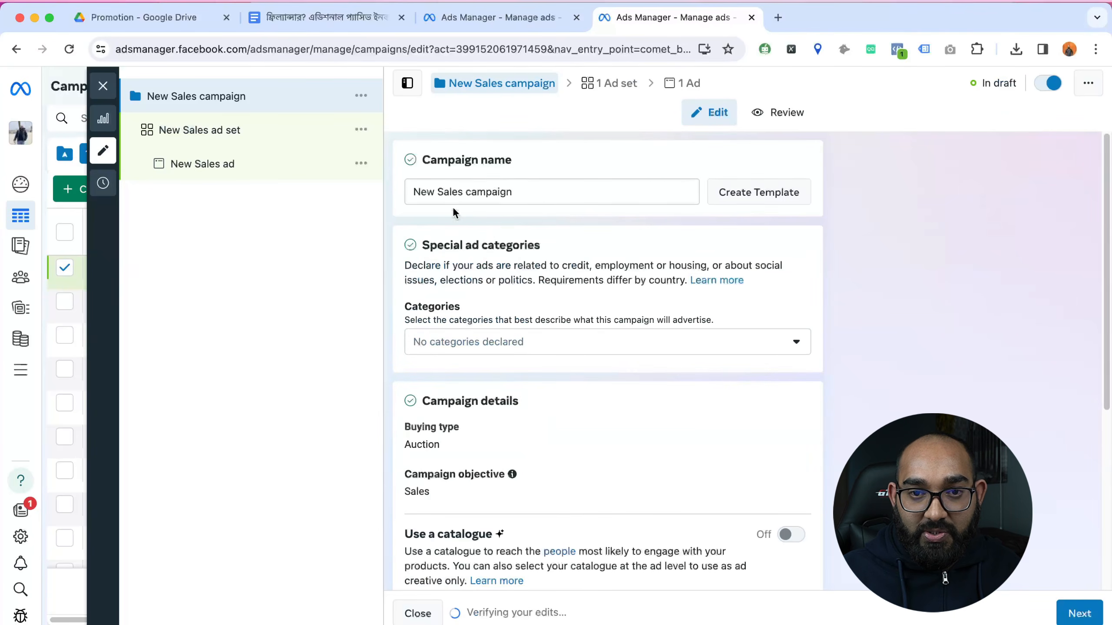
Step: Name the campaign "YTF Phot Promo - Sales - 2" and copy that name
{"action": "triple_click", "coordinate": [472, 188]}
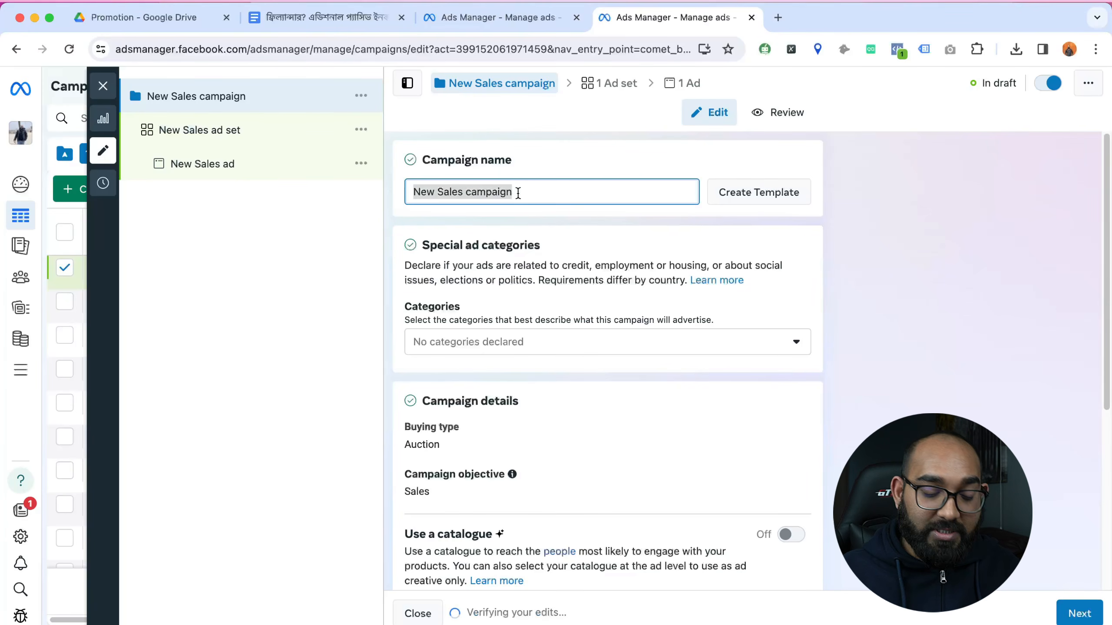
{"action": "type", "text": "YT"}
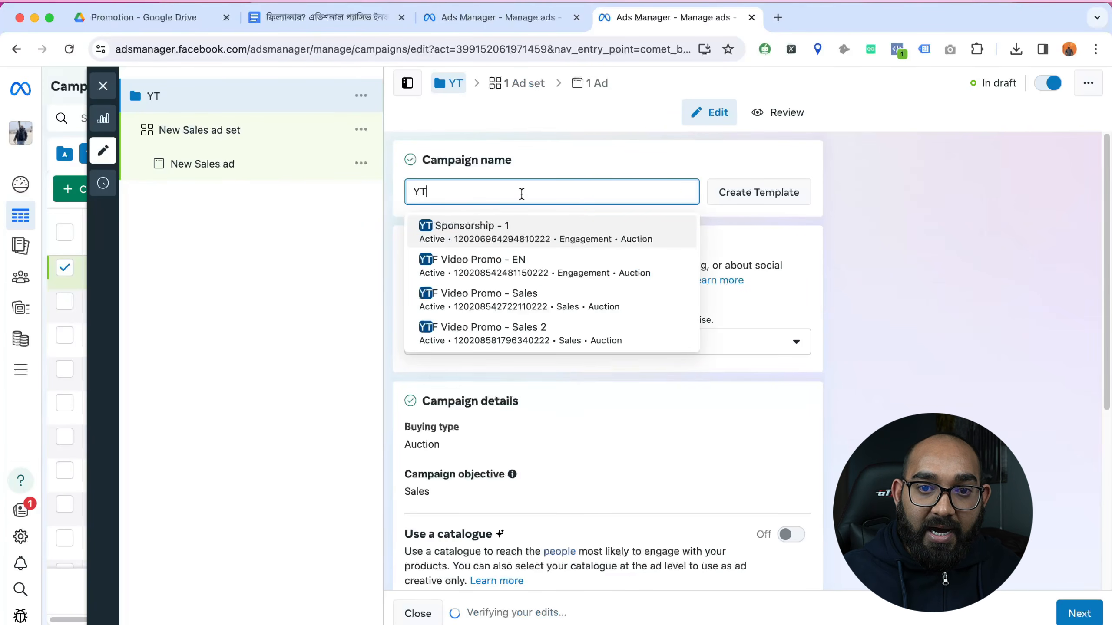
{"action": "left_click", "coordinate": [481, 263]}
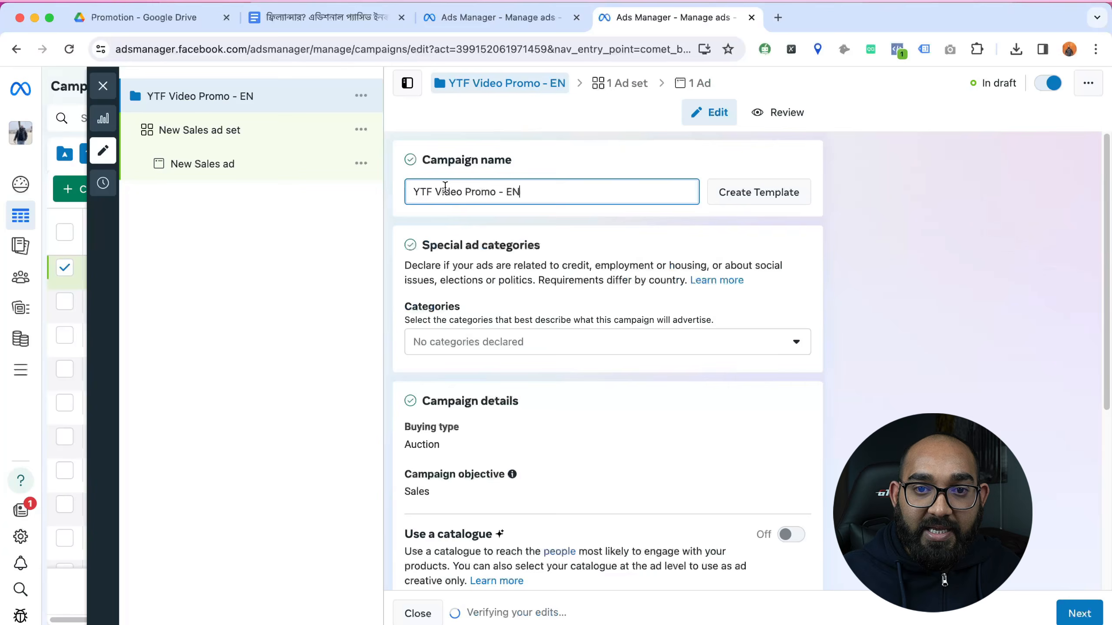
{"action": "type", "text": "Phot"}
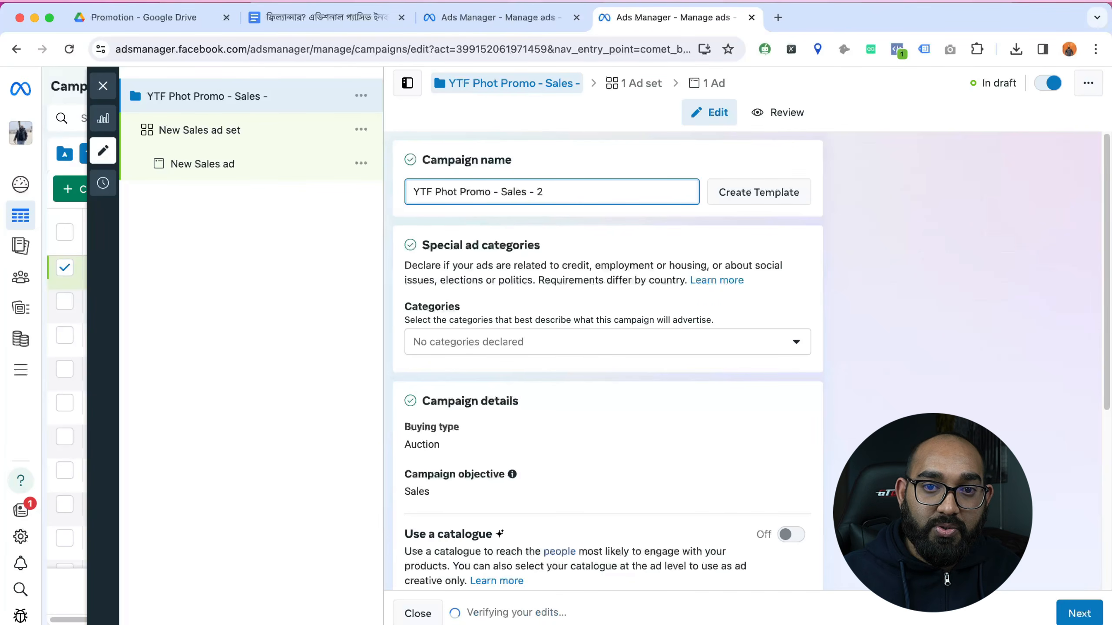
{"action": "key", "text": "super+a"}
{"action": "key", "text": "super+c"}
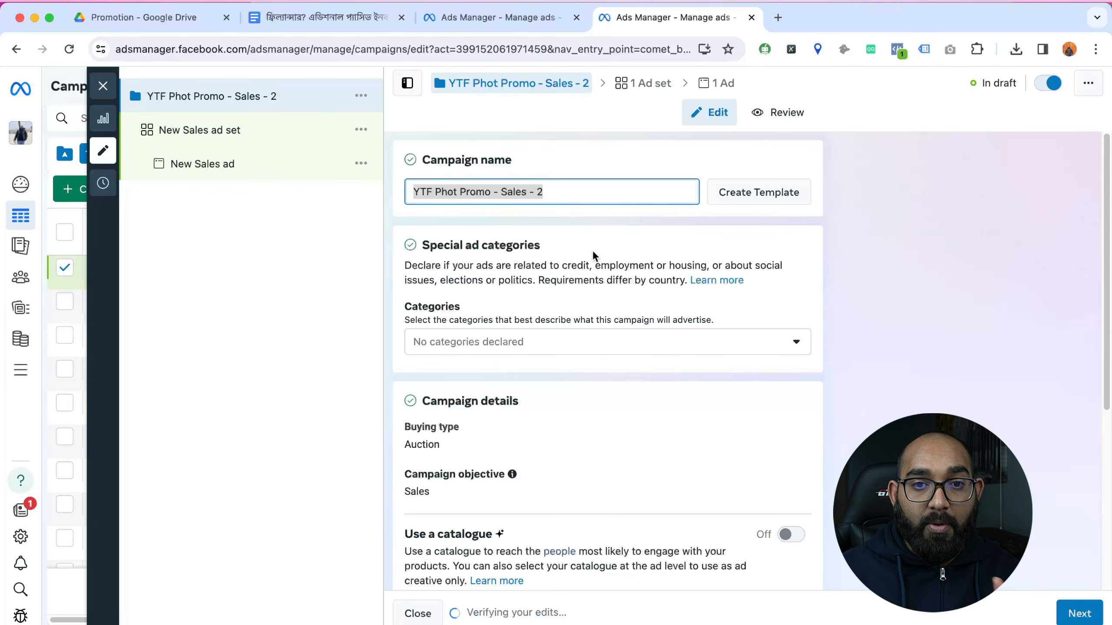
Step: Review the special ad categories and remaining campaign settings without declaring a category, and continue to the ad set
{"action": "left_click", "coordinate": [458, 345]}
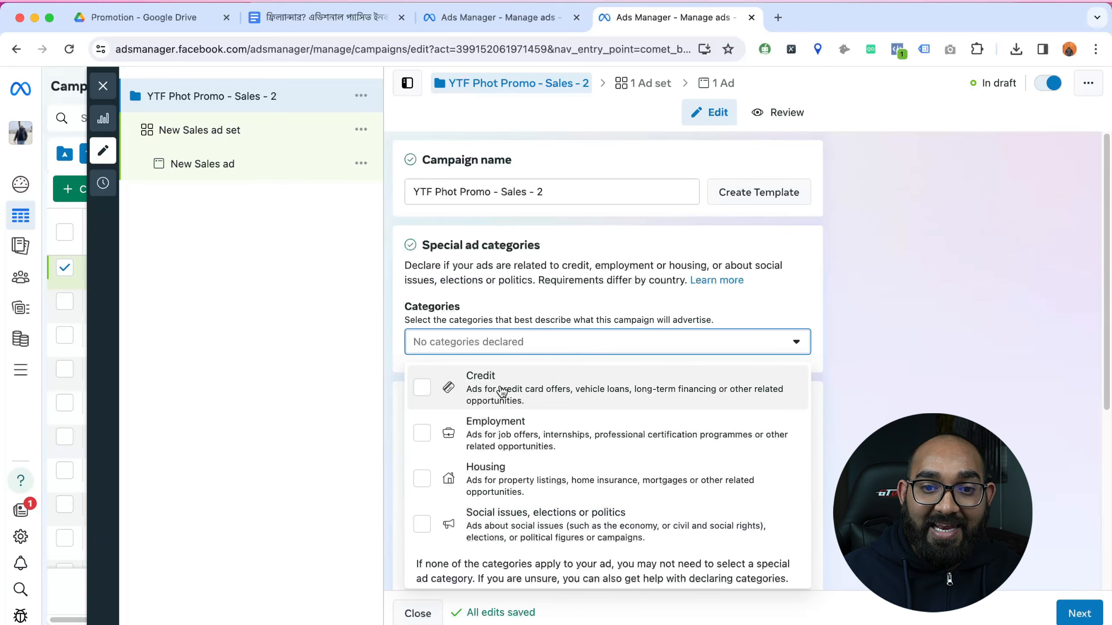
{"action": "left_click", "coordinate": [482, 290]}
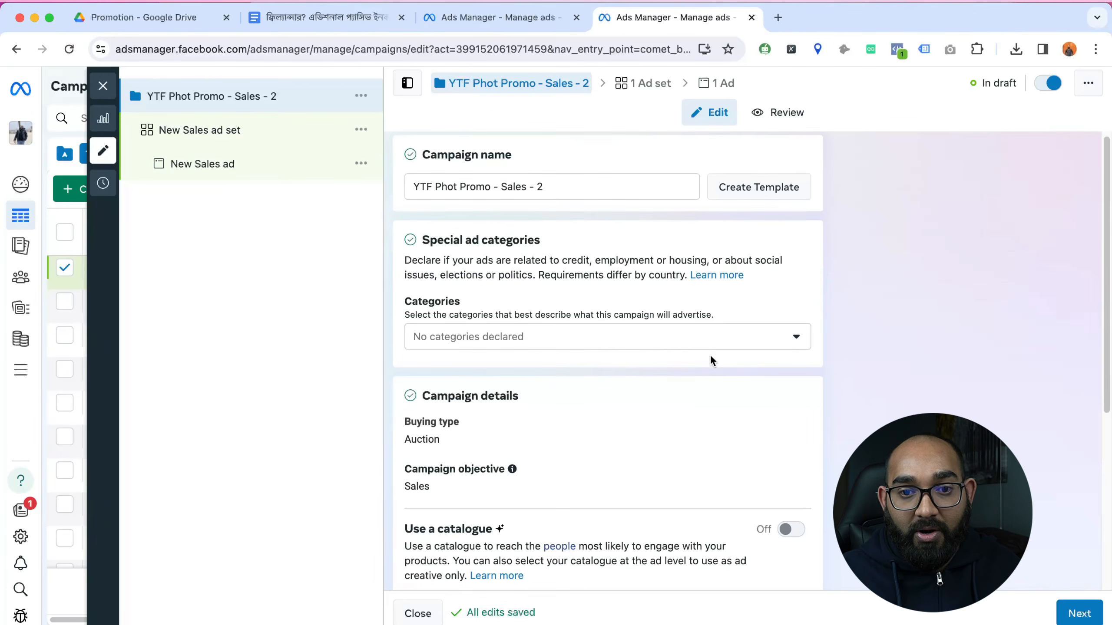
{"action": "scroll", "coordinate": [635, 333], "scroll_direction": "down", "scroll_amount": 2}
{"action": "scroll", "coordinate": [643, 315], "scroll_direction": "down", "scroll_amount": 1}
{"action": "scroll", "coordinate": [657, 312], "scroll_direction": "down", "scroll_amount": 2}
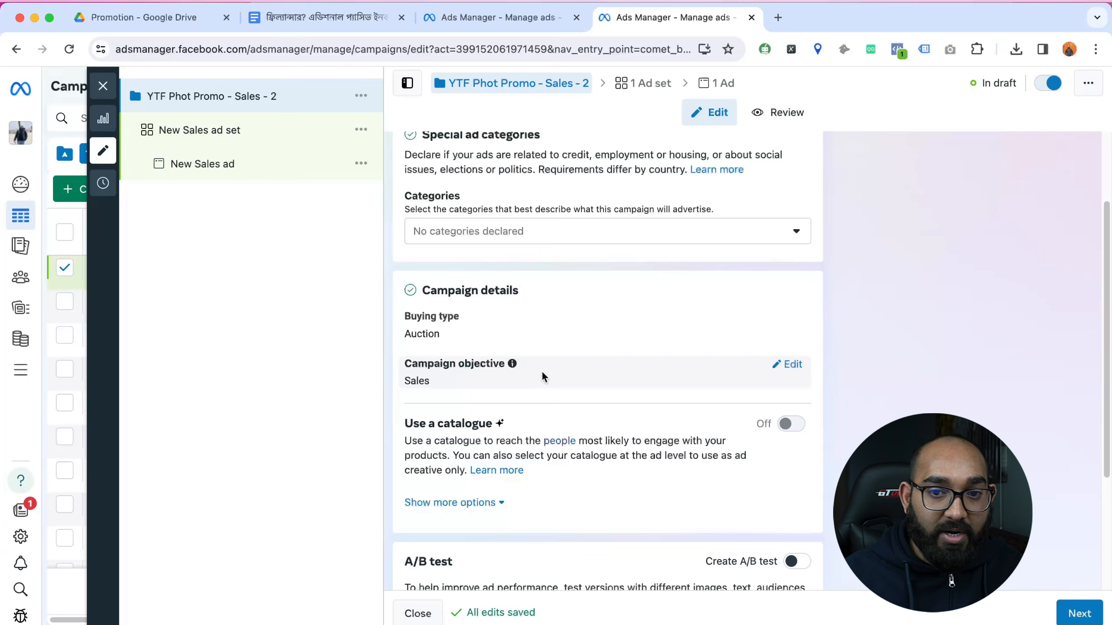
{"action": "scroll", "coordinate": [481, 370], "scroll_direction": "down", "scroll_amount": 1}
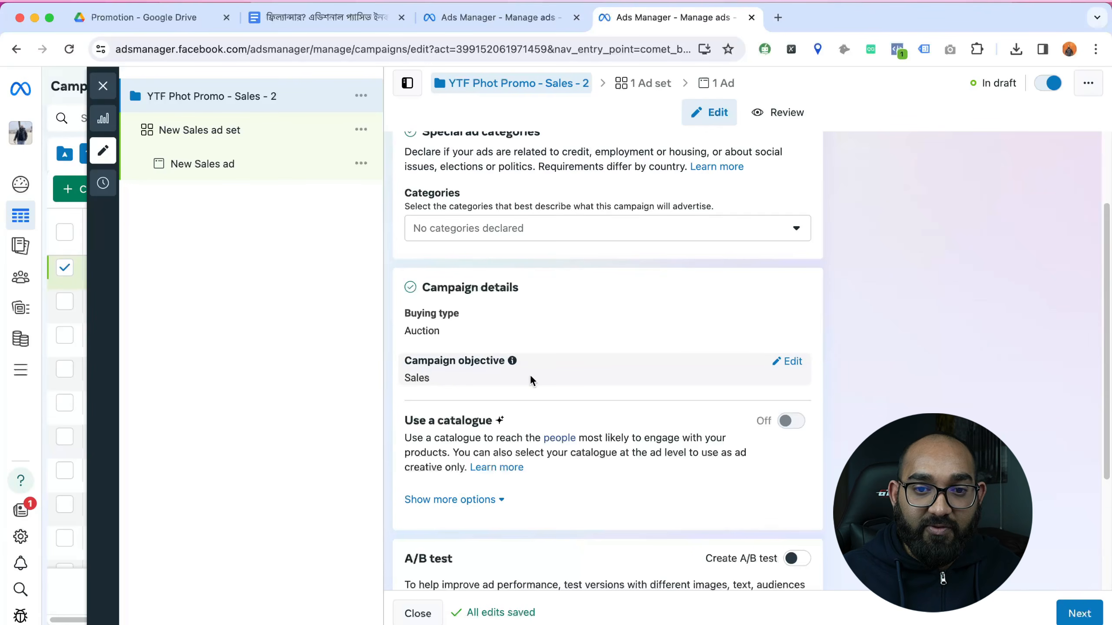
{"action": "scroll", "coordinate": [613, 370], "scroll_direction": "down", "scroll_amount": 4}
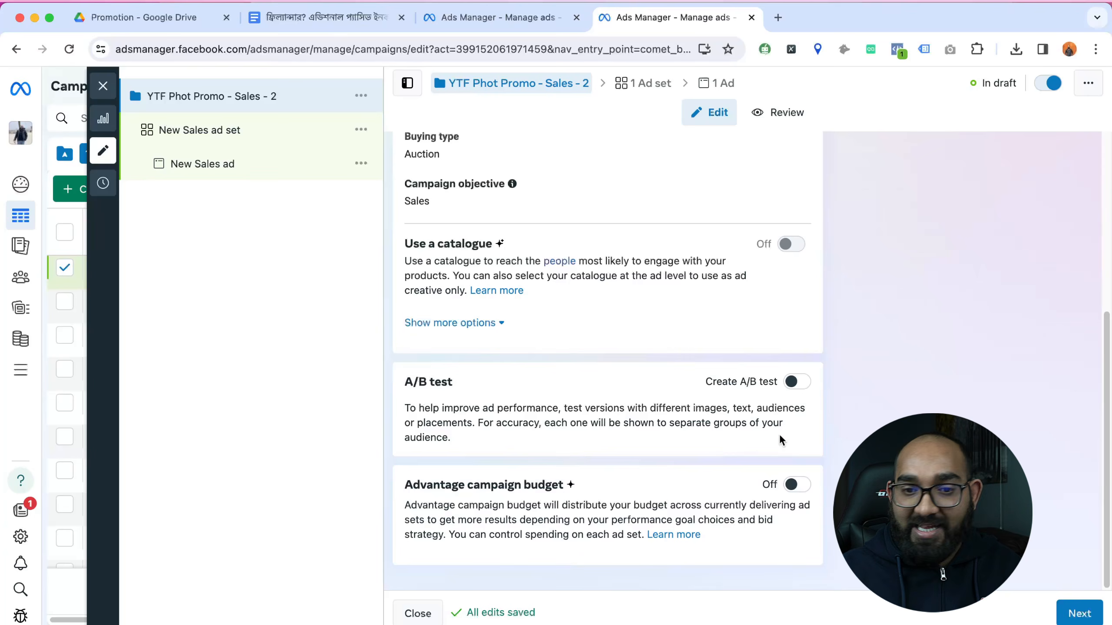
{"action": "left_click", "coordinate": [1079, 614]}
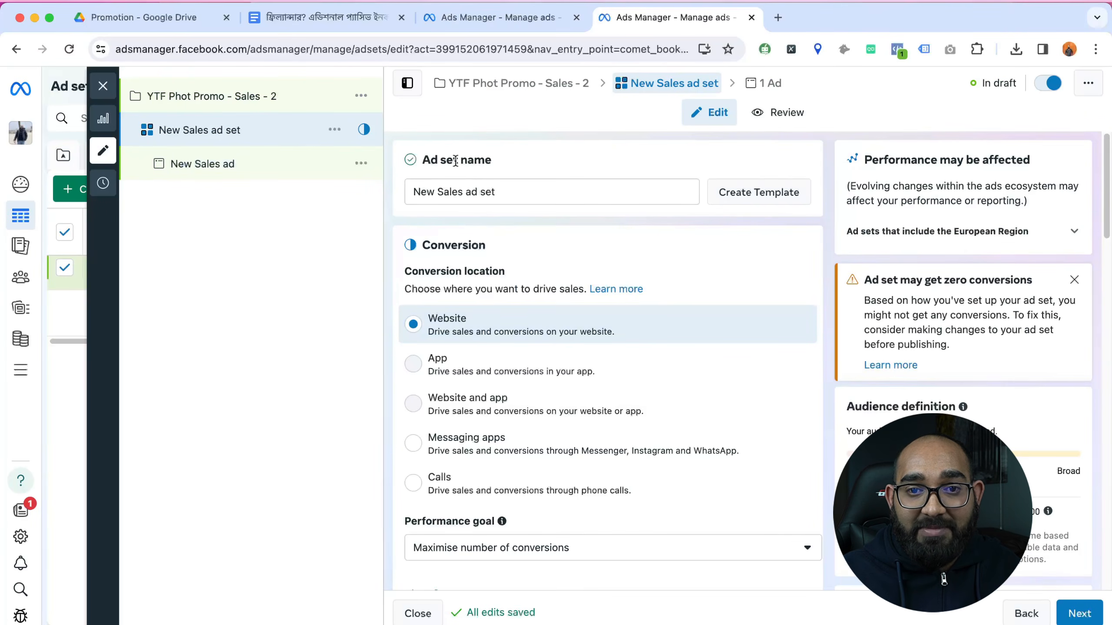
Step: Replace the ad set name with the copied campaign name, "YTF Phot Promo - Sales - 2"
{"action": "triple_click", "coordinate": [499, 188]}
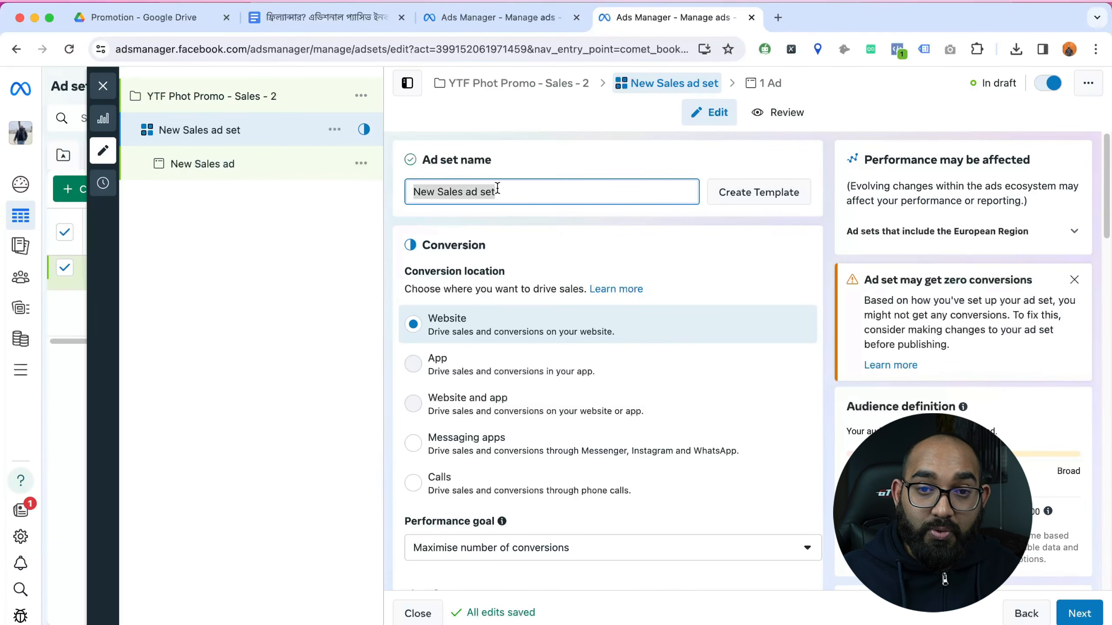
{"action": "key", "text": "super+v"}
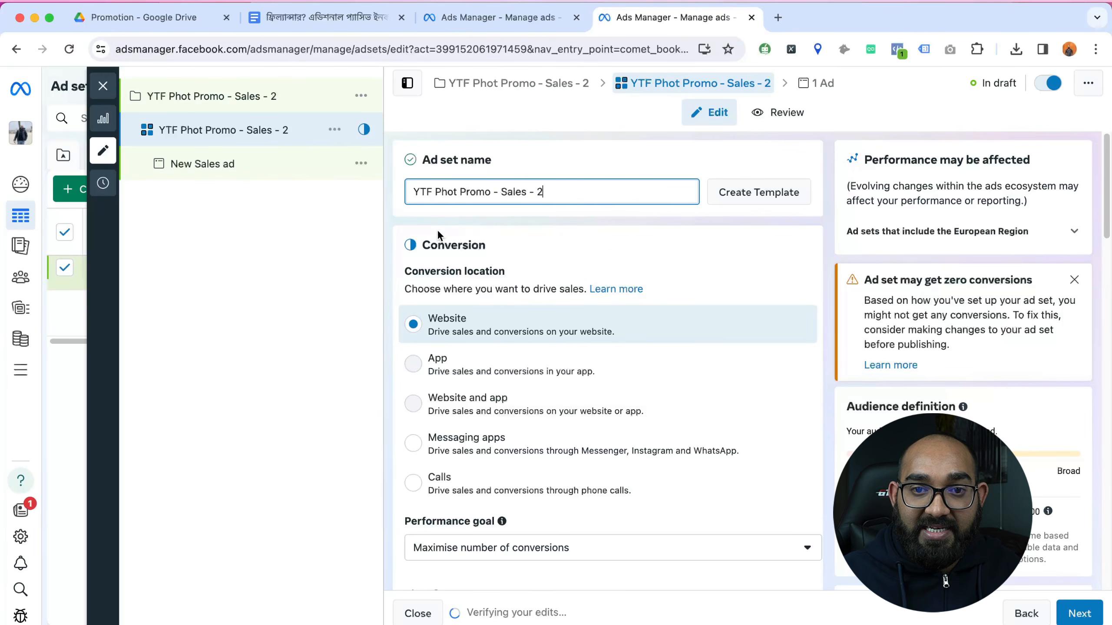
{"action": "left_click", "coordinate": [394, 264]}
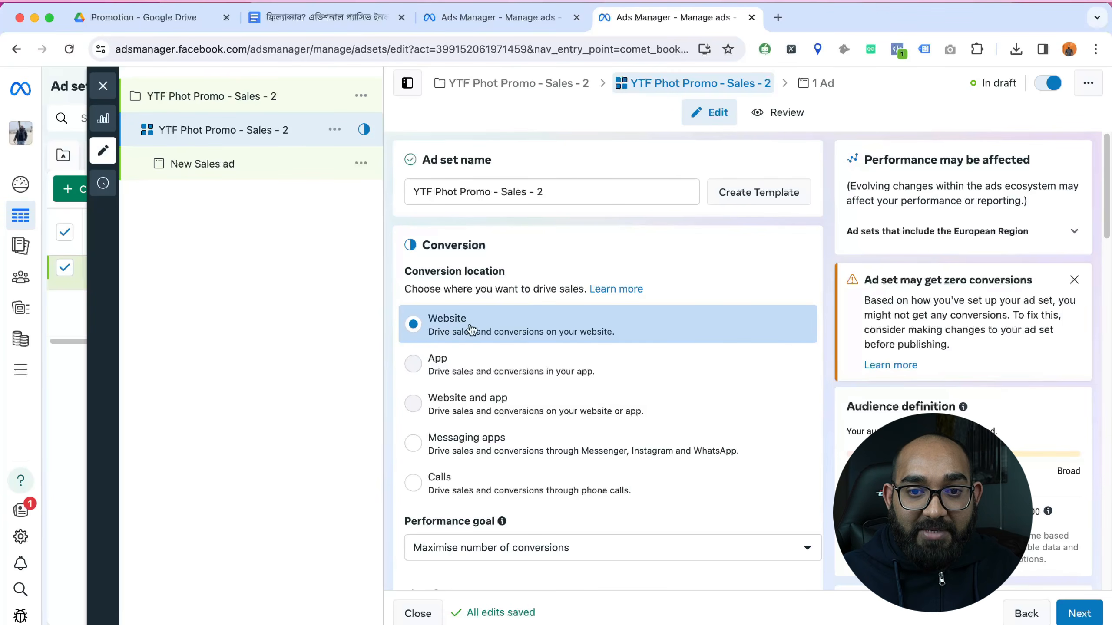
Step: Choose "Maximise number of conversions" as the ad set's performance goal
{"action": "scroll", "coordinate": [416, 343], "scroll_direction": "down", "scroll_amount": 10}
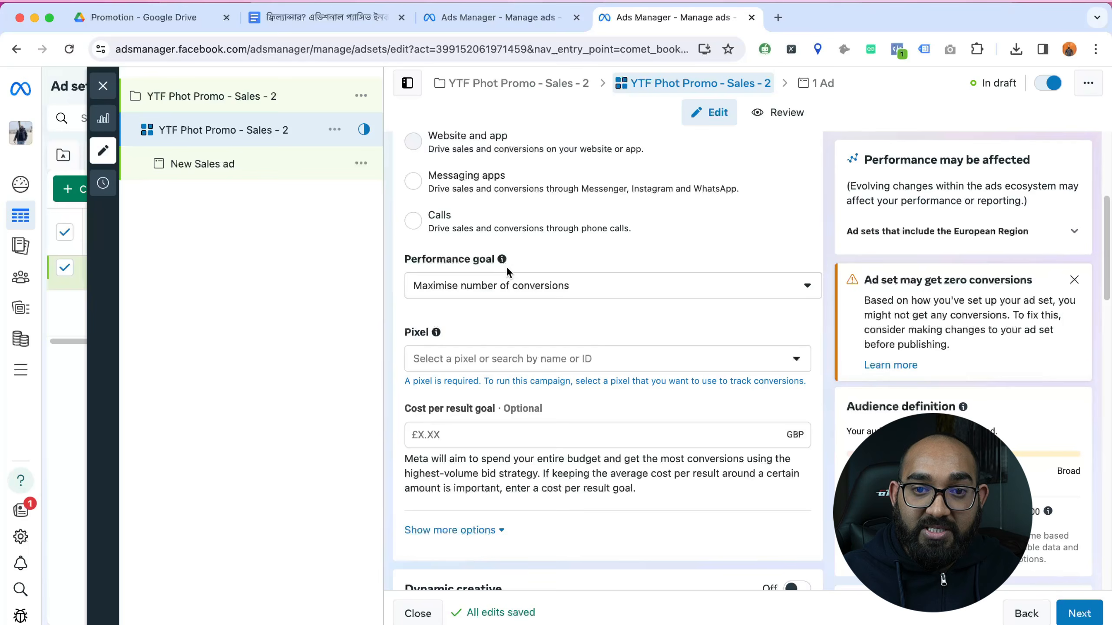
{"action": "left_click", "coordinate": [455, 290]}
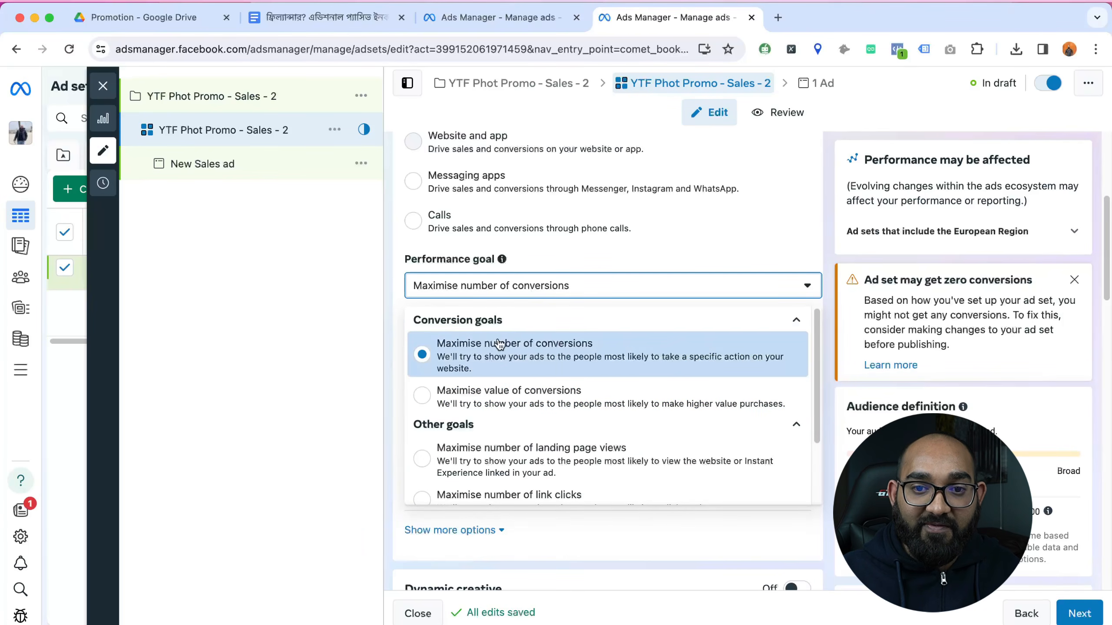
{"action": "left_click", "coordinate": [514, 355]}
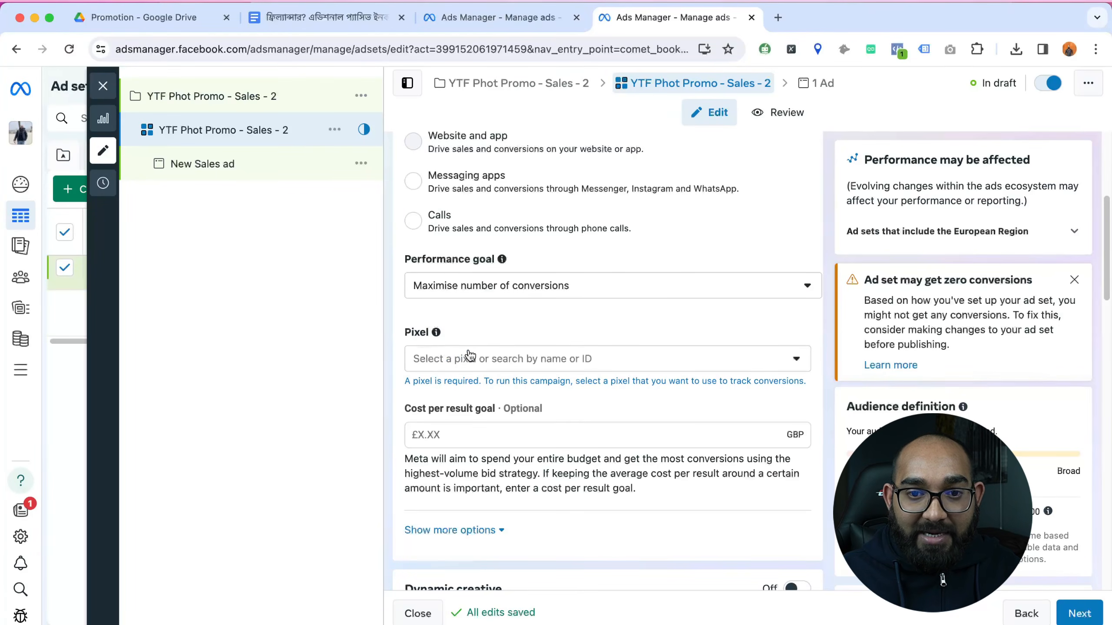
Step: Select the "RAFYs - Course Promo 1" pixel and set Purchase as the conversion event
{"action": "left_click", "coordinate": [443, 360]}
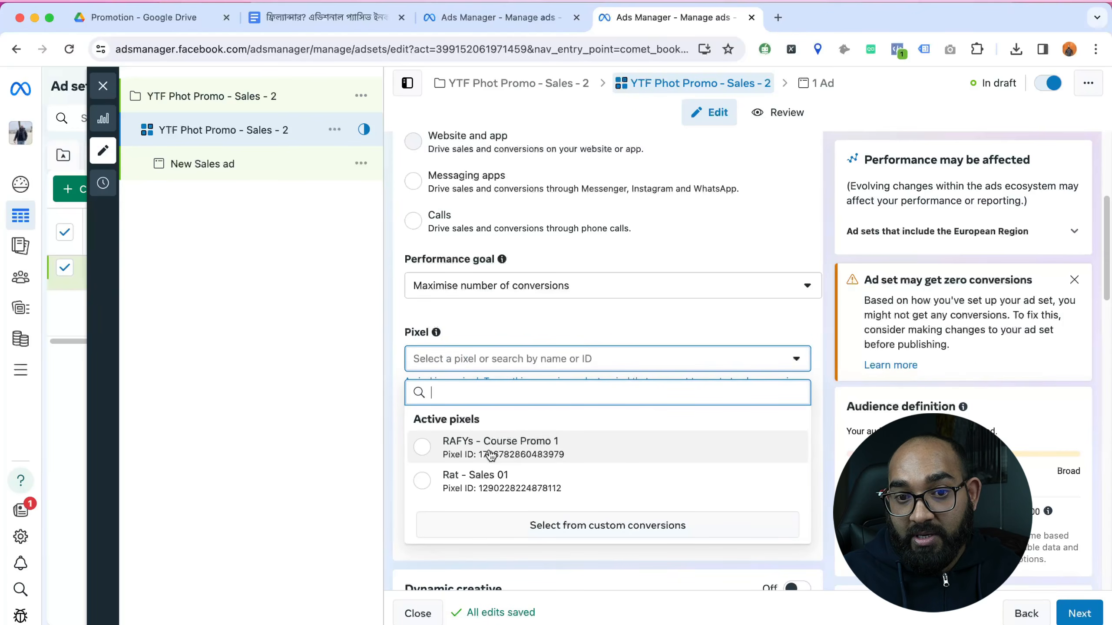
{"action": "left_click", "coordinate": [560, 452]}
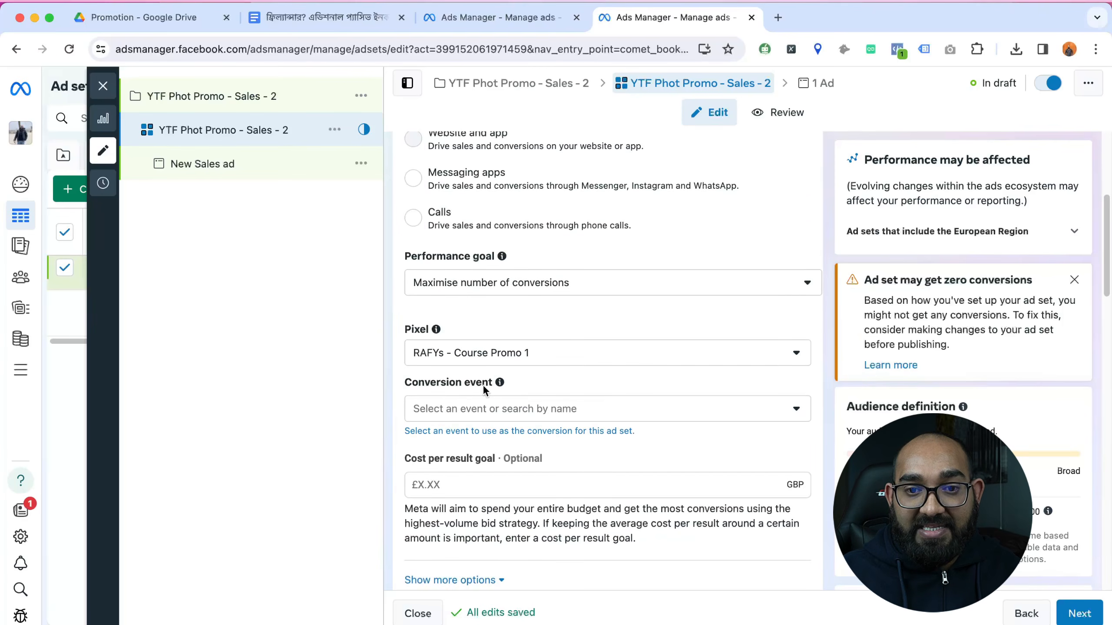
{"action": "left_click", "coordinate": [511, 413]}
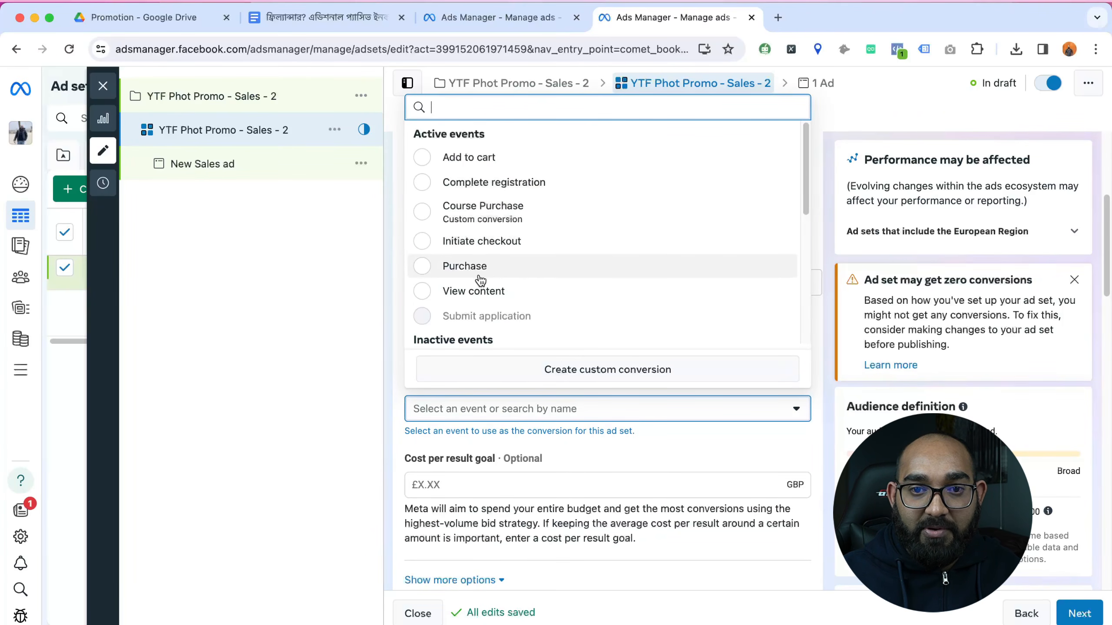
{"action": "left_click", "coordinate": [496, 267]}
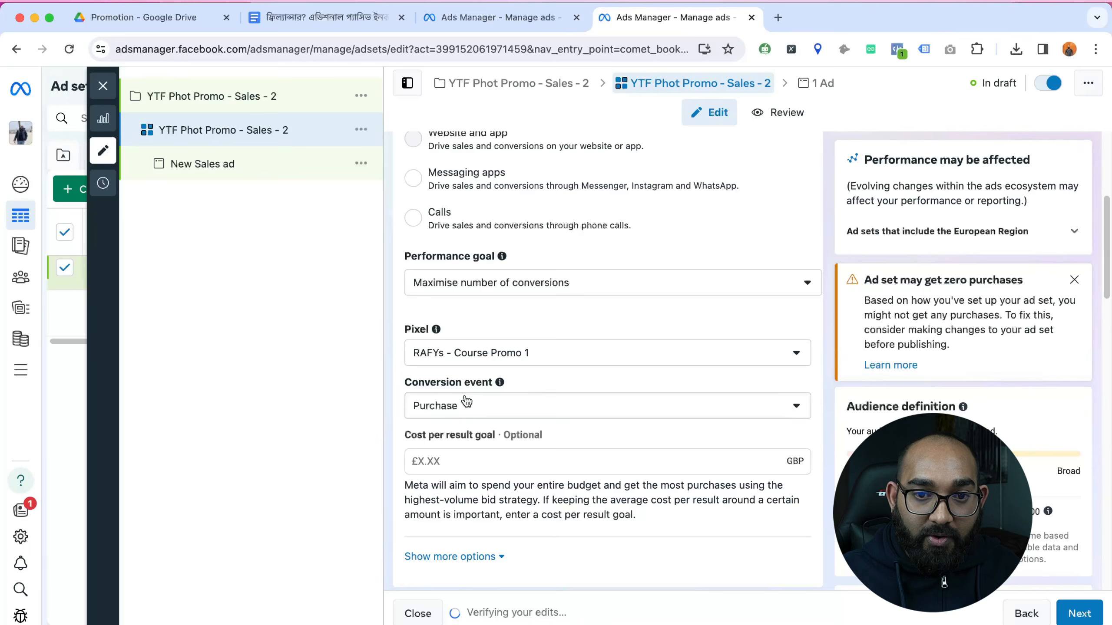
Step: Set the ad set's daily budget to £5 in the budget and schedule settings
{"action": "scroll", "coordinate": [398, 403], "scroll_direction": "down", "scroll_amount": 2}
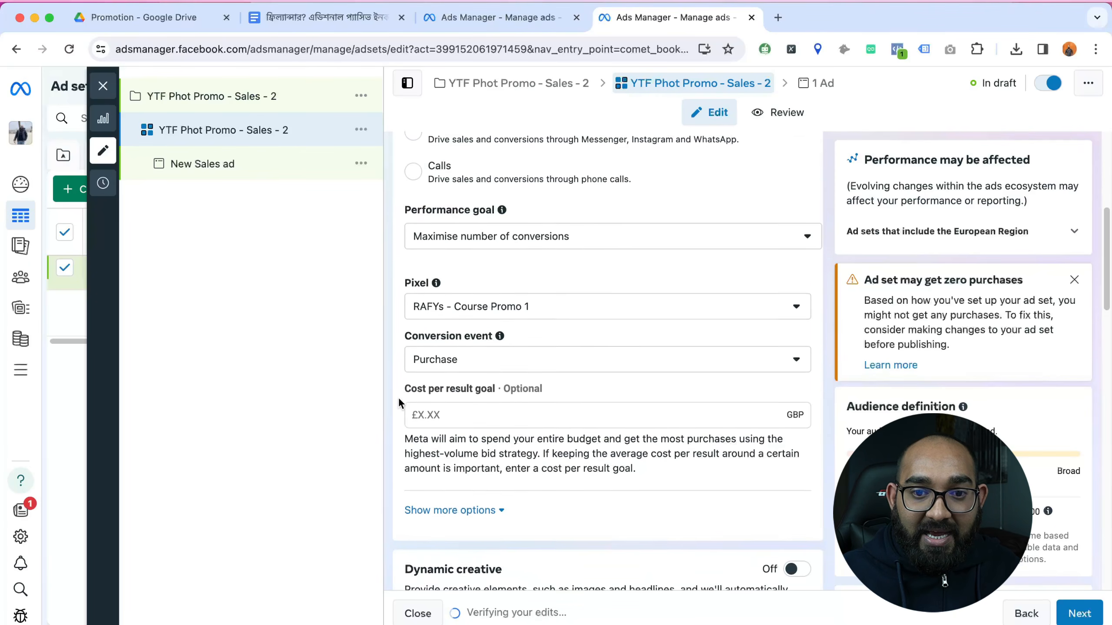
{"action": "scroll", "coordinate": [399, 399], "scroll_direction": "down", "scroll_amount": 4}
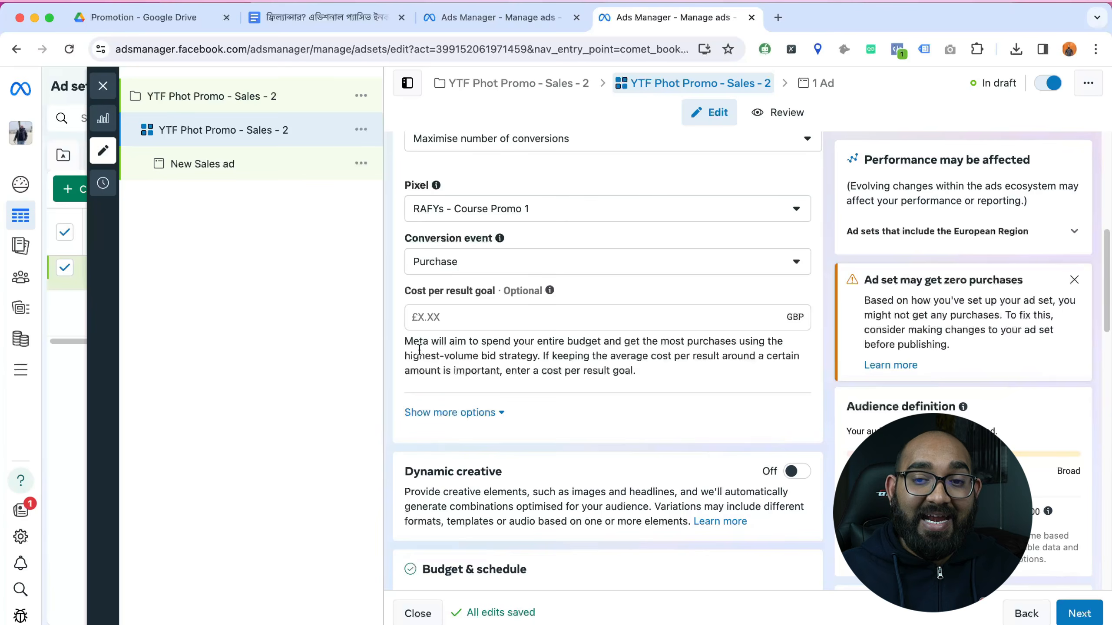
{"action": "scroll", "coordinate": [612, 344], "scroll_direction": "down", "scroll_amount": 10}
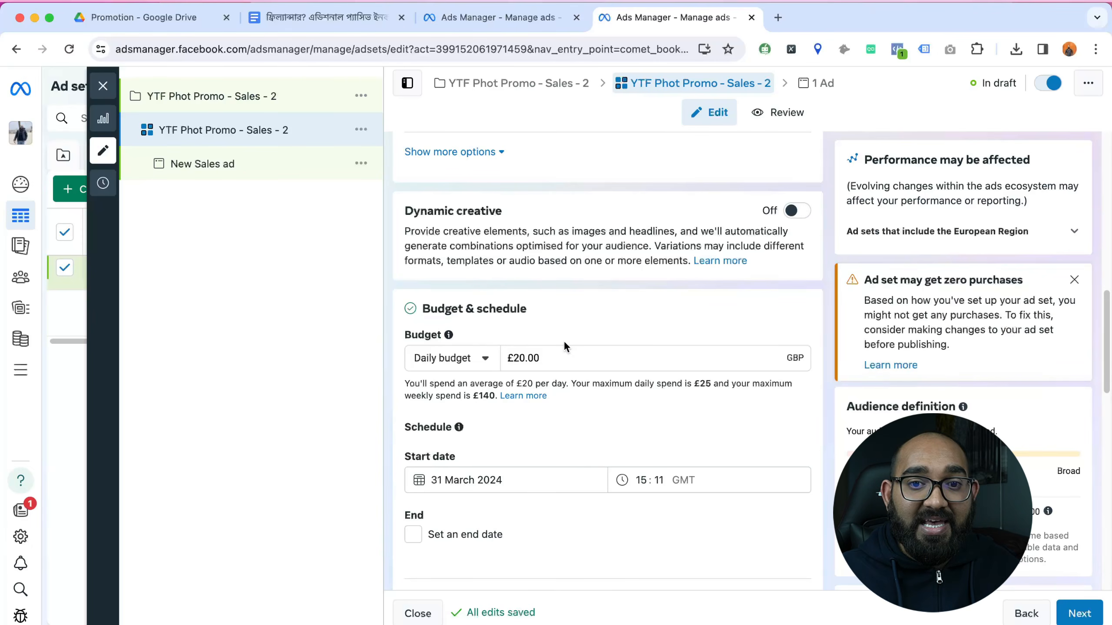
{"action": "scroll", "coordinate": [564, 346], "scroll_direction": "down", "scroll_amount": 3}
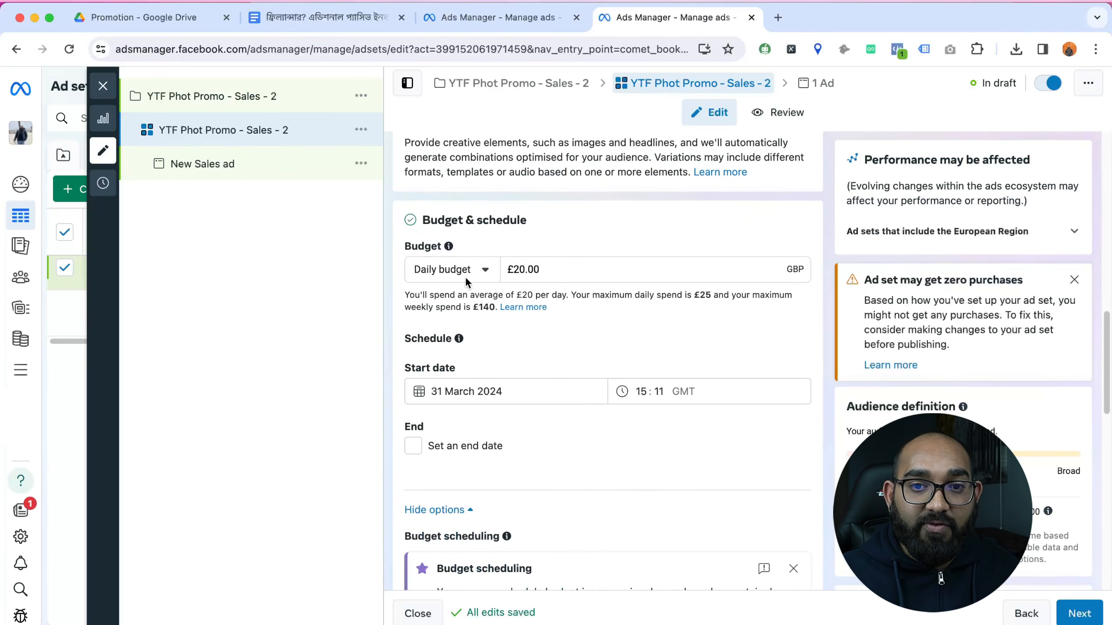
{"action": "double_click", "coordinate": [515, 266]}
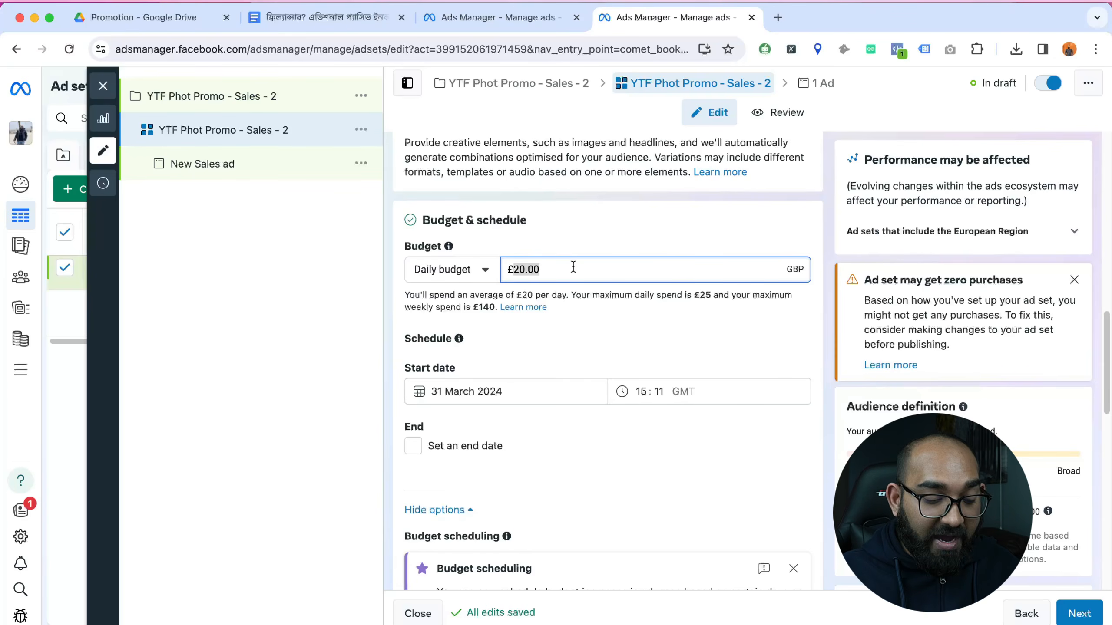
{"action": "type", "text": "5"}
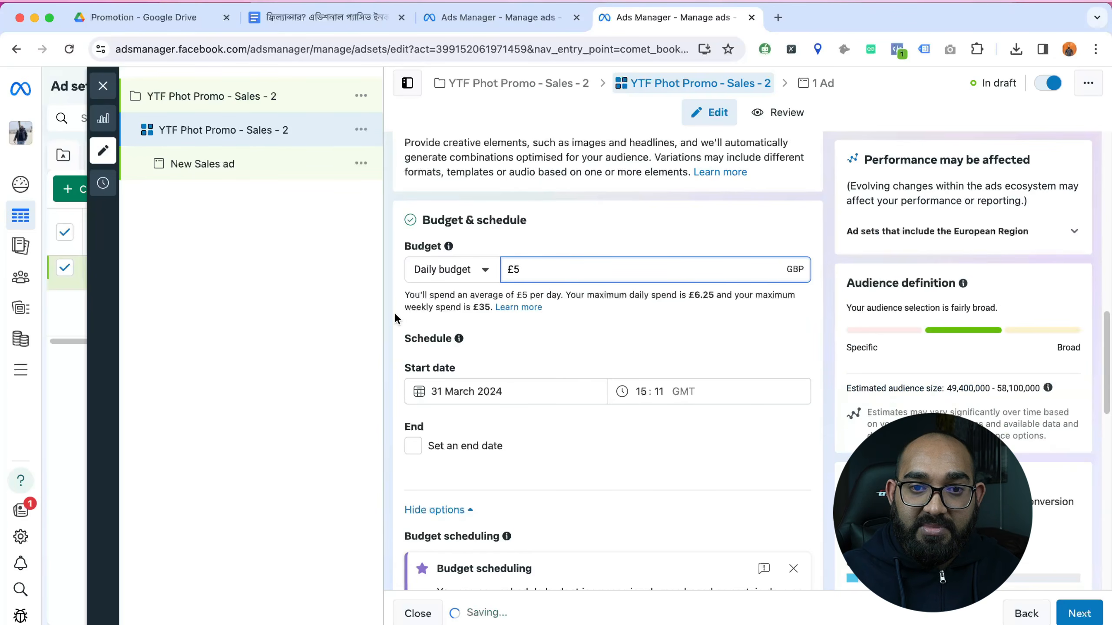
{"action": "left_click", "coordinate": [406, 314]}
{"action": "scroll", "coordinate": [434, 364], "scroll_direction": "down", "scroll_amount": 1}
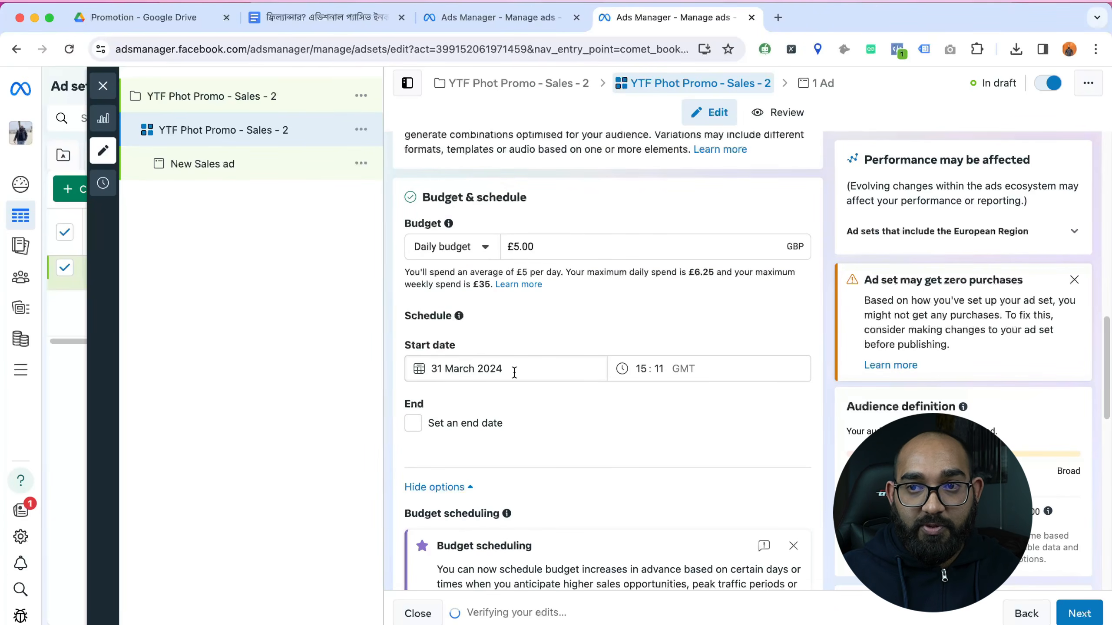
Step: Set the ad set's scheduled start time on 31 March 2024 to 15:20
{"action": "left_click", "coordinate": [655, 370]}
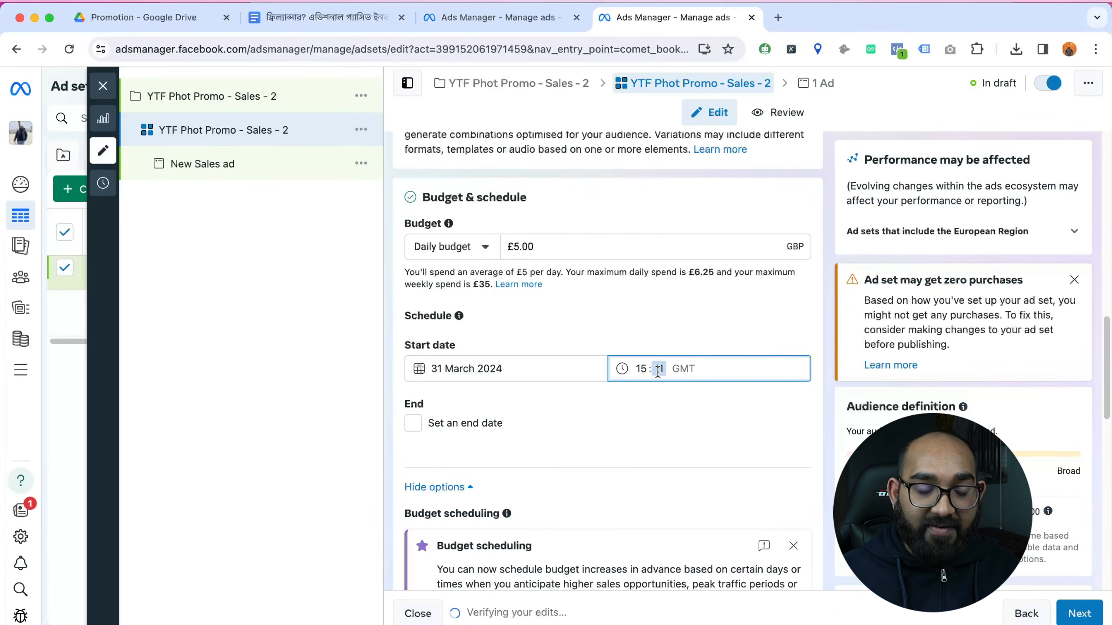
{"action": "left_click", "coordinate": [542, 401]}
{"action": "scroll", "coordinate": [554, 385], "scroll_direction": "down", "scroll_amount": 1}
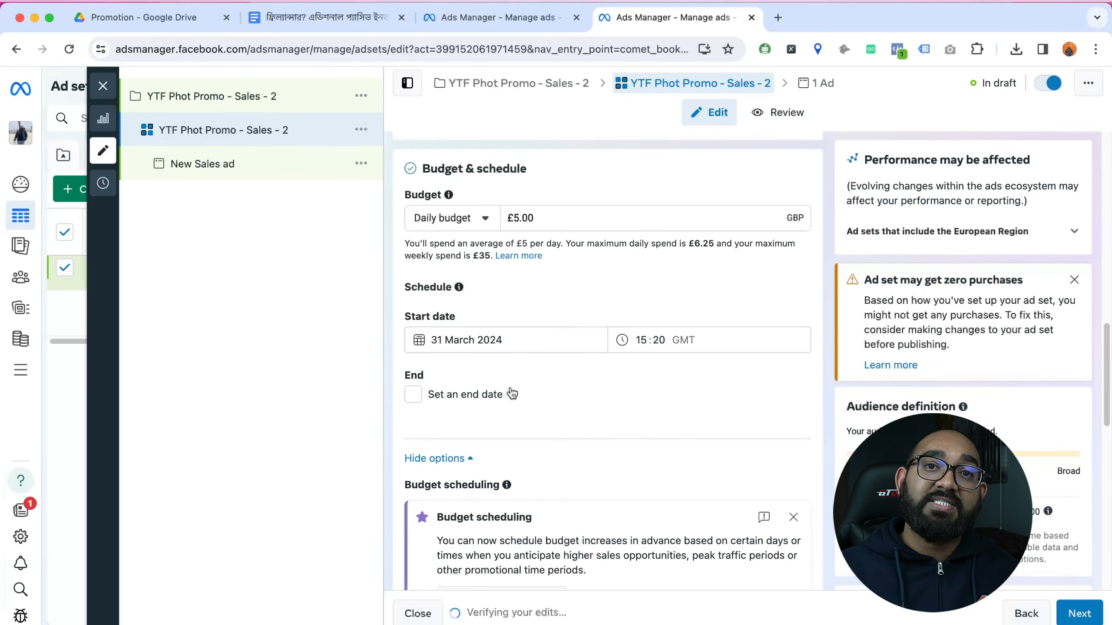
{"action": "left_click", "coordinate": [414, 397]}
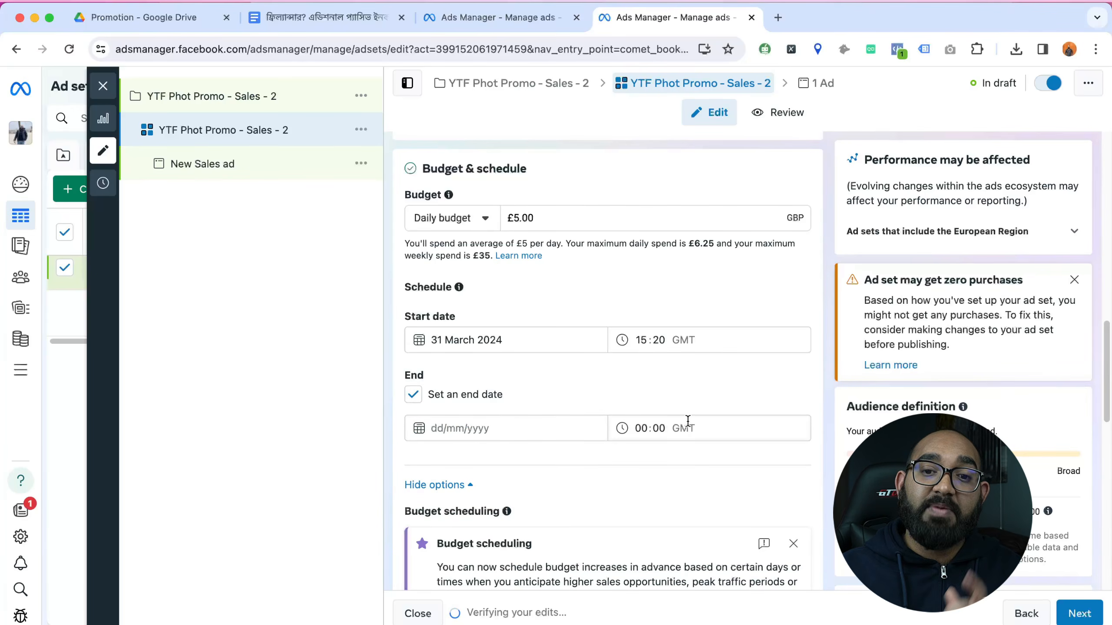
{"action": "left_click", "coordinate": [413, 395]}
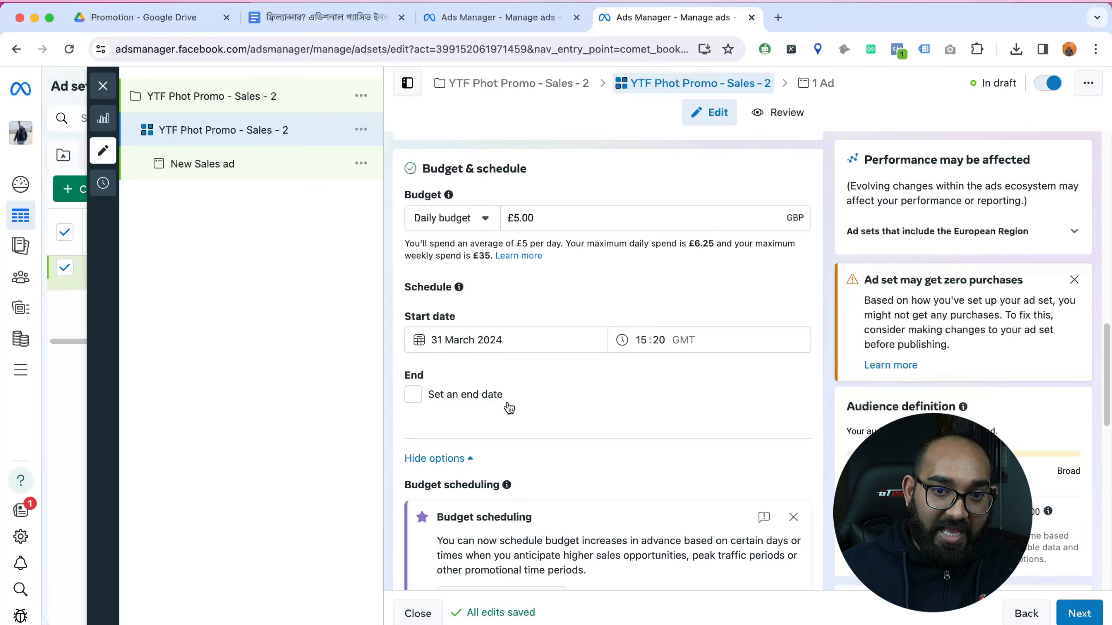
{"action": "scroll", "coordinate": [431, 406], "scroll_direction": "down", "scroll_amount": 4}
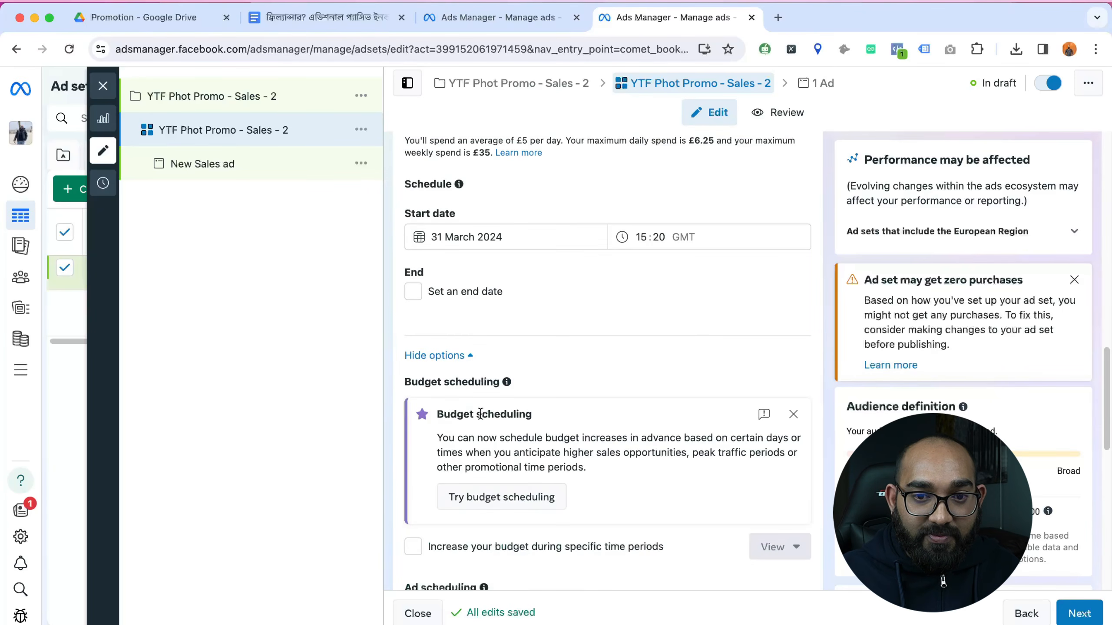
{"action": "scroll", "coordinate": [458, 379], "scroll_direction": "down", "scroll_amount": 1}
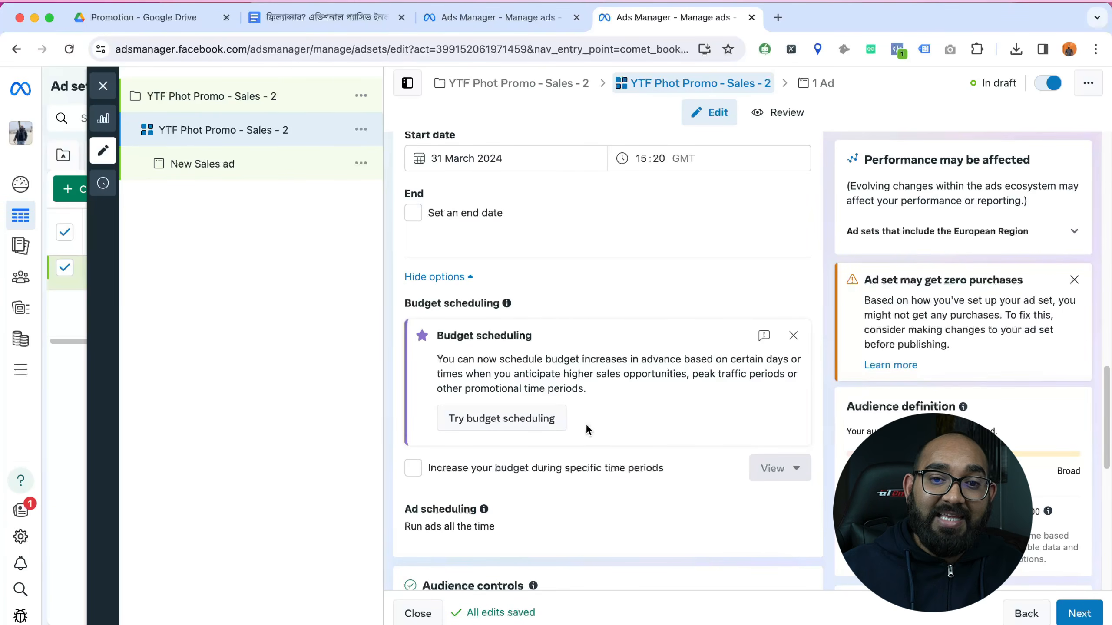
{"action": "left_click", "coordinate": [418, 470]}
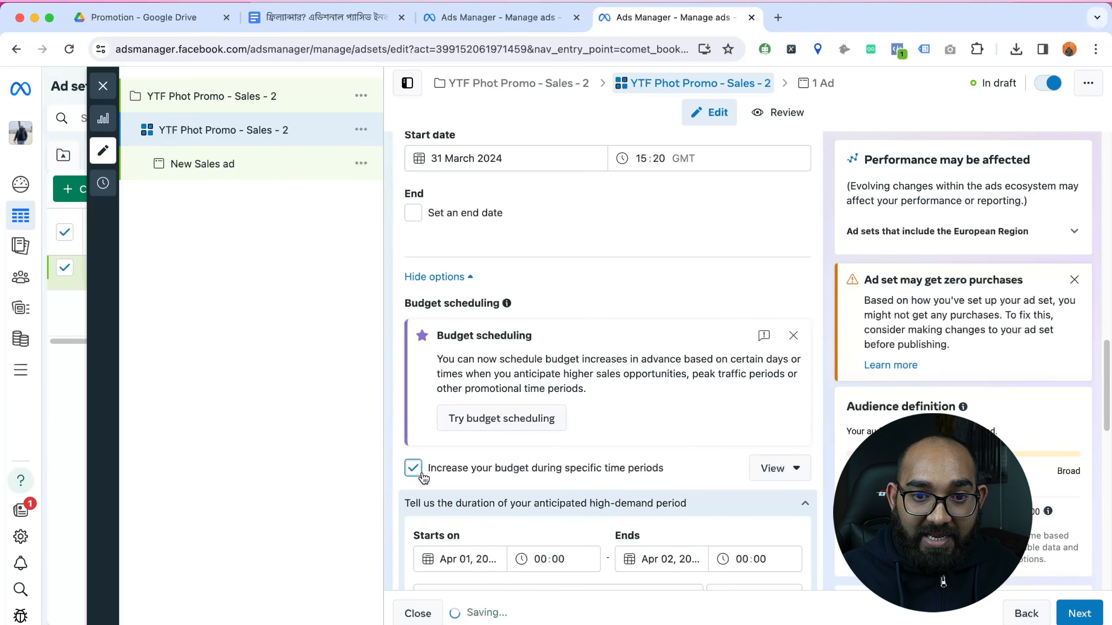
{"action": "scroll", "coordinate": [423, 477], "scroll_direction": "down", "scroll_amount": 3}
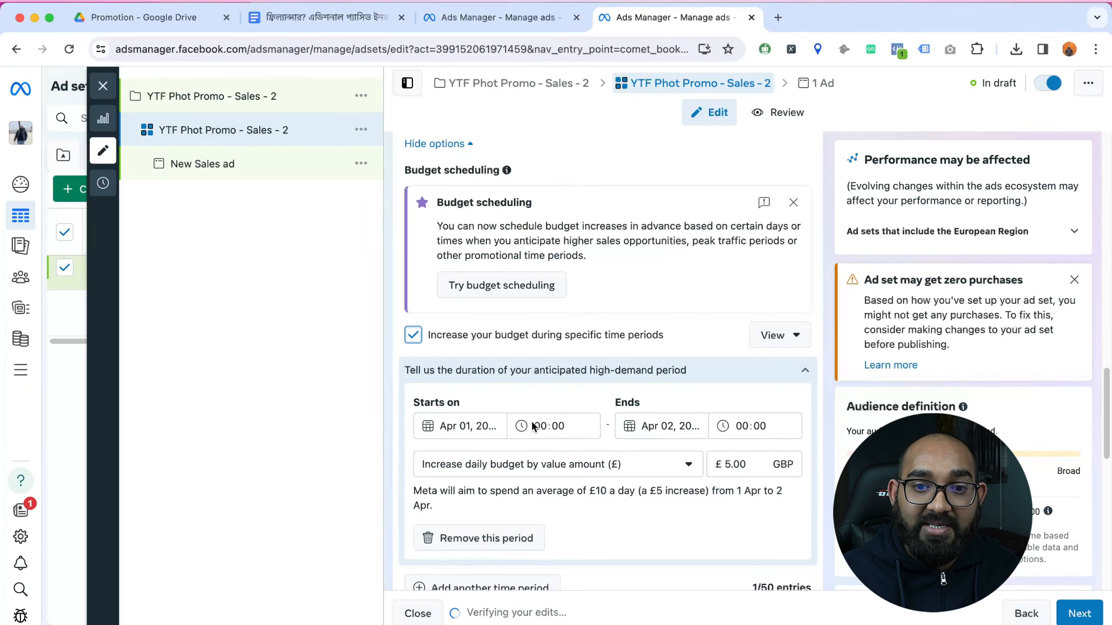
{"action": "left_click", "coordinate": [414, 336]}
Step: Switch the ad set from Advantage+ audience to the original audience options
{"action": "scroll", "coordinate": [400, 440], "scroll_direction": "down", "scroll_amount": 3}
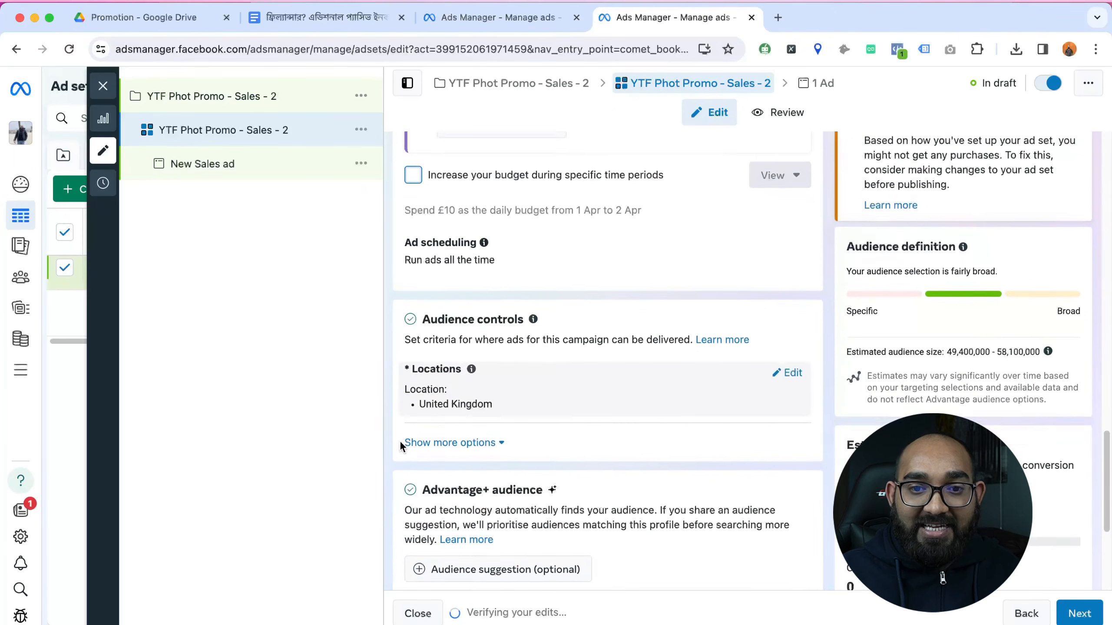
{"action": "scroll", "coordinate": [400, 440], "scroll_direction": "down", "scroll_amount": 2}
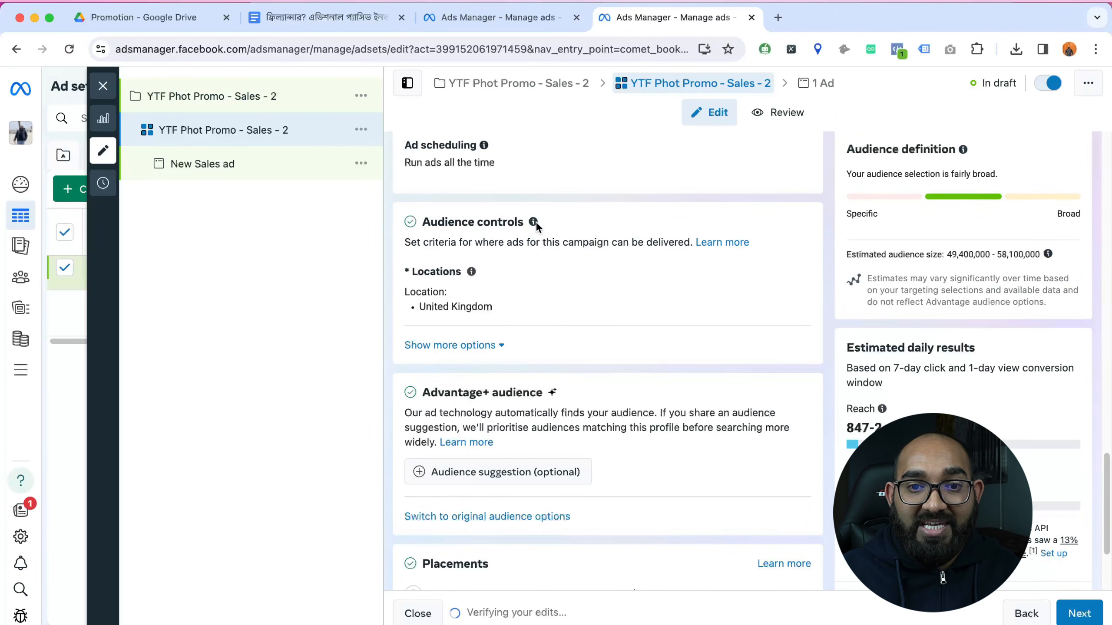
{"action": "mouse_move", "coordinate": [637, 306]}
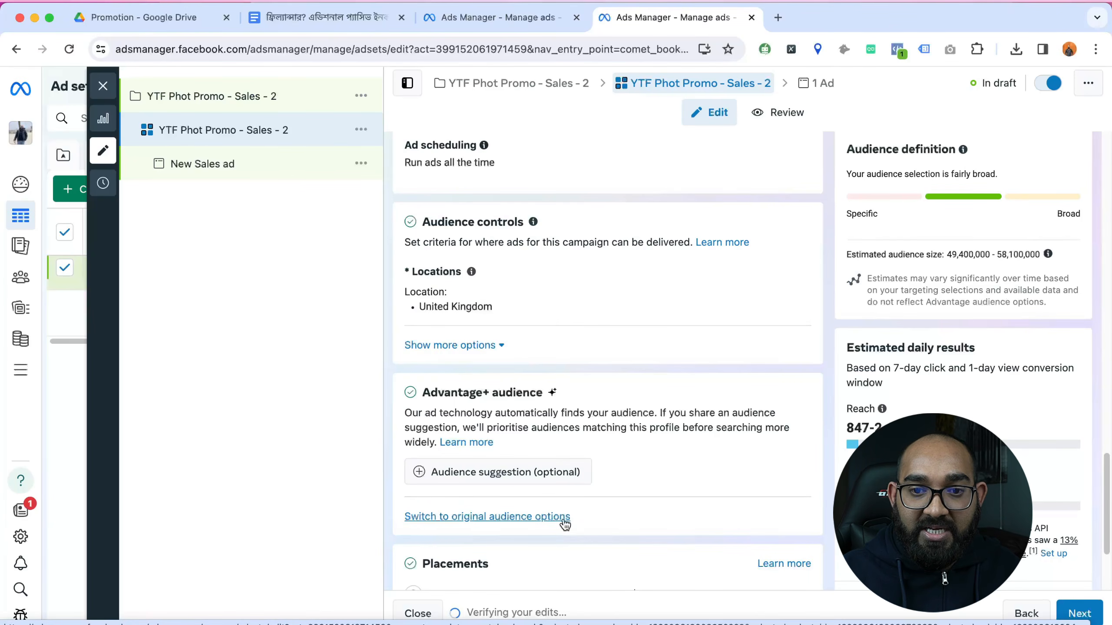
{"action": "left_click", "coordinate": [509, 517]}
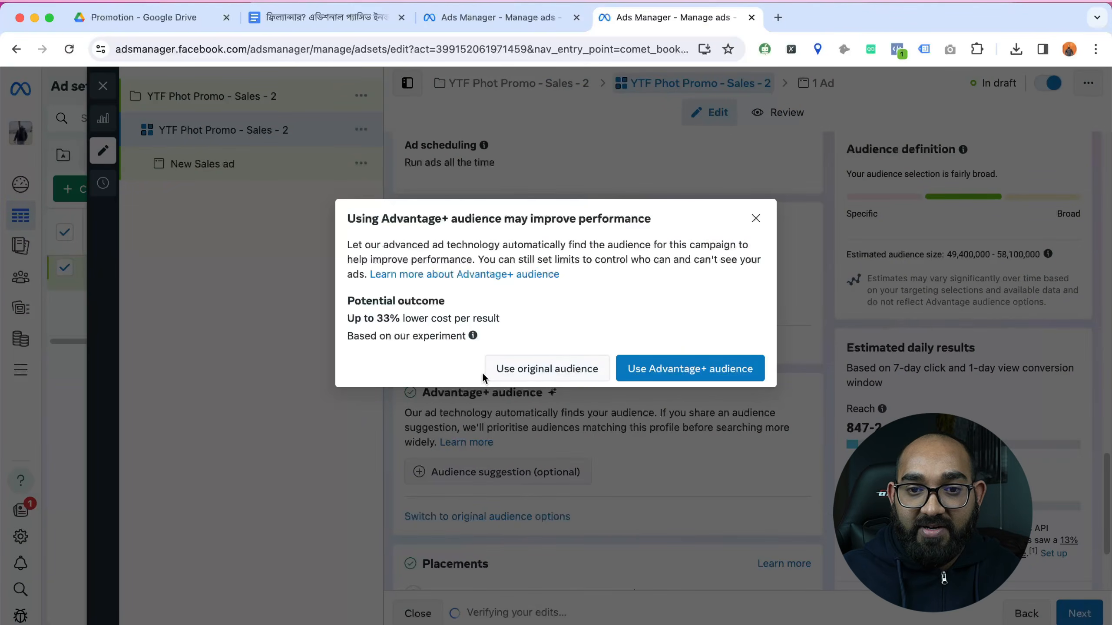
{"action": "left_click", "coordinate": [530, 378]}
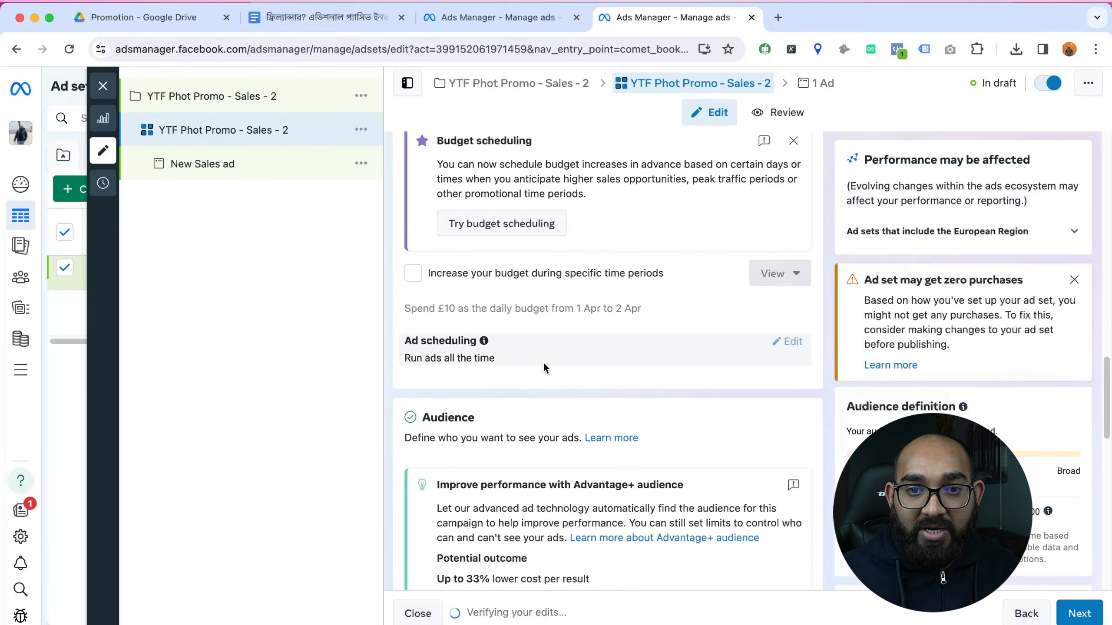
Step: Look through the saved audience choices and the options for creating a custom or lookalike audience
{"action": "scroll", "coordinate": [543, 362], "scroll_direction": "down", "scroll_amount": 7}
{"action": "scroll", "coordinate": [434, 351], "scroll_direction": "down", "scroll_amount": 1}
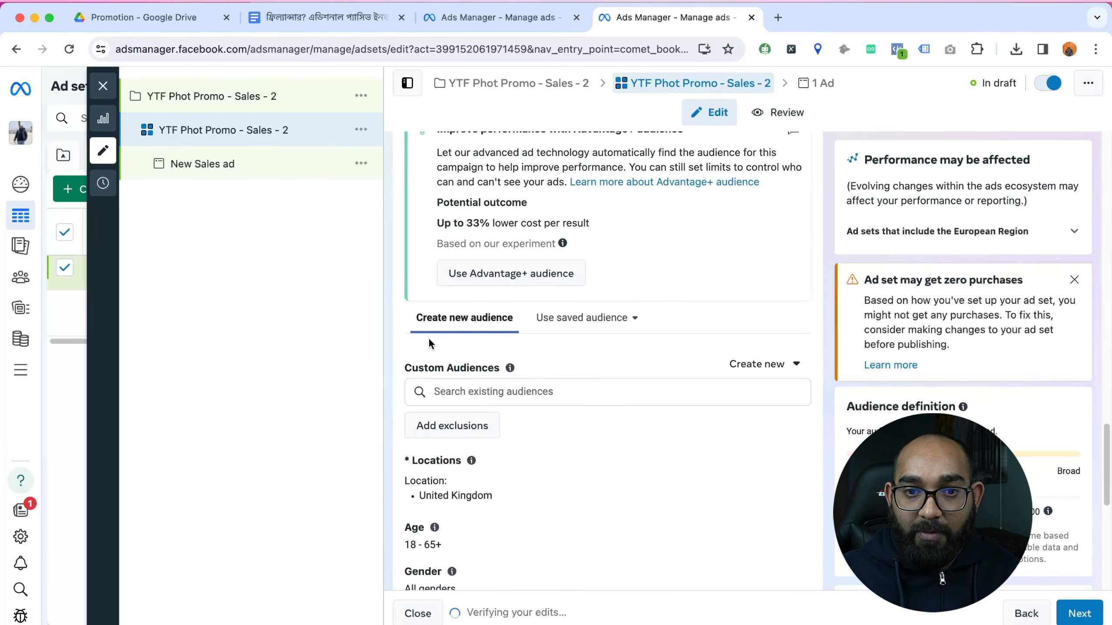
{"action": "left_click", "coordinate": [587, 320]}
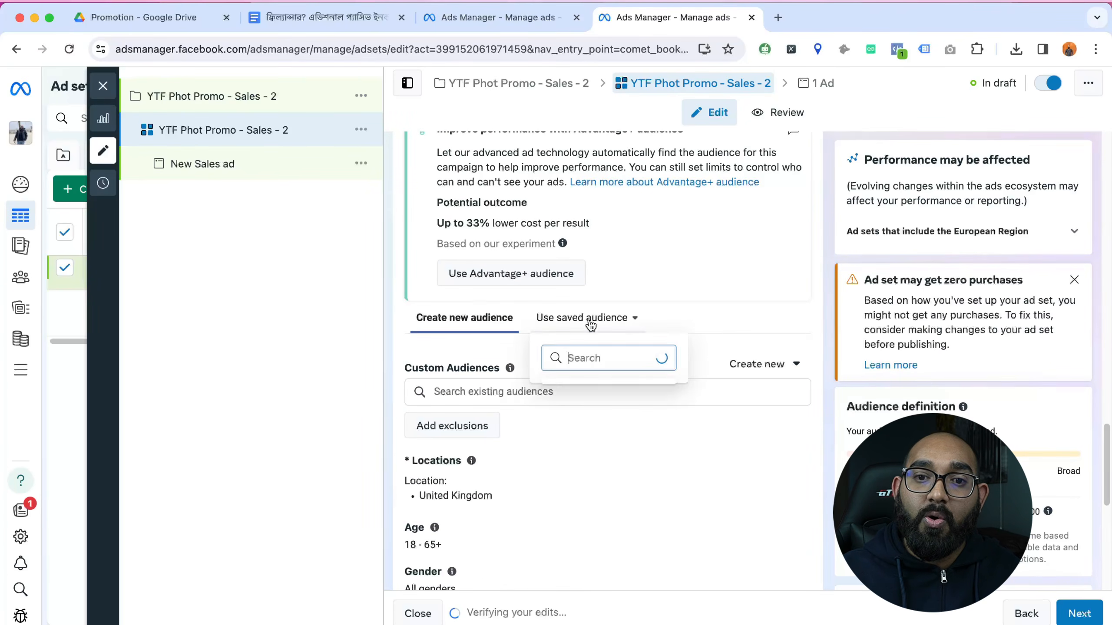
{"action": "left_click", "coordinate": [477, 324]}
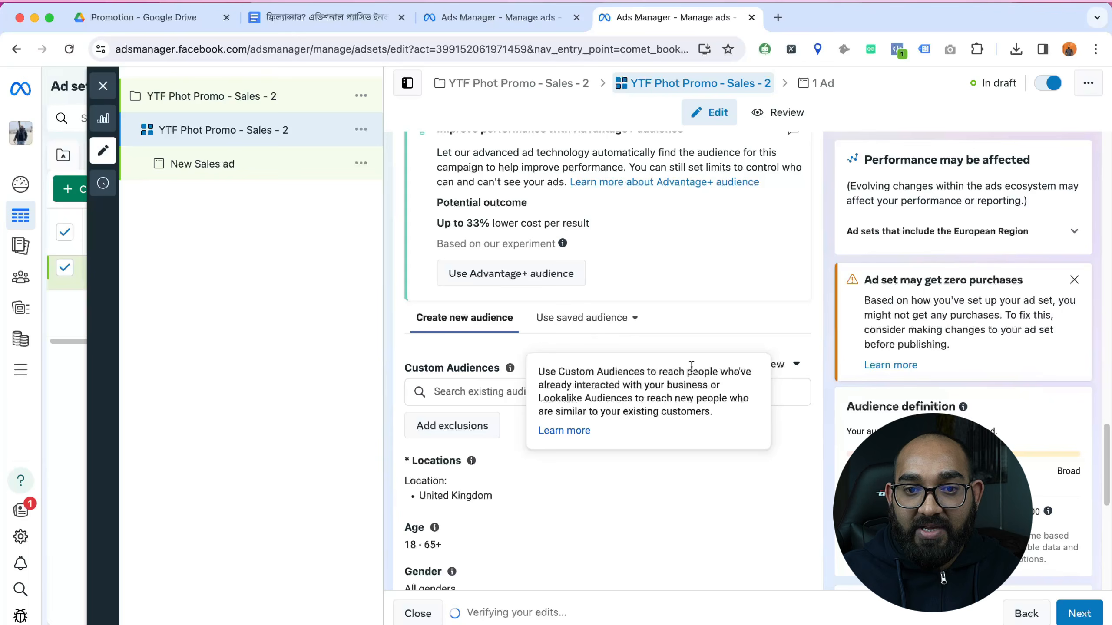
{"action": "left_click", "coordinate": [764, 364]}
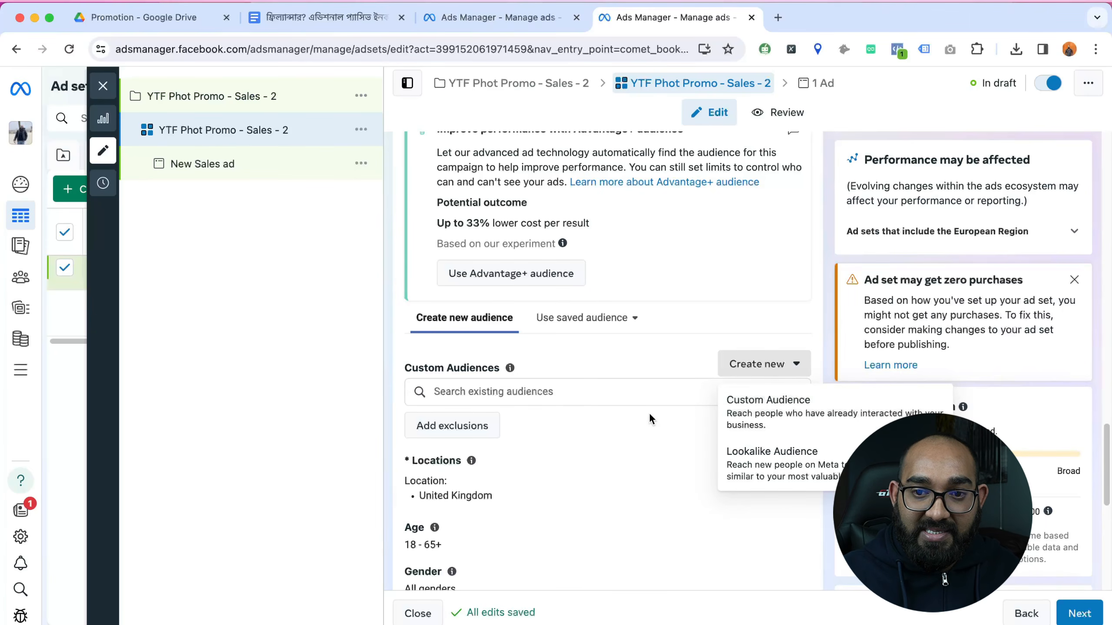
{"action": "left_click", "coordinate": [569, 355]}
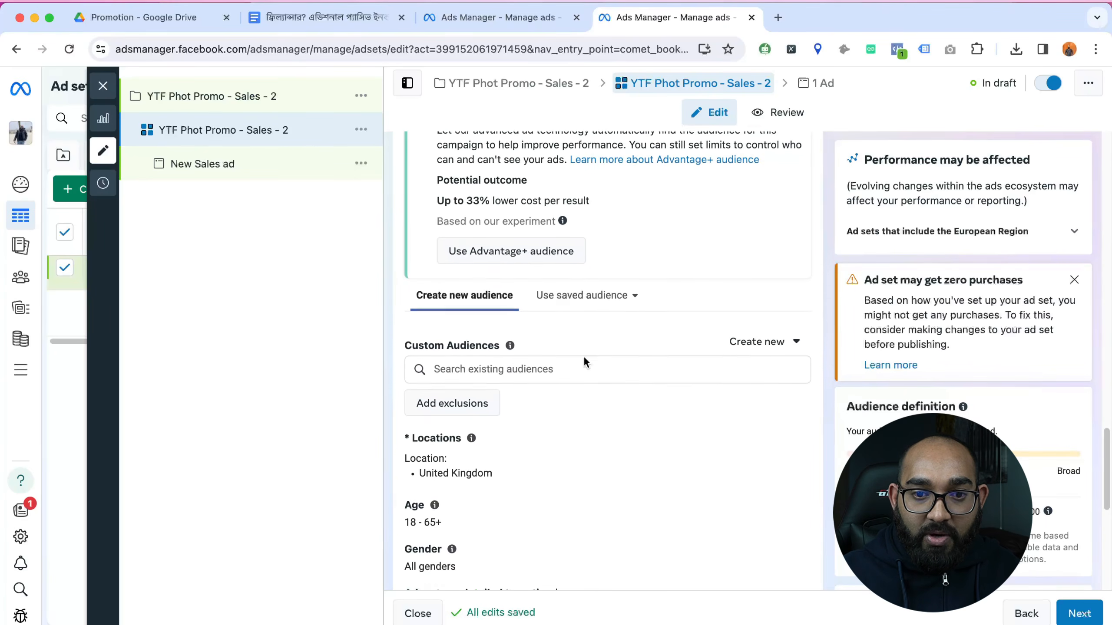
Step: Add Bangladesh as a targeted country in the audience locations and remove United Kingdom
{"action": "scroll", "coordinate": [584, 356], "scroll_direction": "down", "scroll_amount": 3}
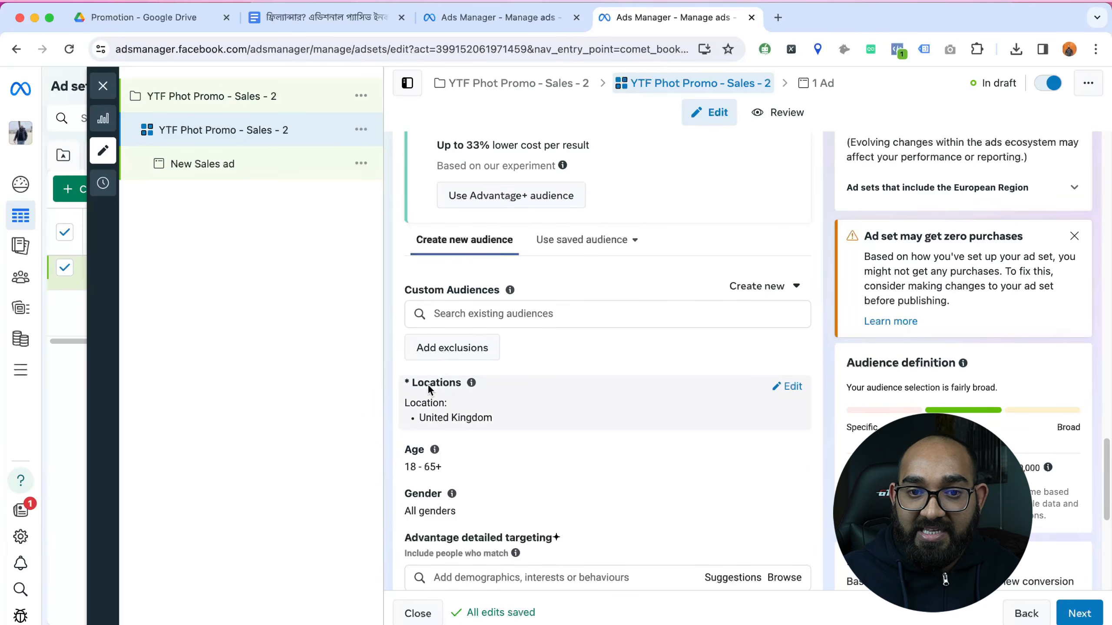
{"action": "left_click", "coordinate": [793, 387]}
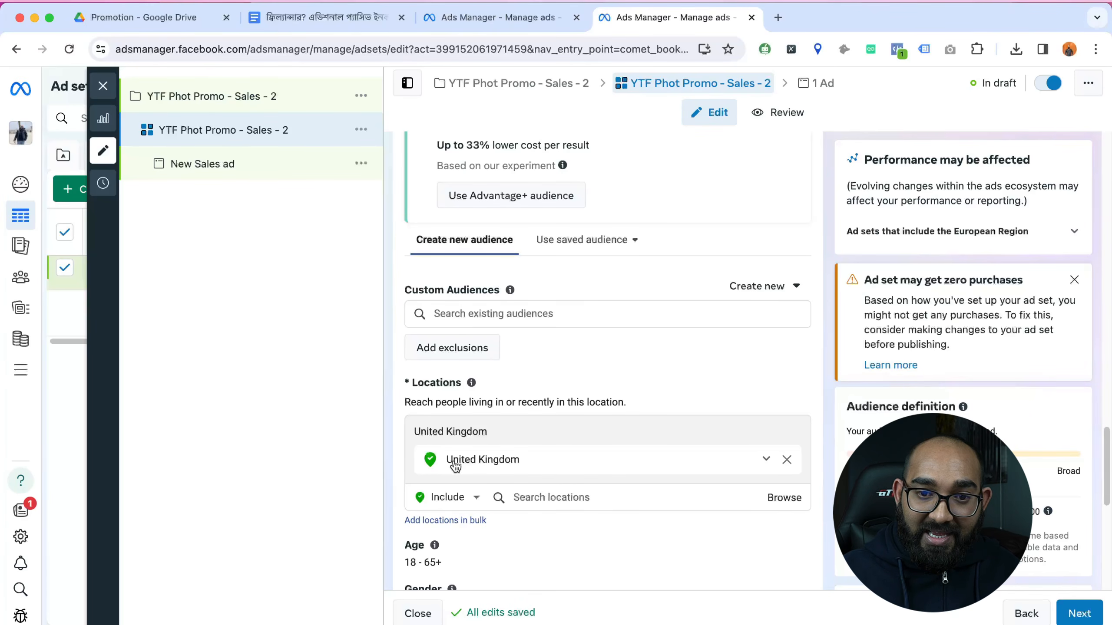
{"action": "left_click", "coordinate": [572, 494]}
{"action": "type", "text": "bangladesh"}
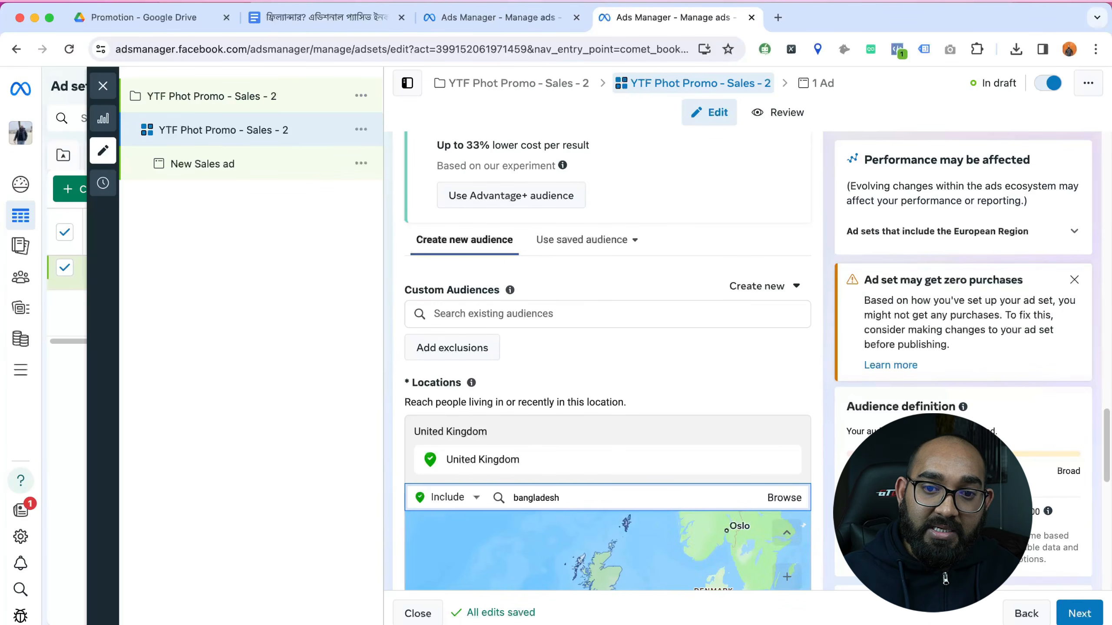
{"action": "scroll", "coordinate": [586, 385], "scroll_direction": "down", "scroll_amount": 3}
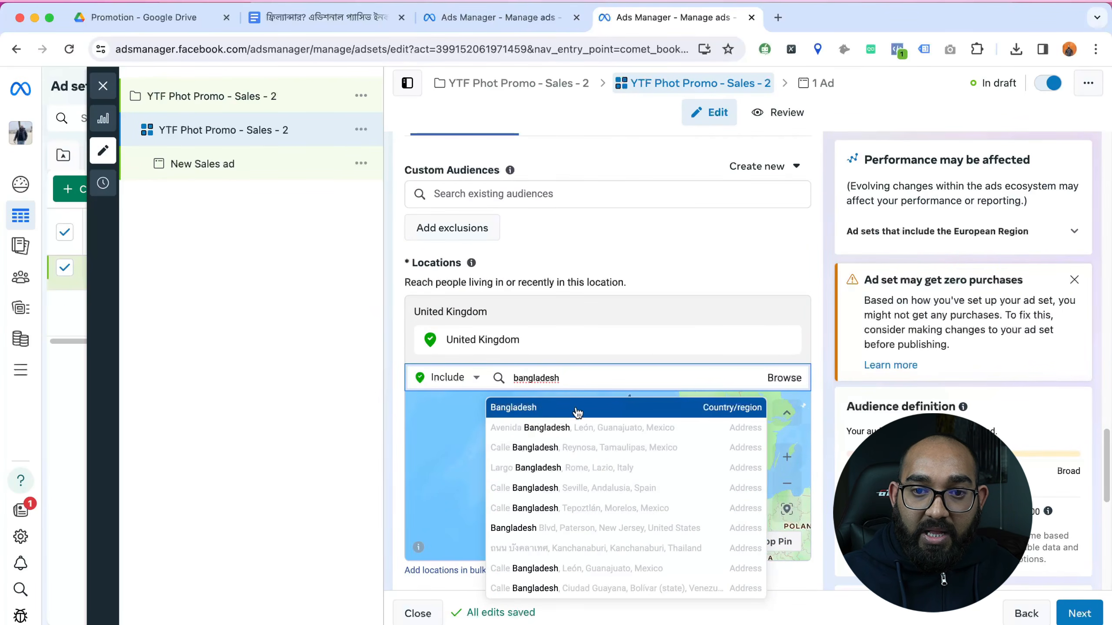
{"action": "left_click", "coordinate": [532, 421]}
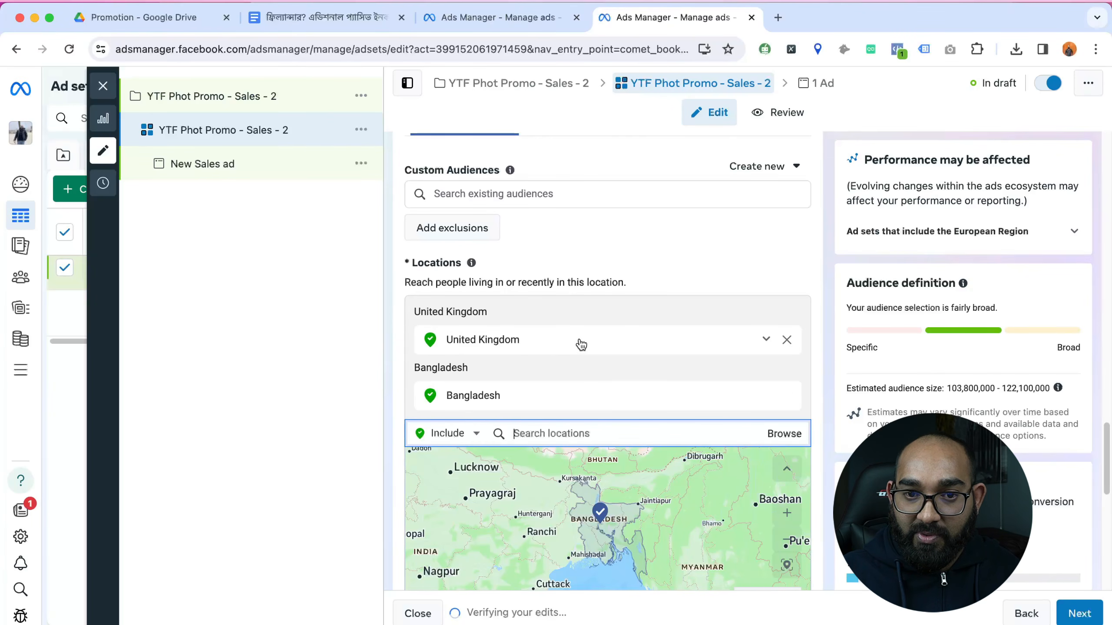
{"action": "left_click", "coordinate": [788, 340]}
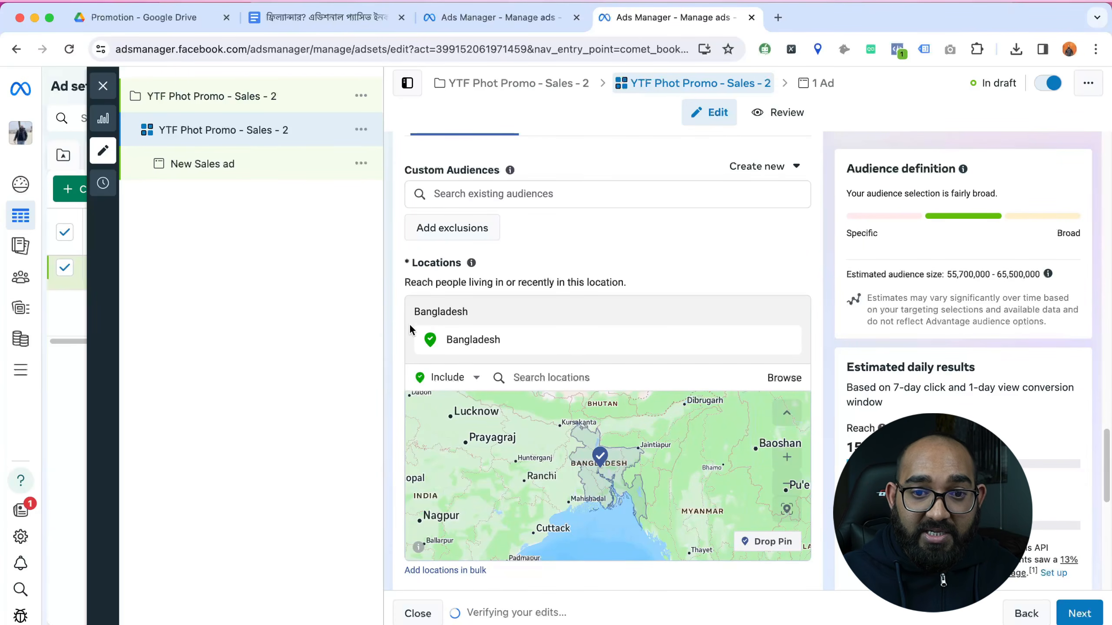
Step: Set the audience age range to a minimum of 20 and a maximum of 30
{"action": "scroll", "coordinate": [407, 346], "scroll_direction": "down", "scroll_amount": 5}
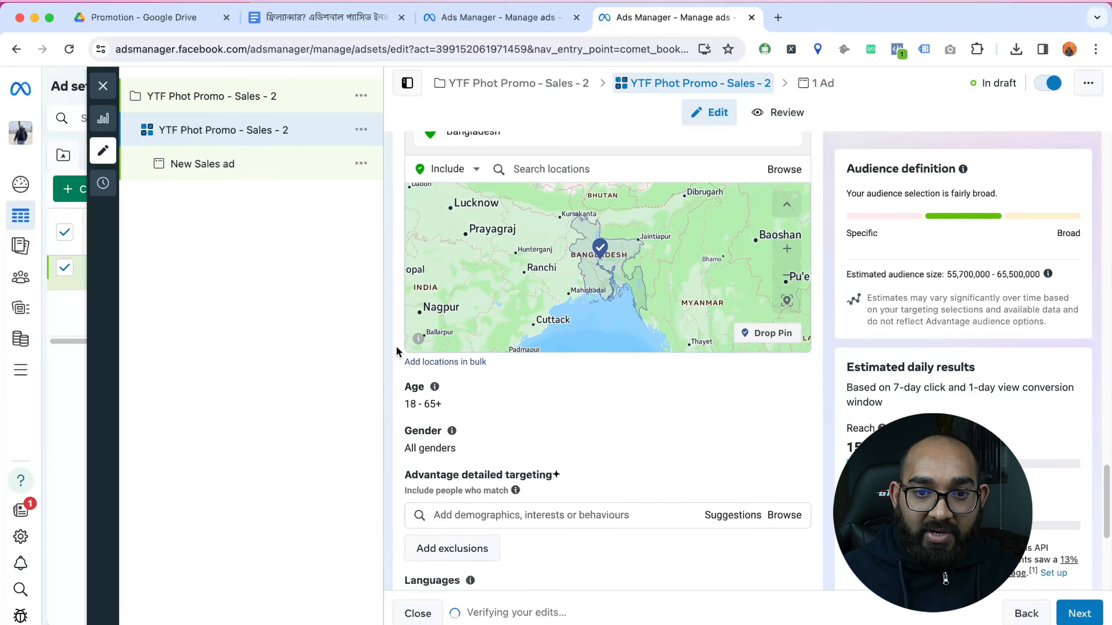
{"action": "scroll", "coordinate": [399, 368], "scroll_direction": "down", "scroll_amount": 1}
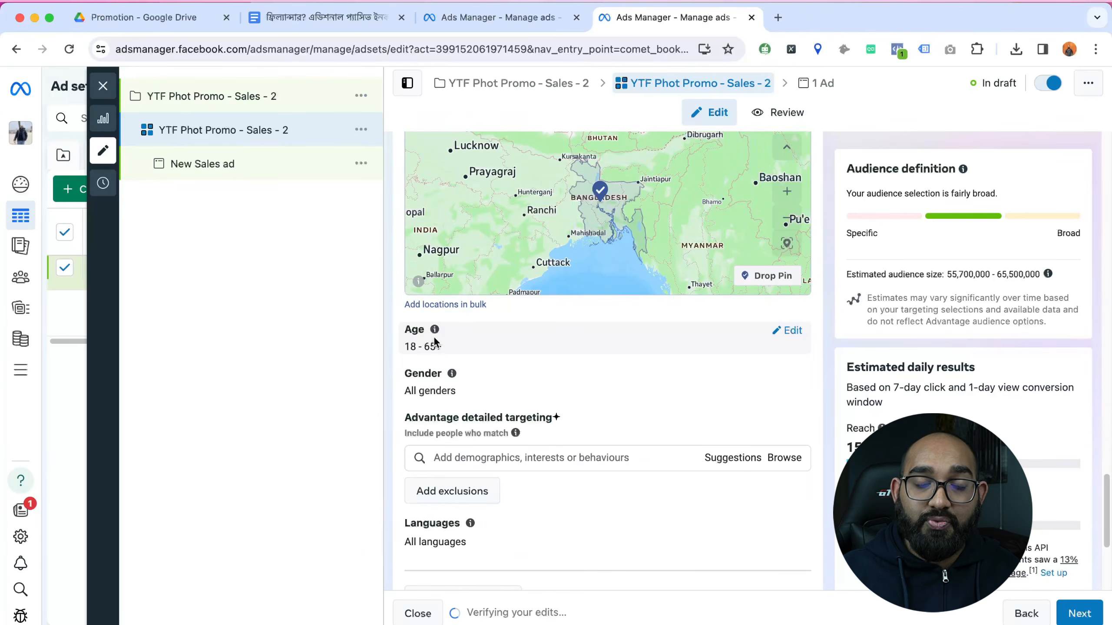
{"action": "left_click", "coordinate": [790, 331]}
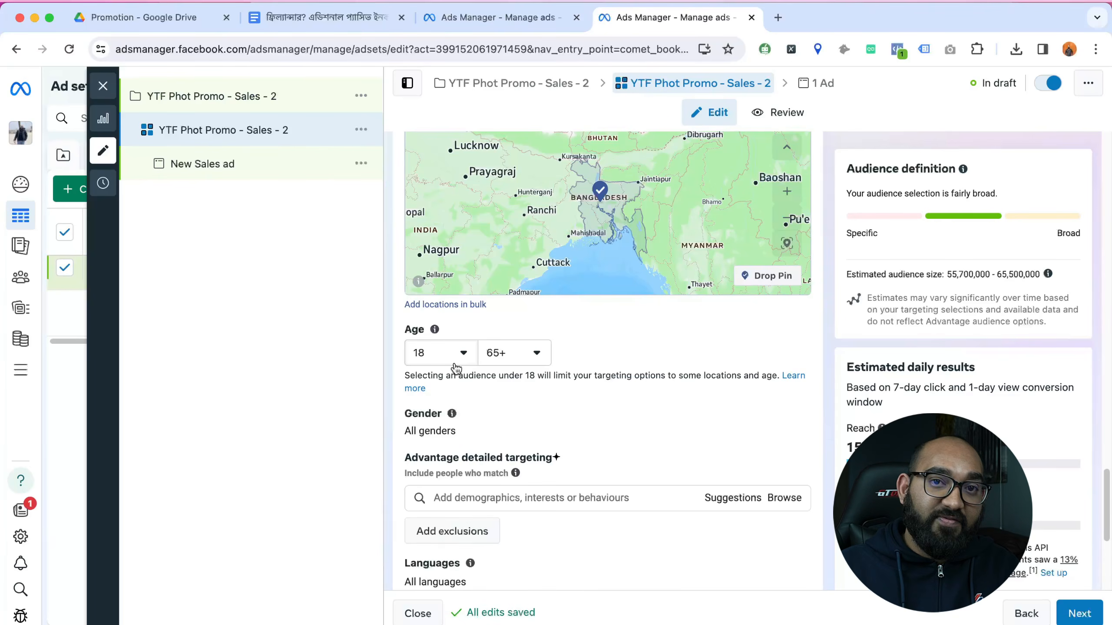
{"action": "left_click", "coordinate": [455, 365]}
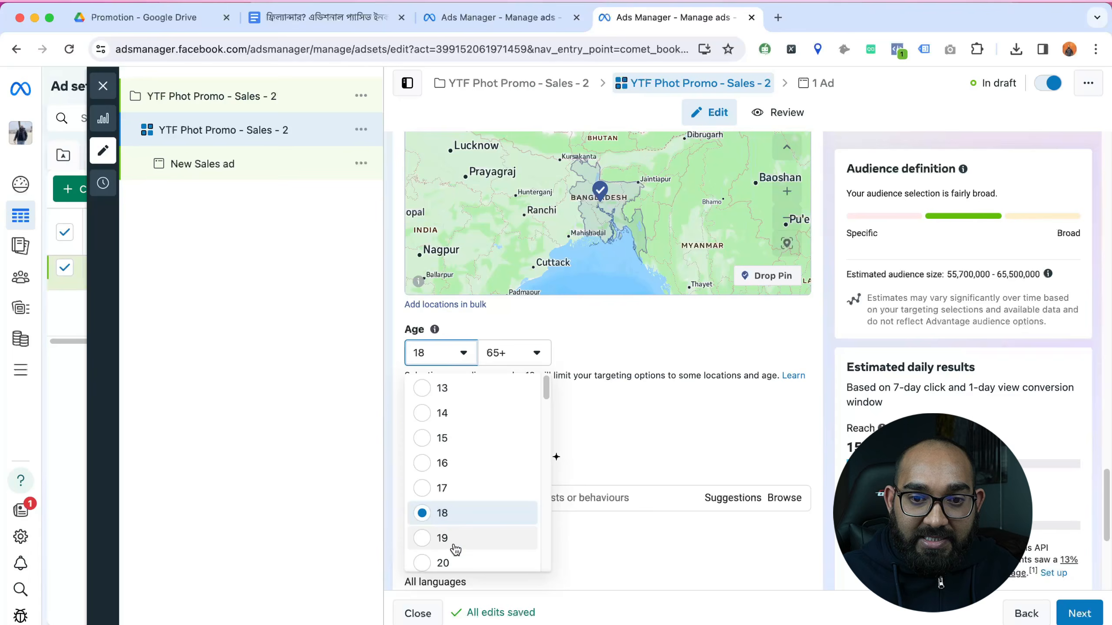
{"action": "left_click", "coordinate": [450, 561]}
{"action": "left_click", "coordinate": [509, 354]}
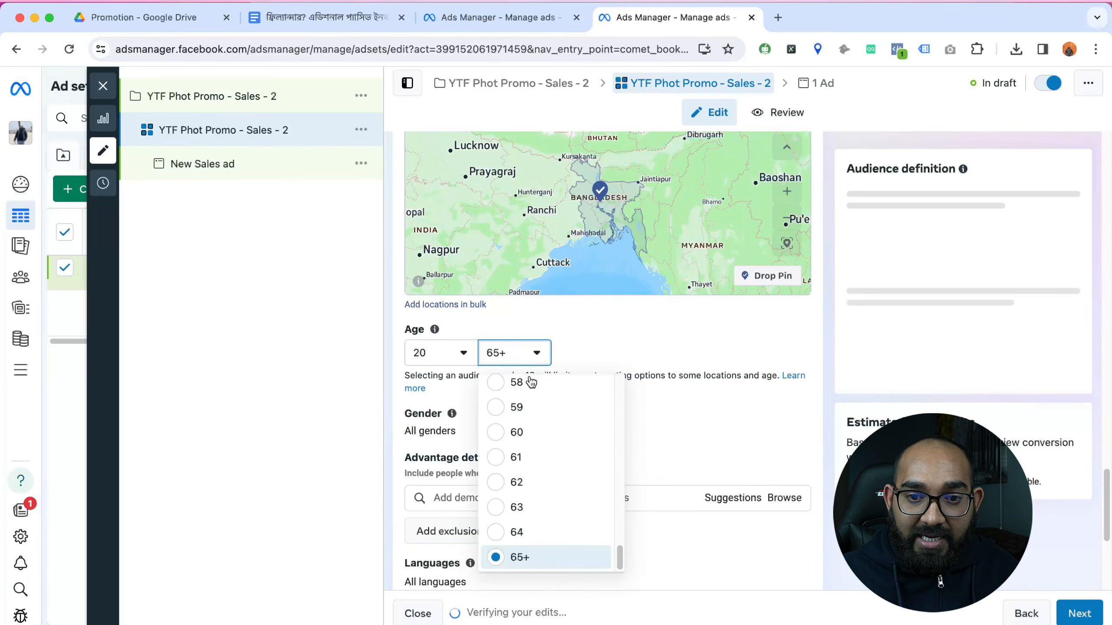
{"action": "scroll", "coordinate": [549, 477], "scroll_direction": "up", "scroll_amount": 10}
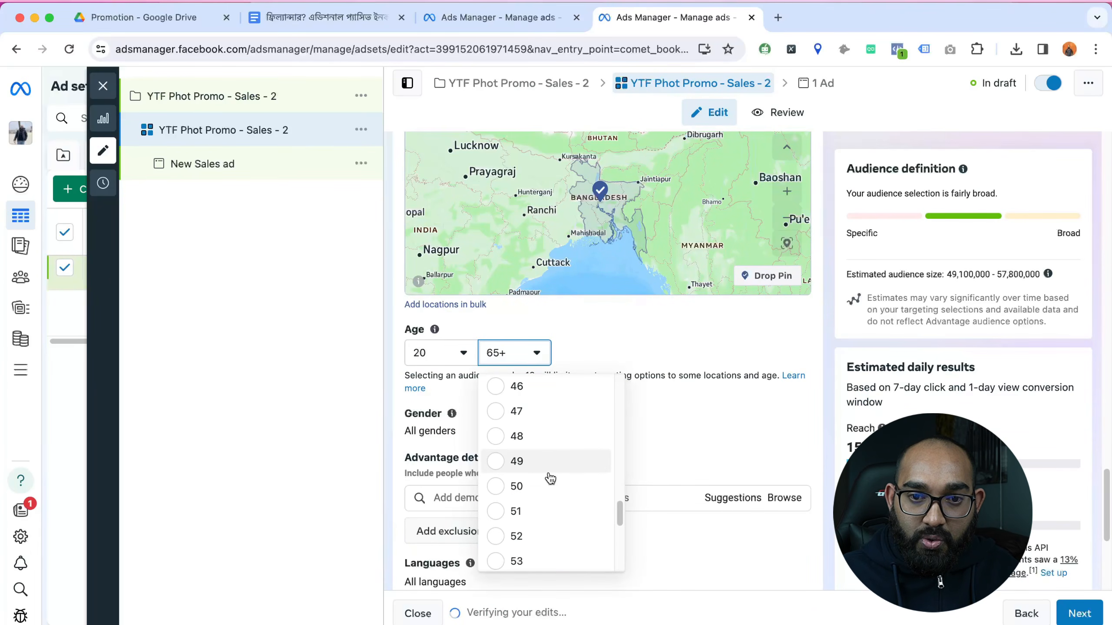
{"action": "scroll", "coordinate": [544, 447], "scroll_direction": "up", "scroll_amount": 4}
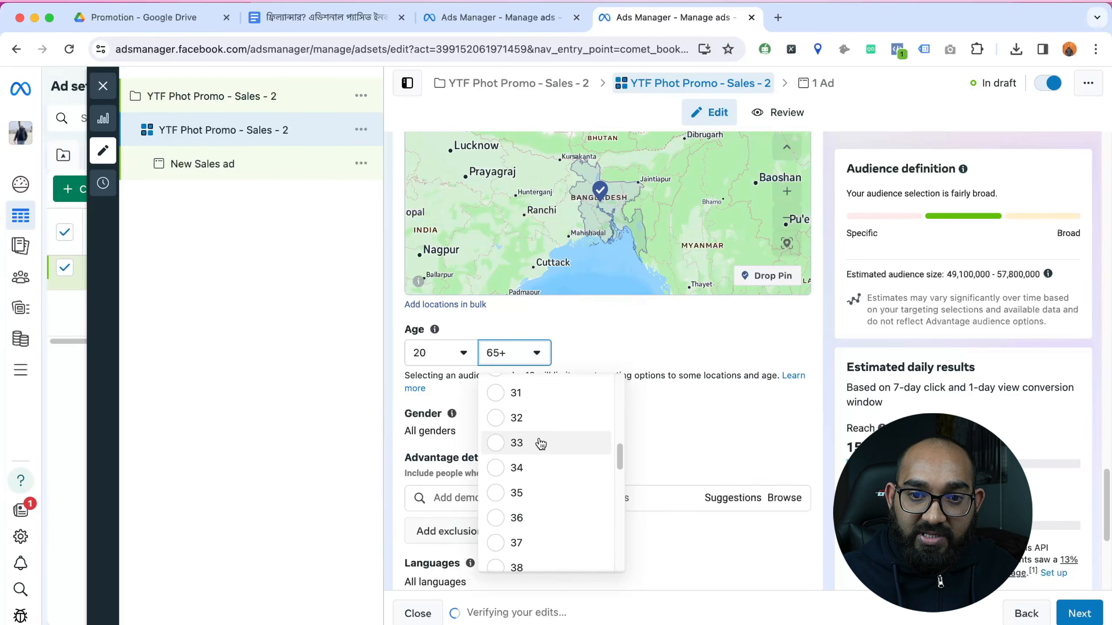
{"action": "left_click", "coordinate": [524, 401]}
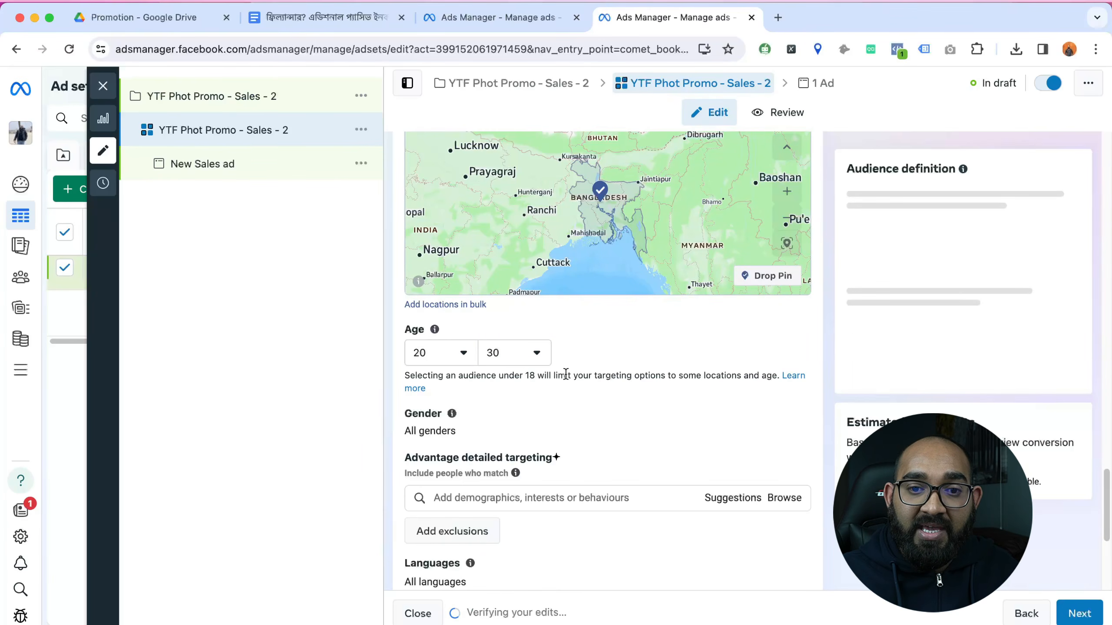
Step: Restrict the audience gender to men
{"action": "scroll", "coordinate": [589, 381], "scroll_direction": "down", "scroll_amount": 1}
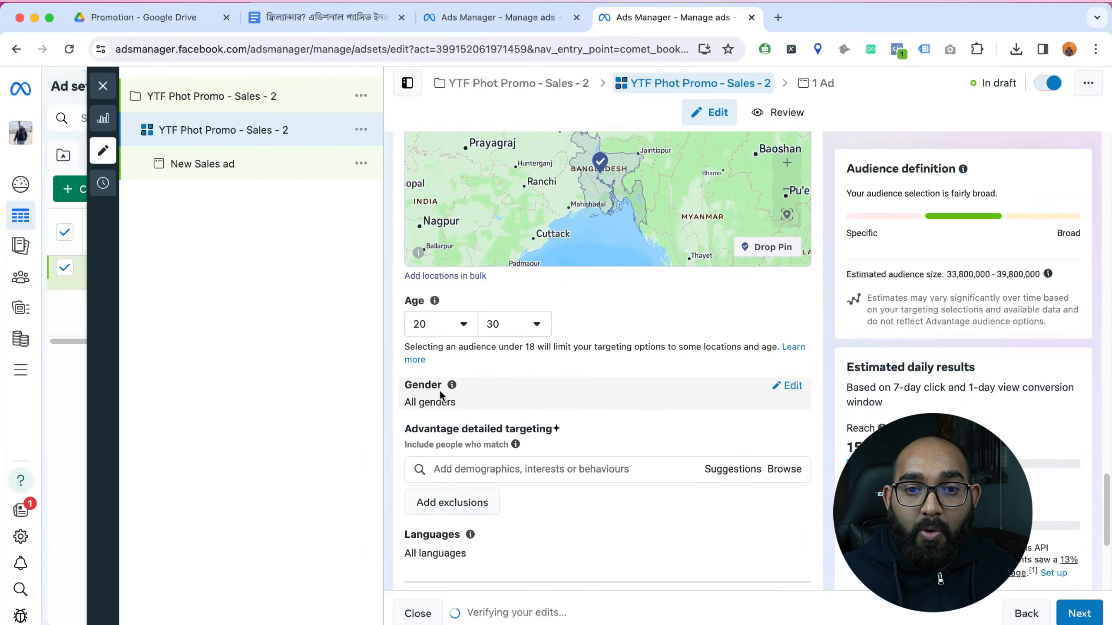
{"action": "mouse_move", "coordinate": [480, 391]}
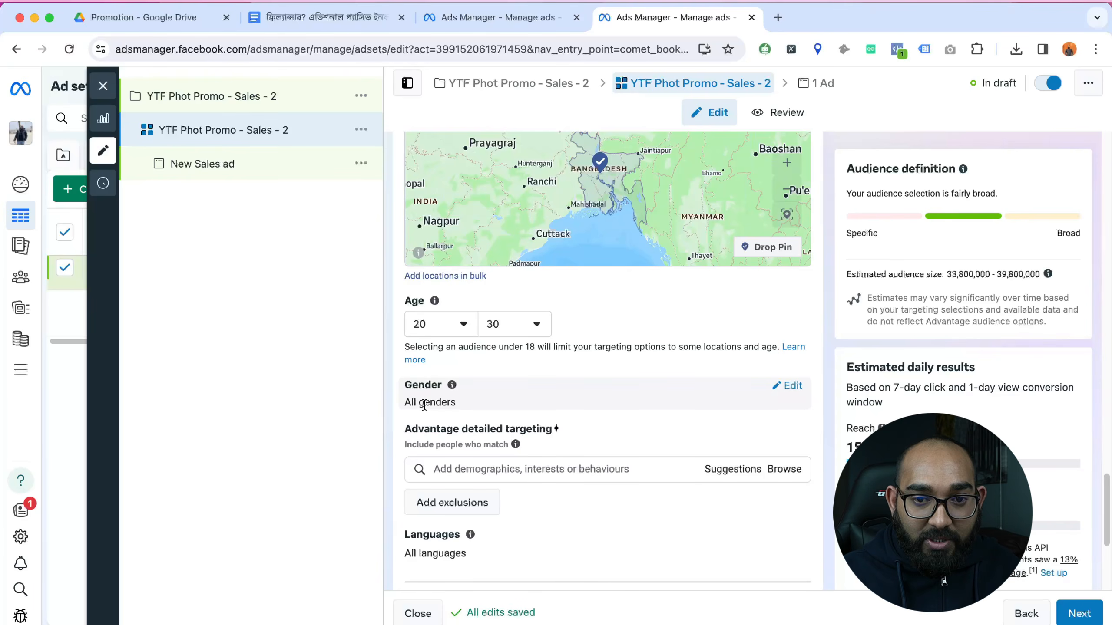
{"action": "left_click", "coordinate": [792, 386]}
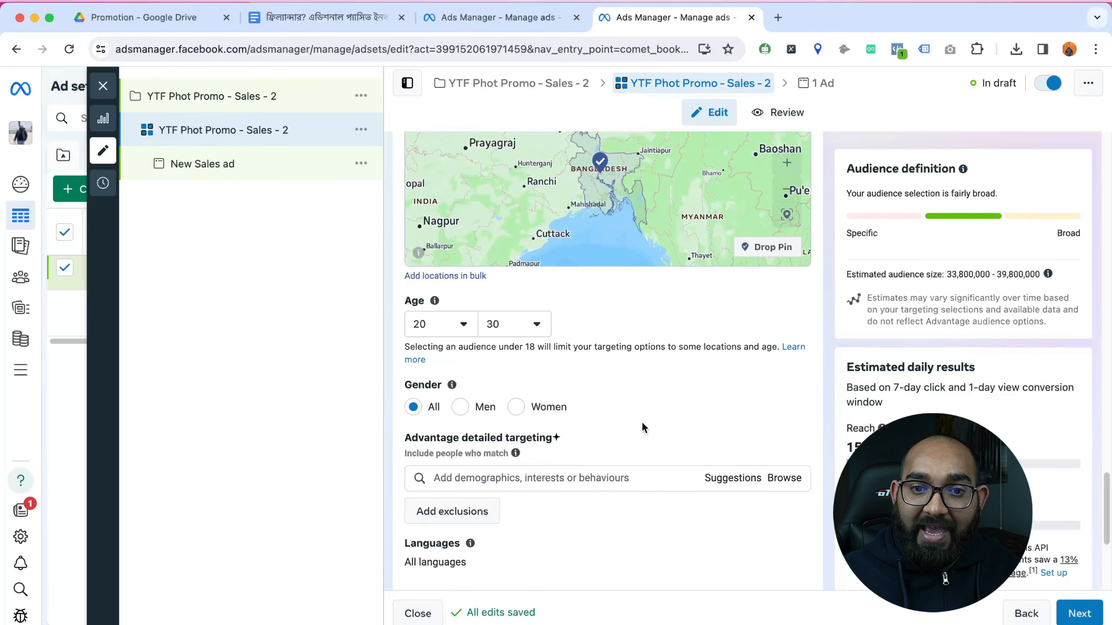
{"action": "left_click", "coordinate": [463, 411]}
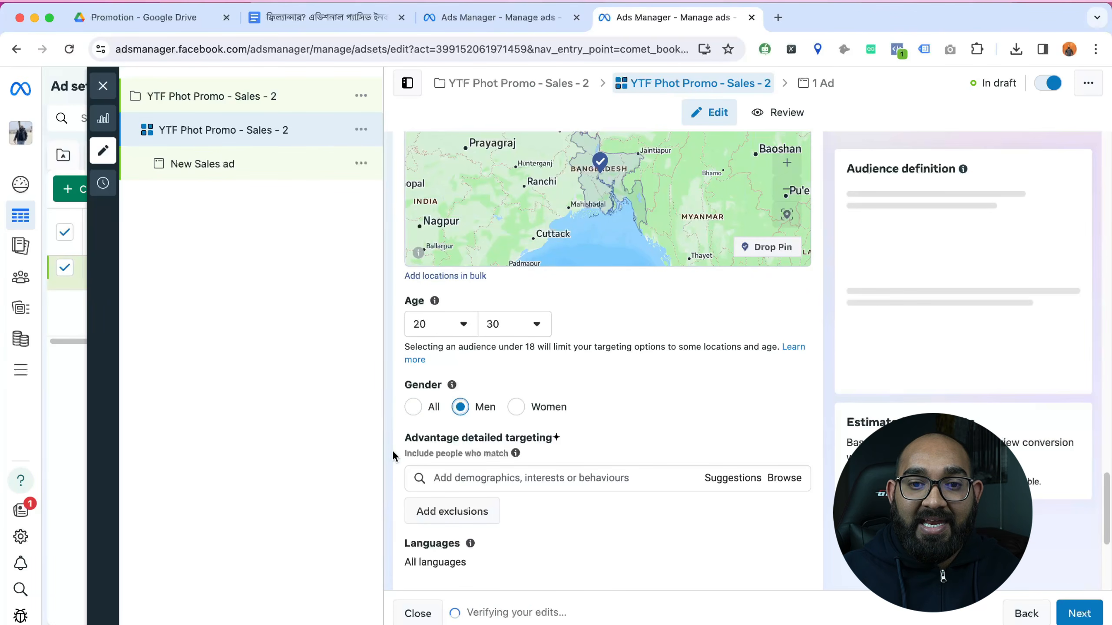
{"action": "scroll", "coordinate": [465, 385], "scroll_direction": "down", "scroll_amount": 5}
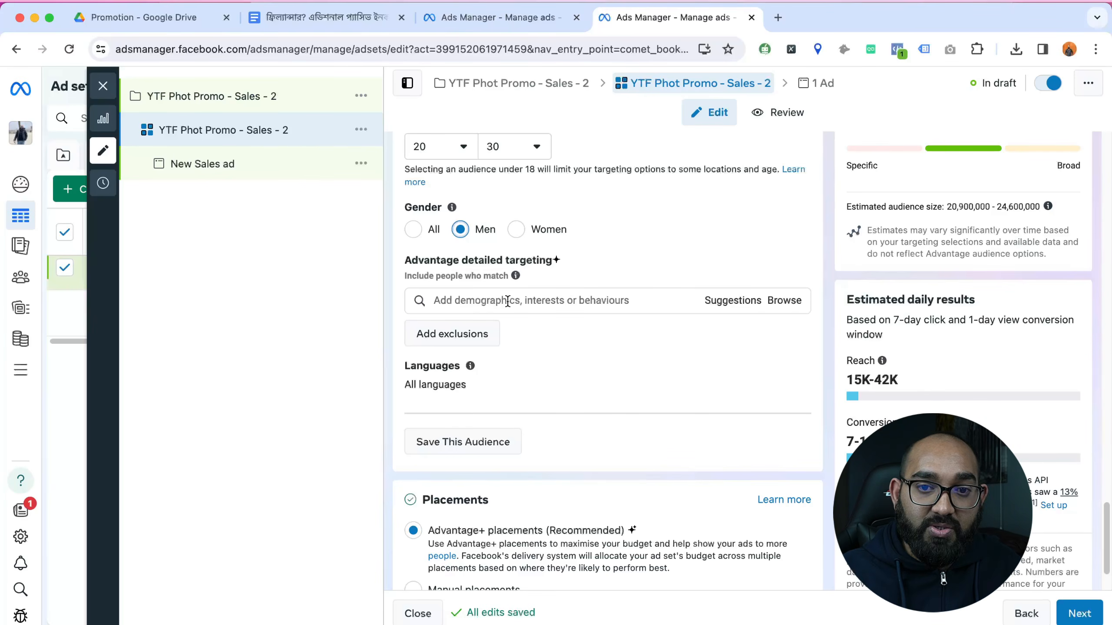
{"action": "left_click", "coordinate": [508, 301]}
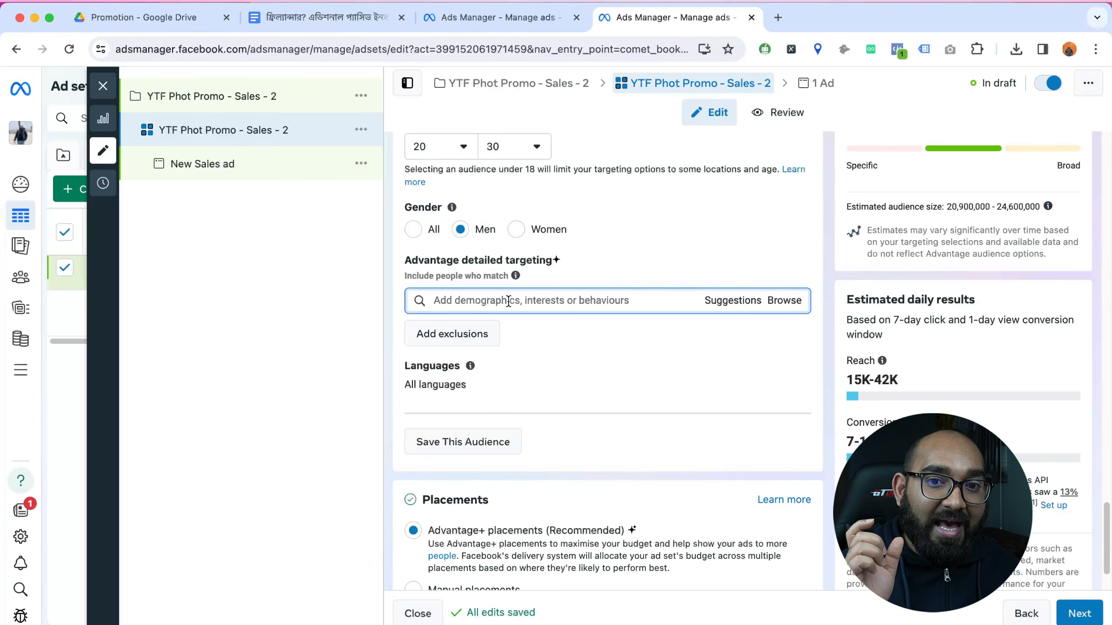
{"action": "type", "text": "upwro"}
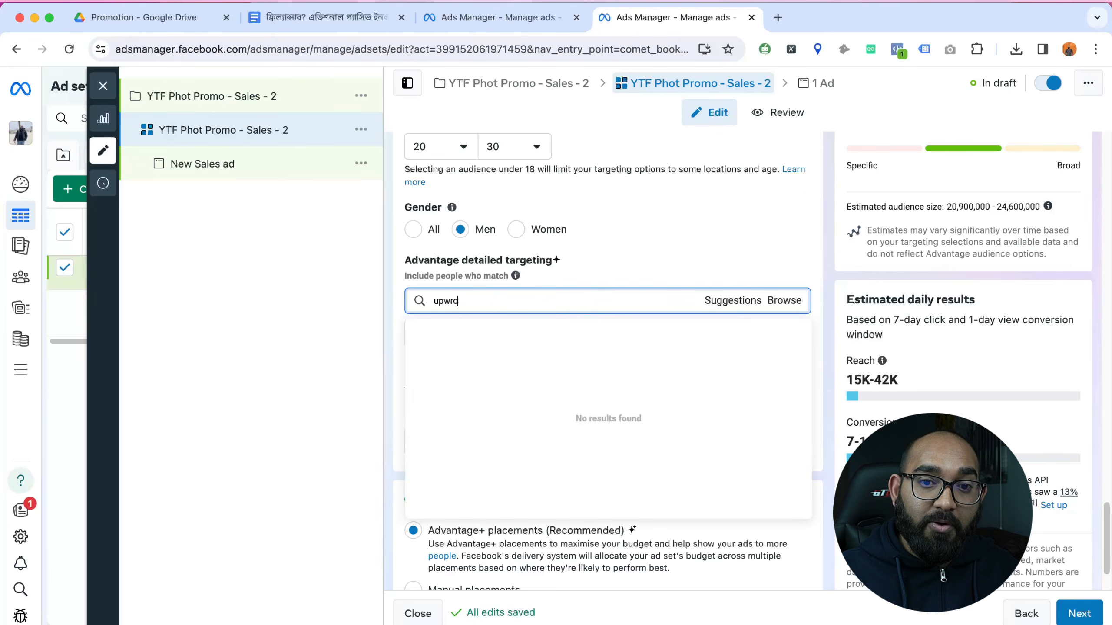
{"action": "type", "text": "k"}
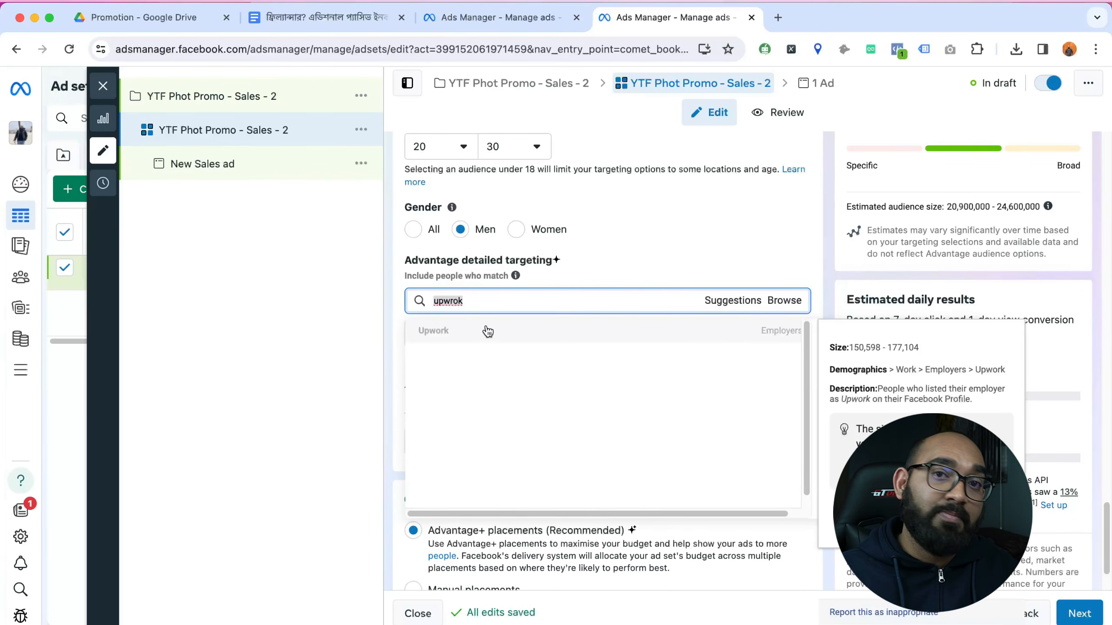
{"action": "left_click", "coordinate": [549, 332]}
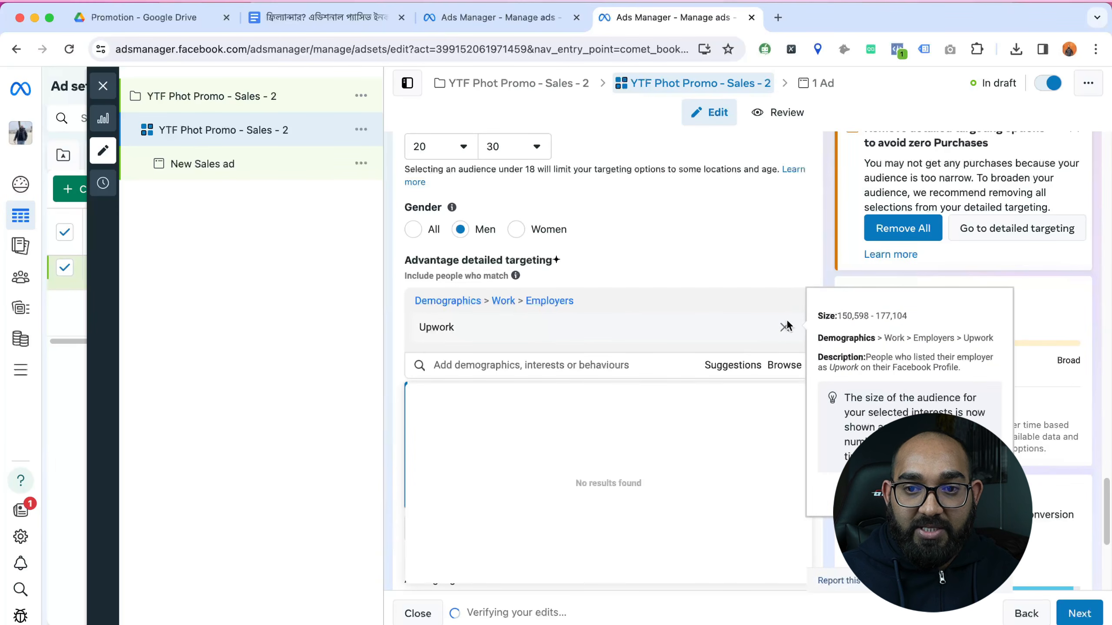
{"action": "left_click", "coordinate": [785, 328]}
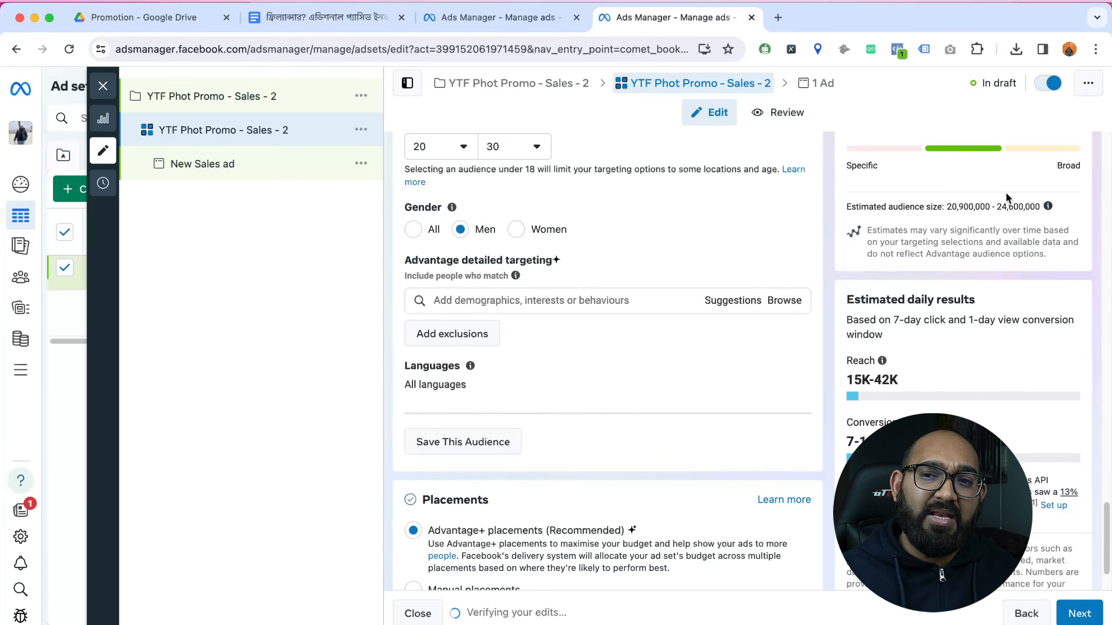
Step: Add the employers Upwork and Fiverr to the audience's detailed targeting
{"action": "left_click", "coordinate": [520, 303]}
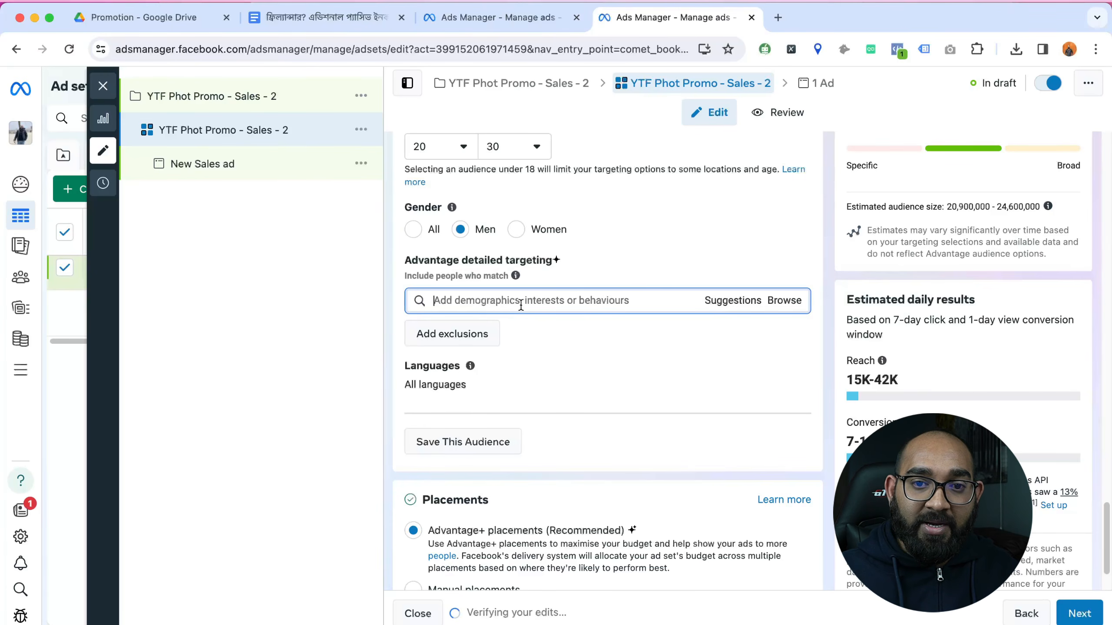
{"action": "type", "text": "upwork"}
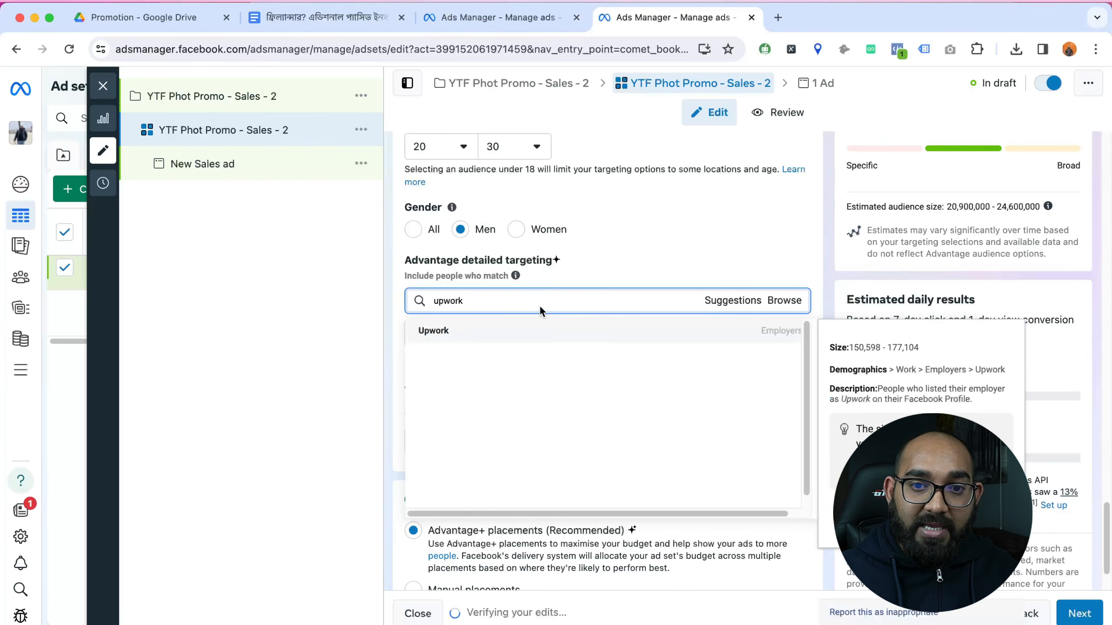
{"action": "left_click", "coordinate": [494, 331]}
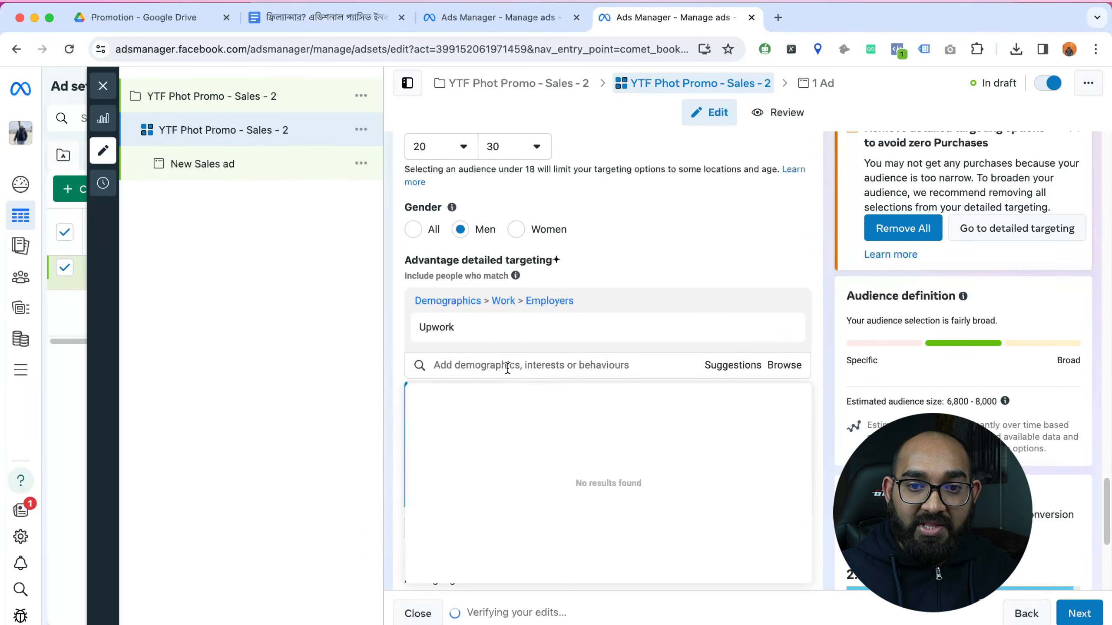
{"action": "type", "text": "fiverr"}
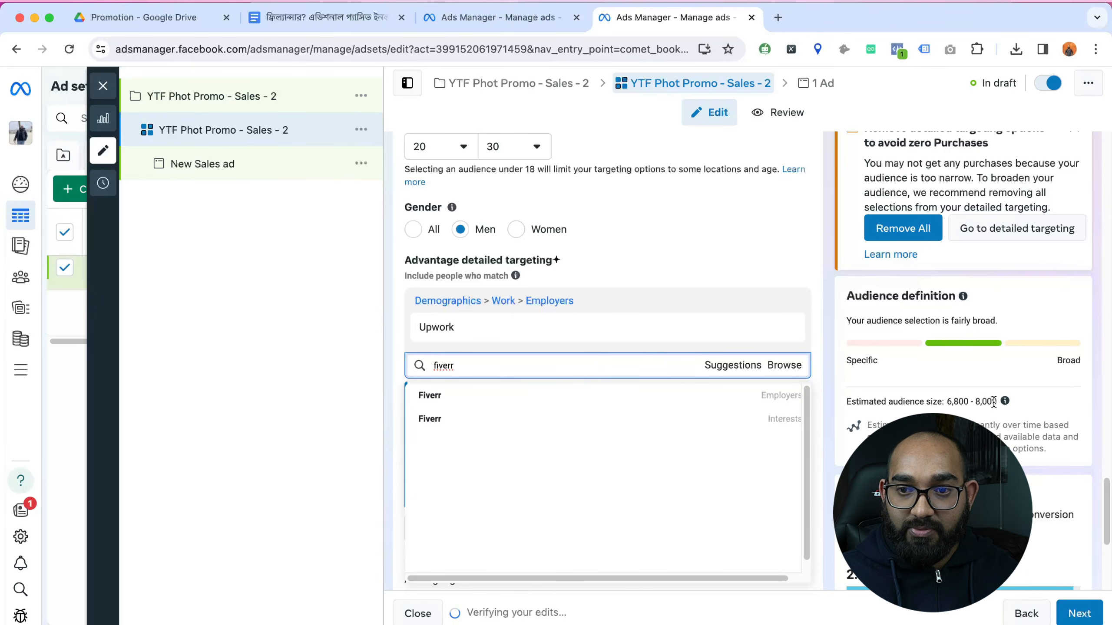
{"action": "mouse_move", "coordinate": [704, 398]}
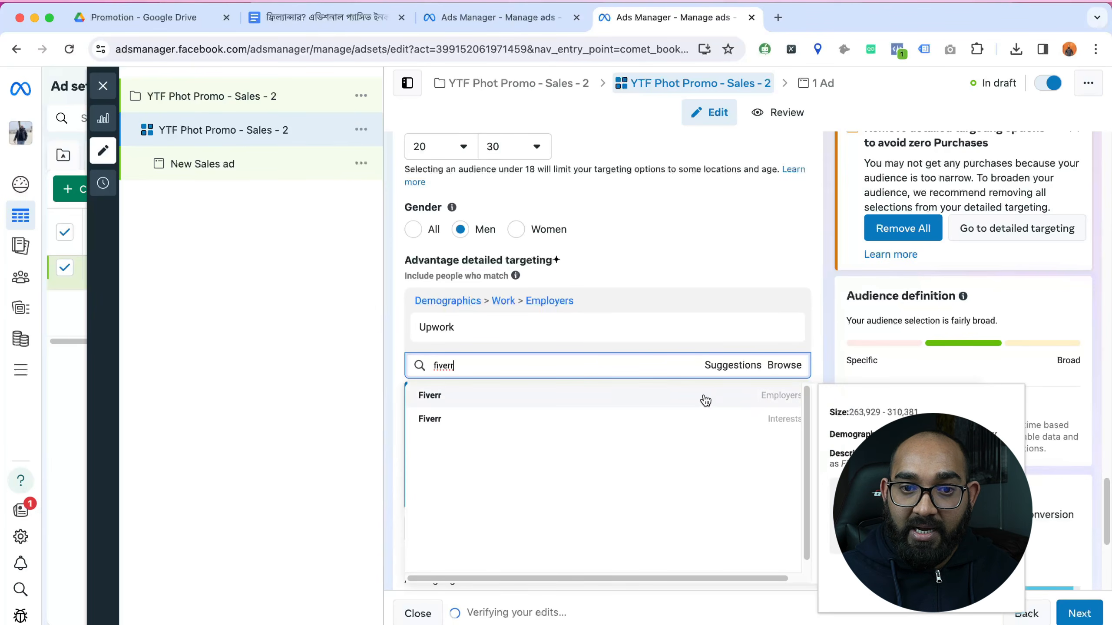
{"action": "left_click", "coordinate": [566, 396]}
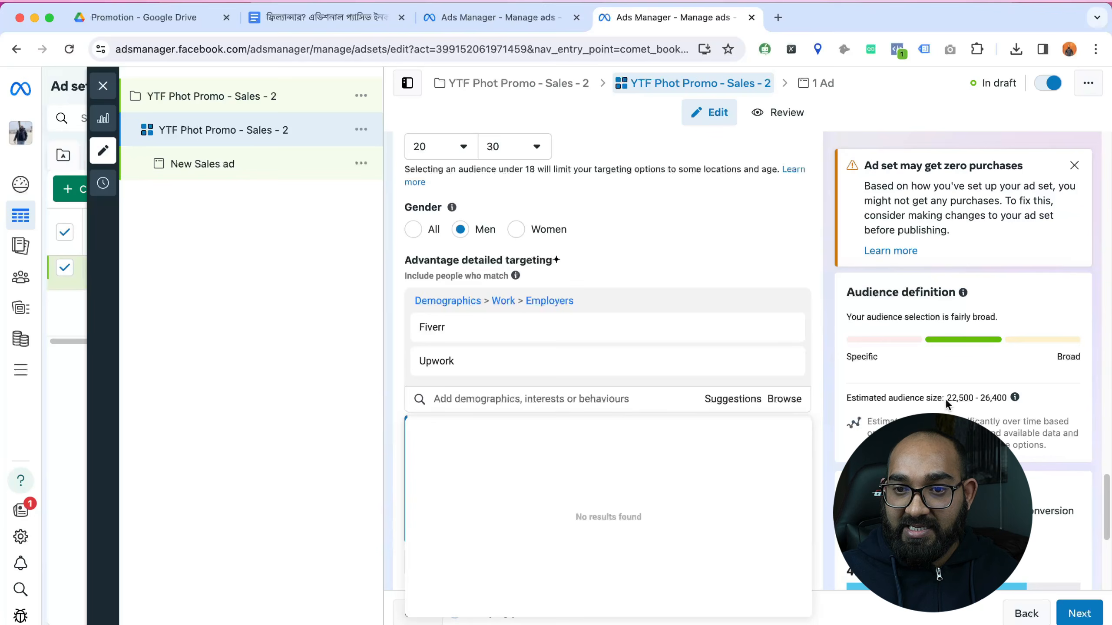
{"action": "left_click", "coordinate": [949, 400]}
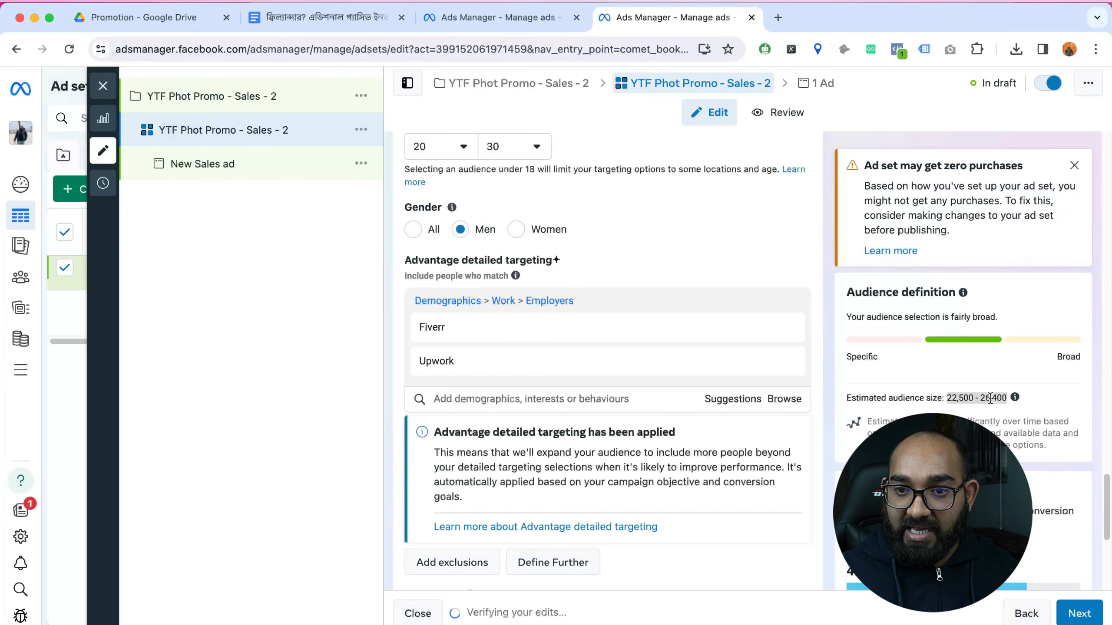
Step: Add the job titles Blogger and Owner/Blogger to the detailed targeting
{"action": "left_click", "coordinate": [524, 400]}
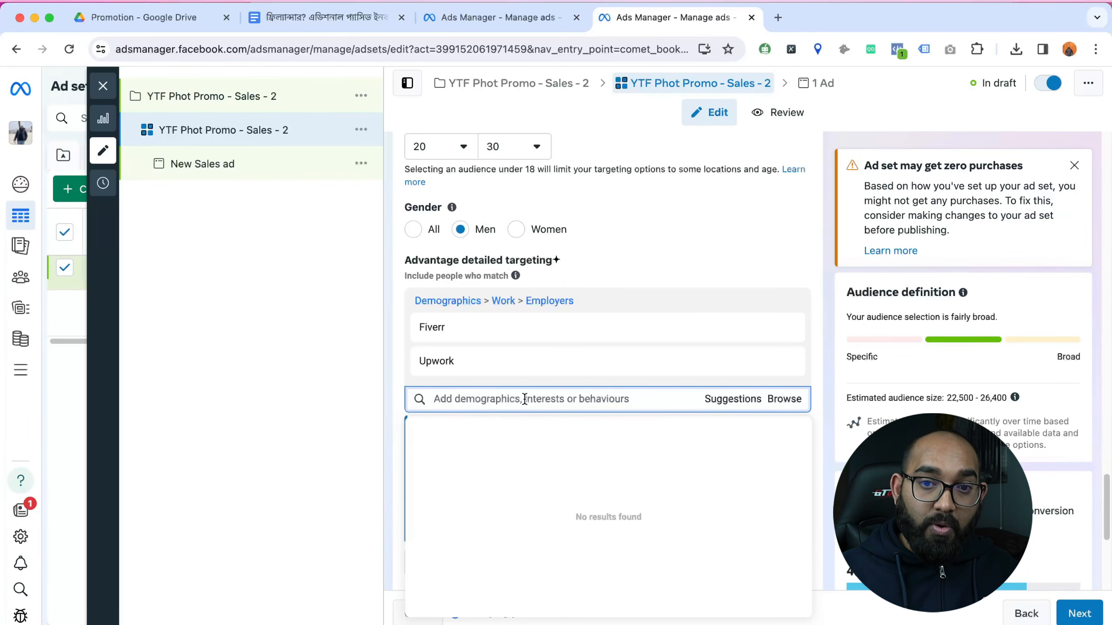
{"action": "type", "text": "blogg"}
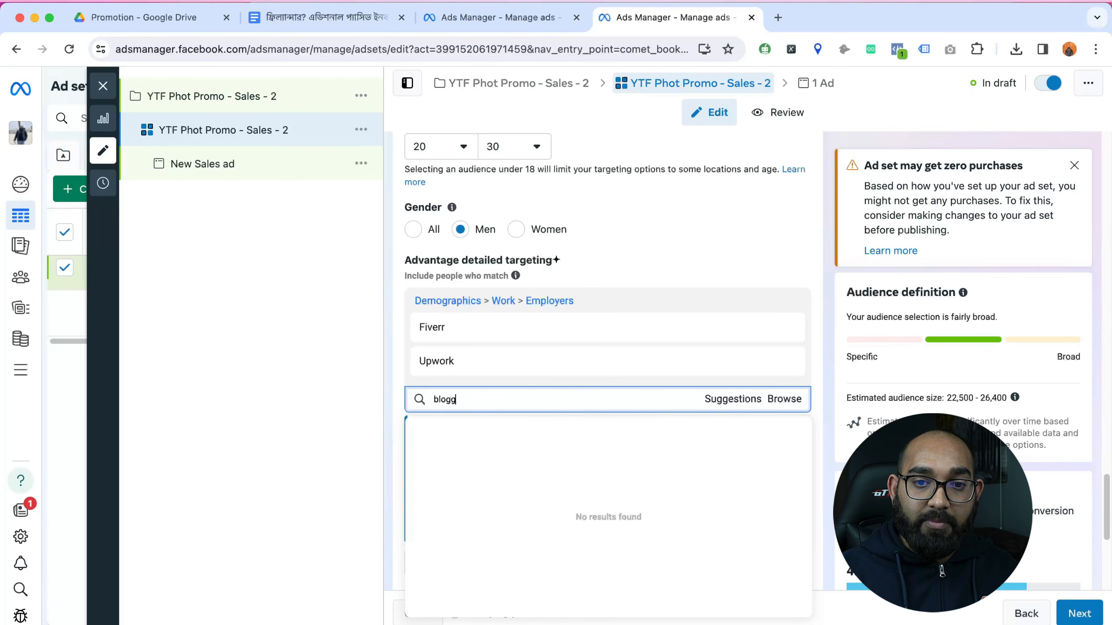
{"action": "type", "text": "er"}
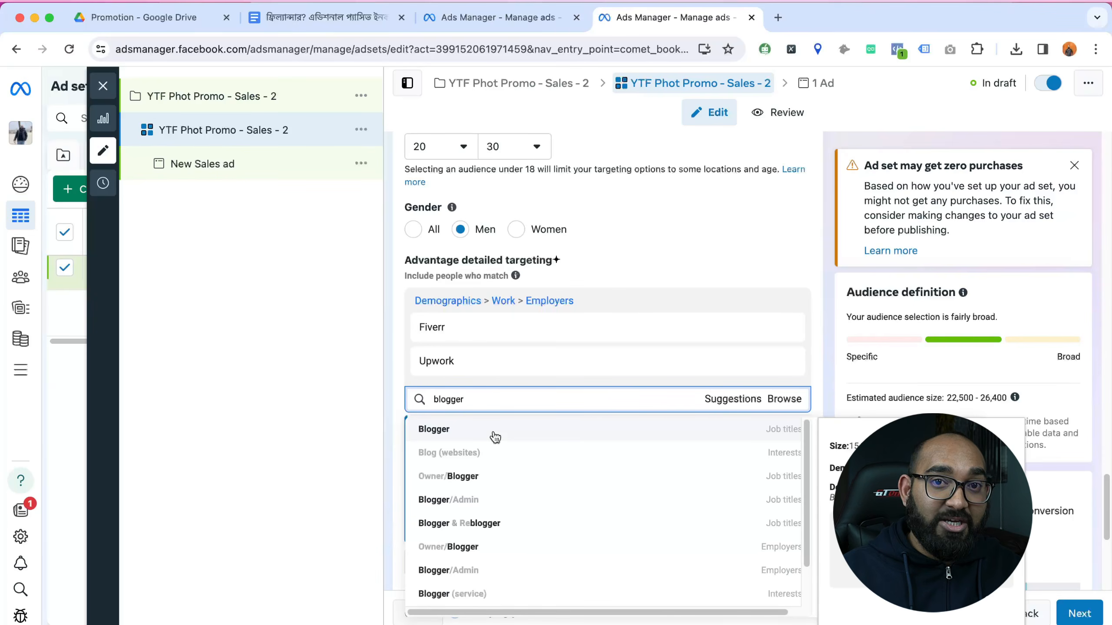
{"action": "left_click", "coordinate": [521, 429]}
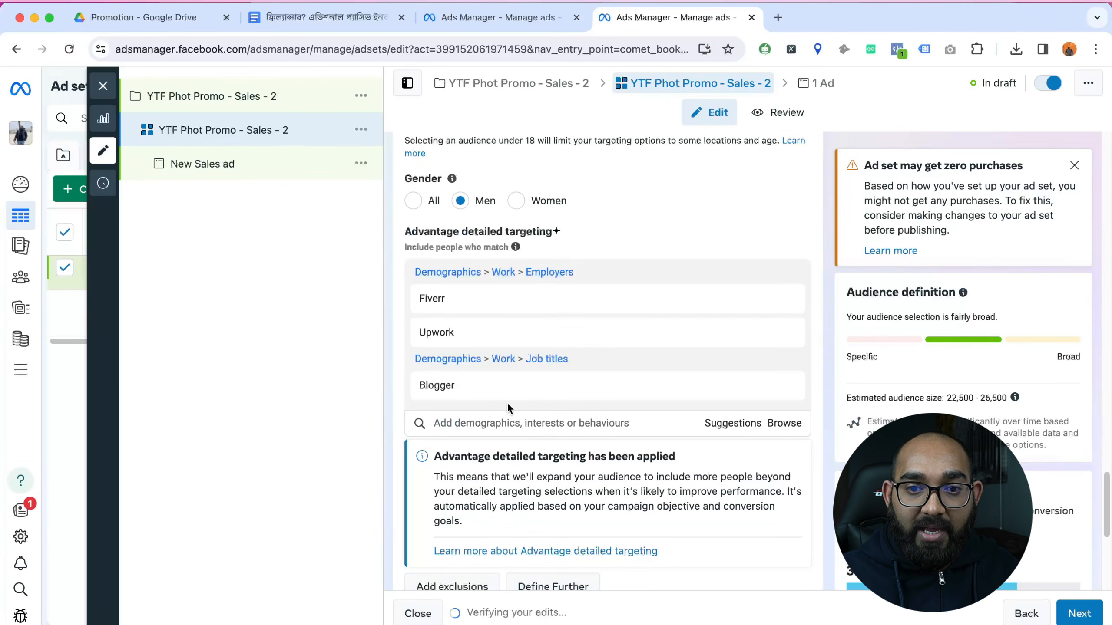
{"action": "left_click", "coordinate": [488, 424]}
{"action": "type", "text": "blogge"}
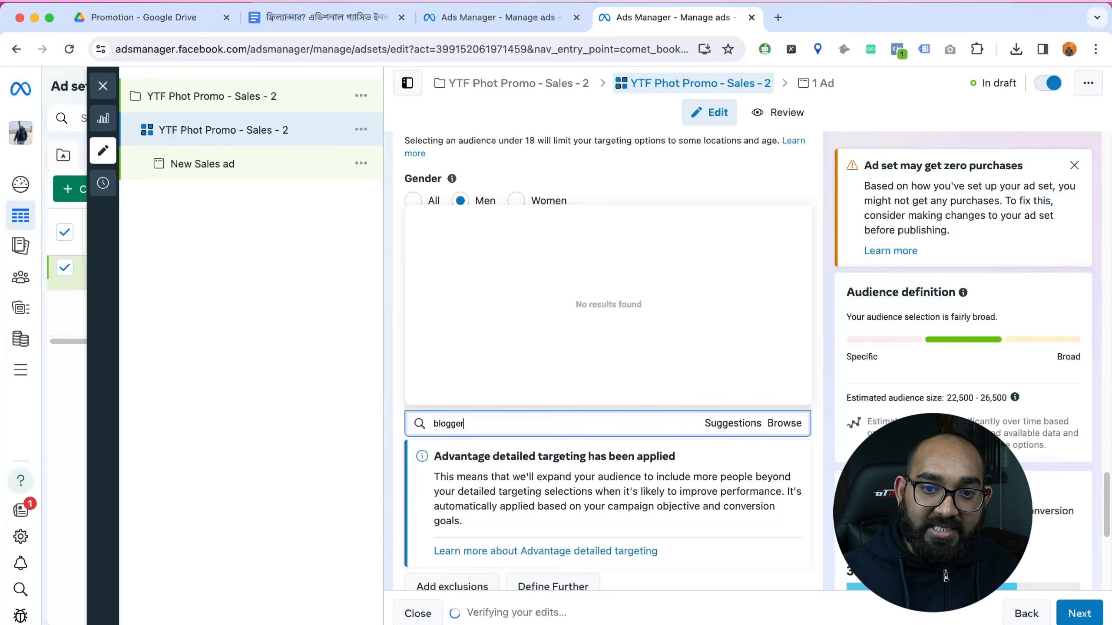
{"action": "type", "text": "r"}
{"action": "left_click", "coordinate": [471, 244]}
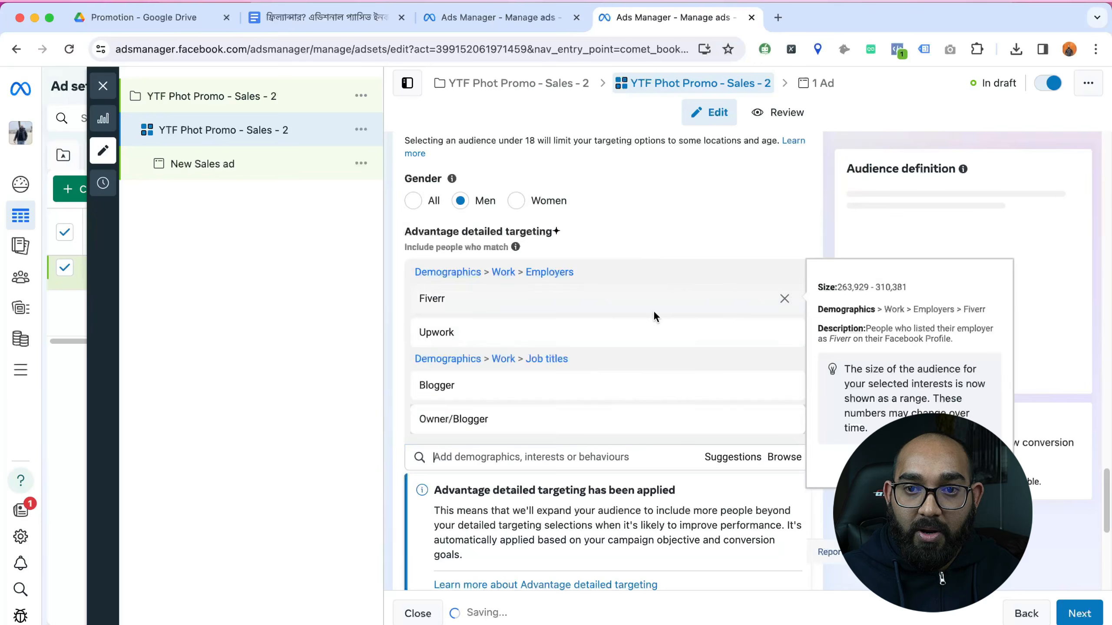
Step: Add the job titles Blogger/Admin and Blogger & Reblogger to the detailed targeting
{"action": "type", "text": "blogger"}
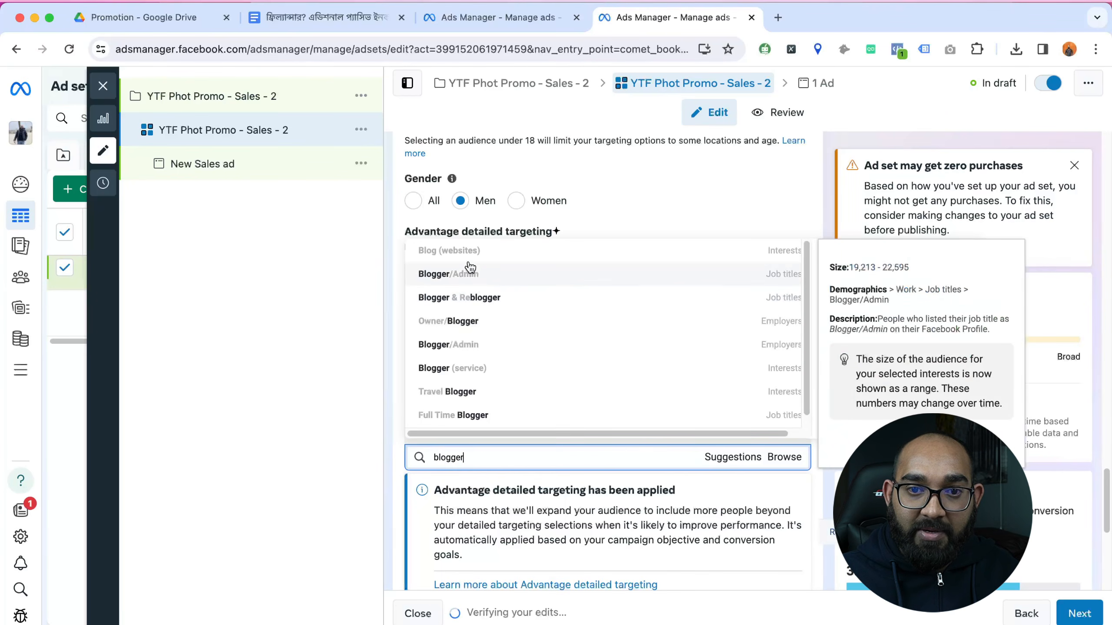
{"action": "left_click", "coordinate": [479, 276]}
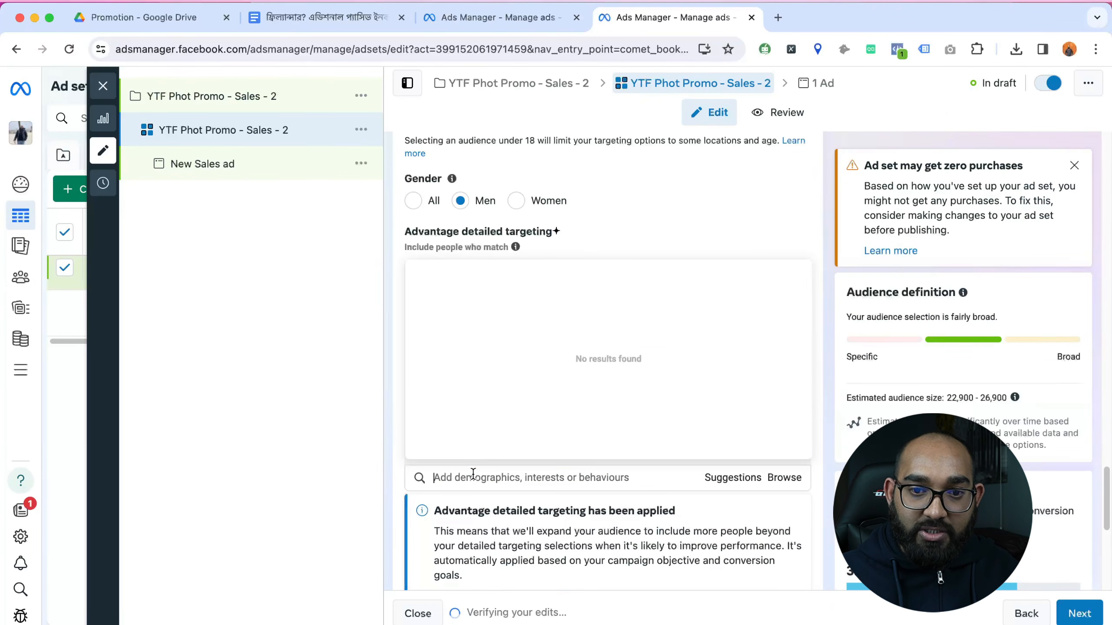
{"action": "type", "text": "blogger"}
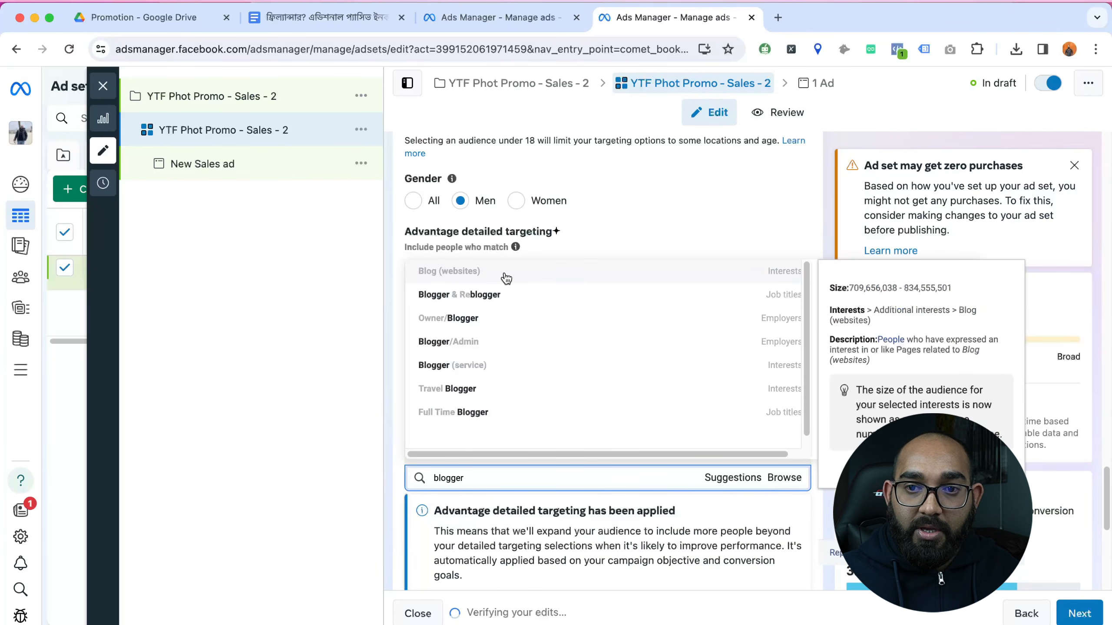
{"action": "left_click", "coordinate": [508, 304]}
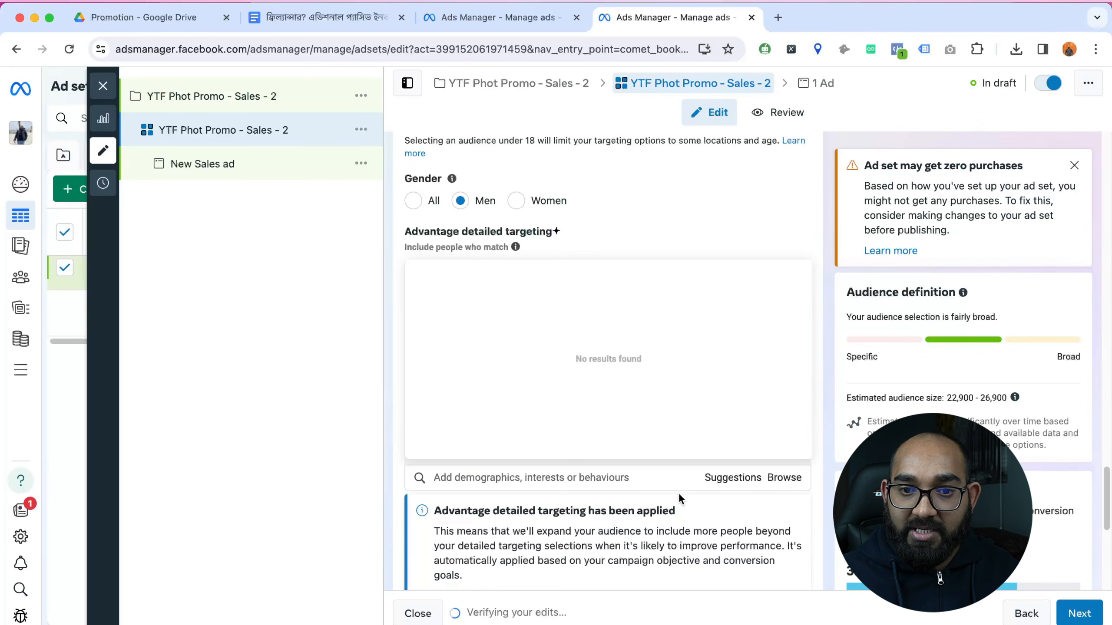
Step: Add Owner/Blogger from the employers category to the detailed targeting
{"action": "left_click", "coordinate": [603, 478]}
{"action": "type", "text": "blogger"}
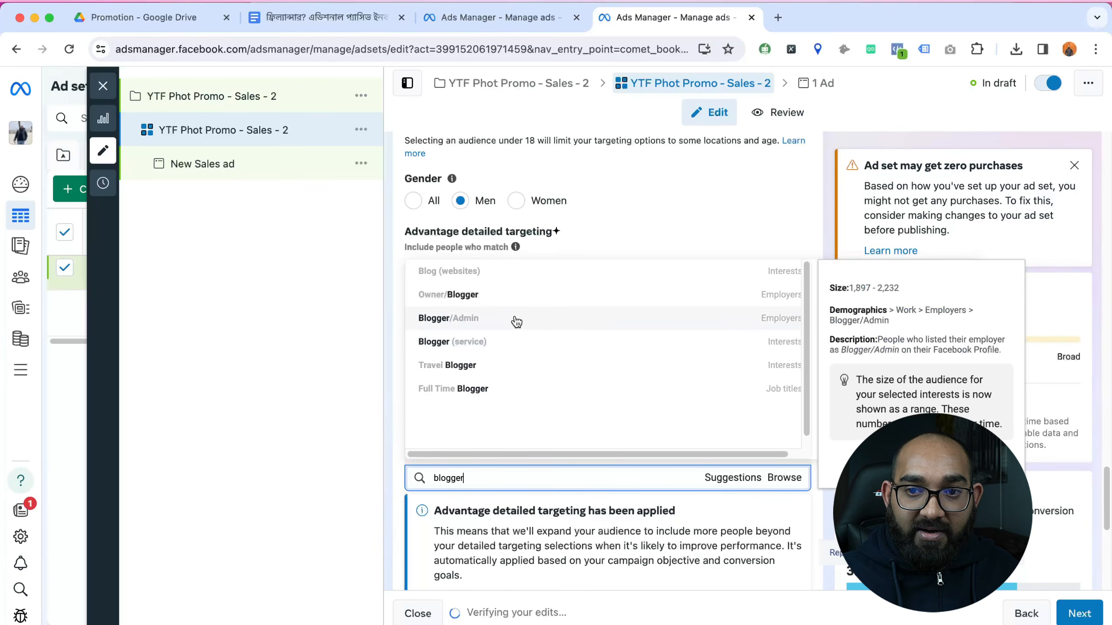
{"action": "left_click", "coordinate": [486, 301]}
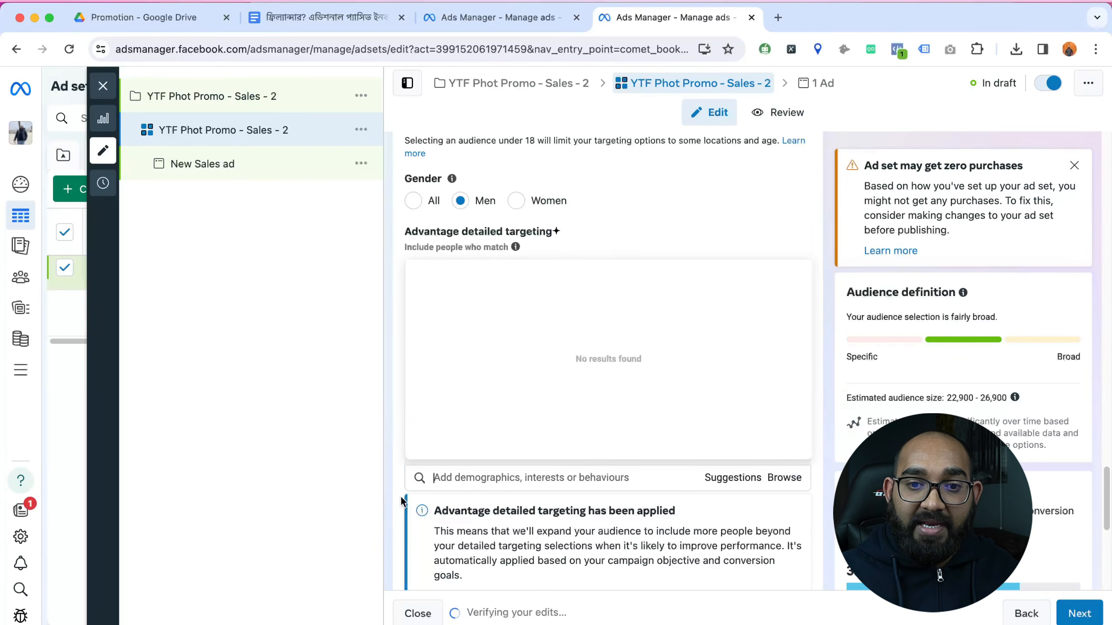
Step: Add the employers WordPress and WordPress.com to the detailed targeting
{"action": "left_click", "coordinate": [477, 479]}
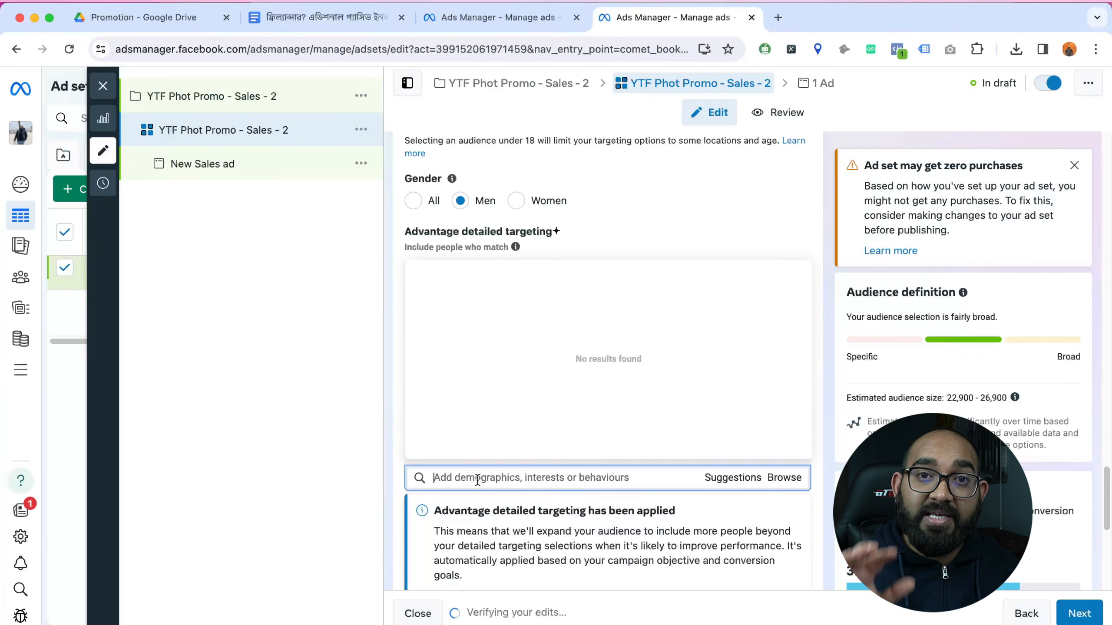
{"action": "type", "text": "wordpress"}
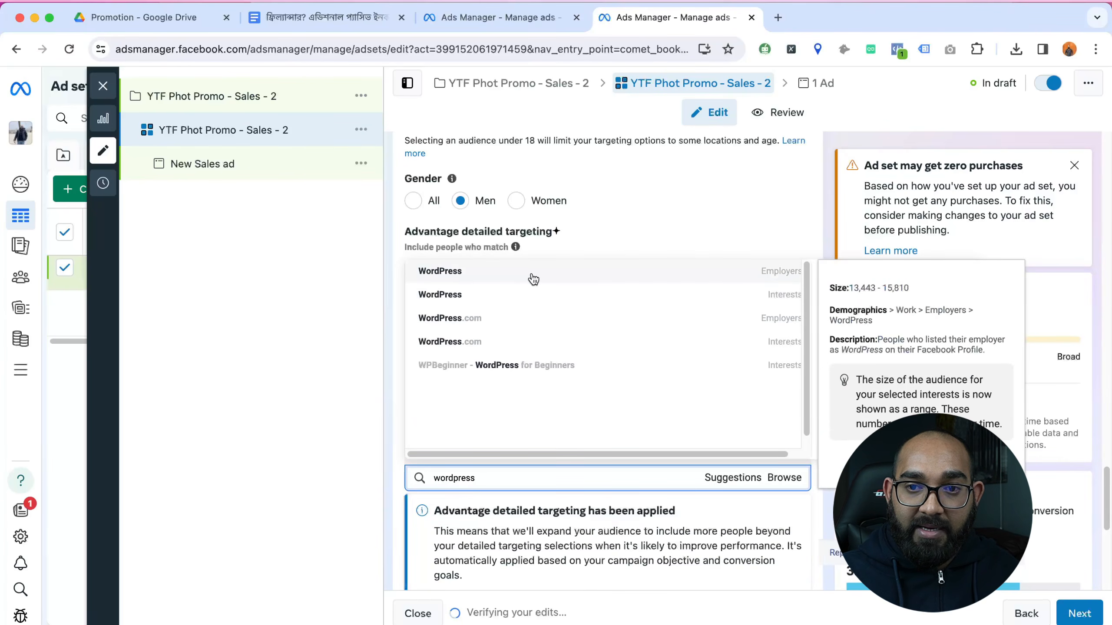
{"action": "left_click", "coordinate": [533, 279]}
{"action": "type", "text": "wo"}
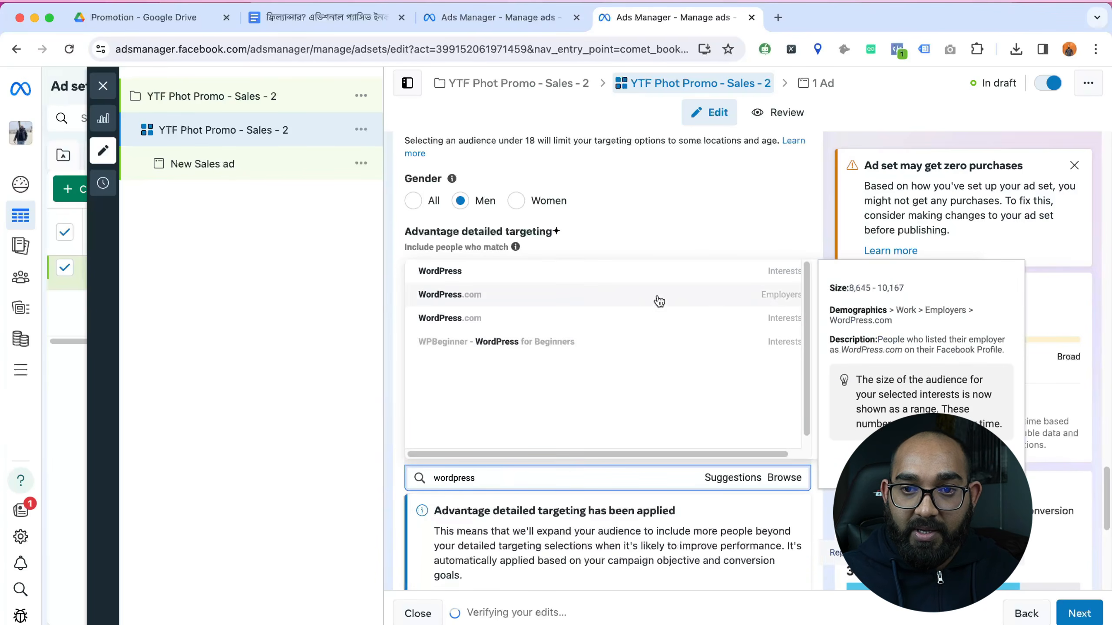
{"action": "left_click", "coordinate": [684, 303]}
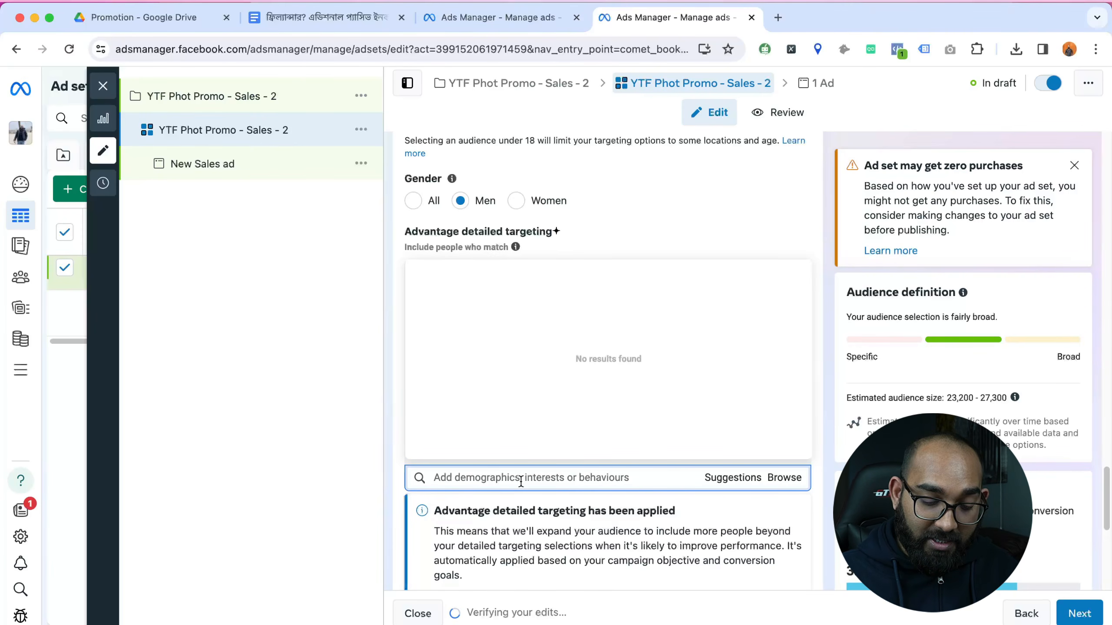
Step: Add the interests Payoneer and PayPal (banking) to the detailed targeting
{"action": "type", "text": "Payone"}
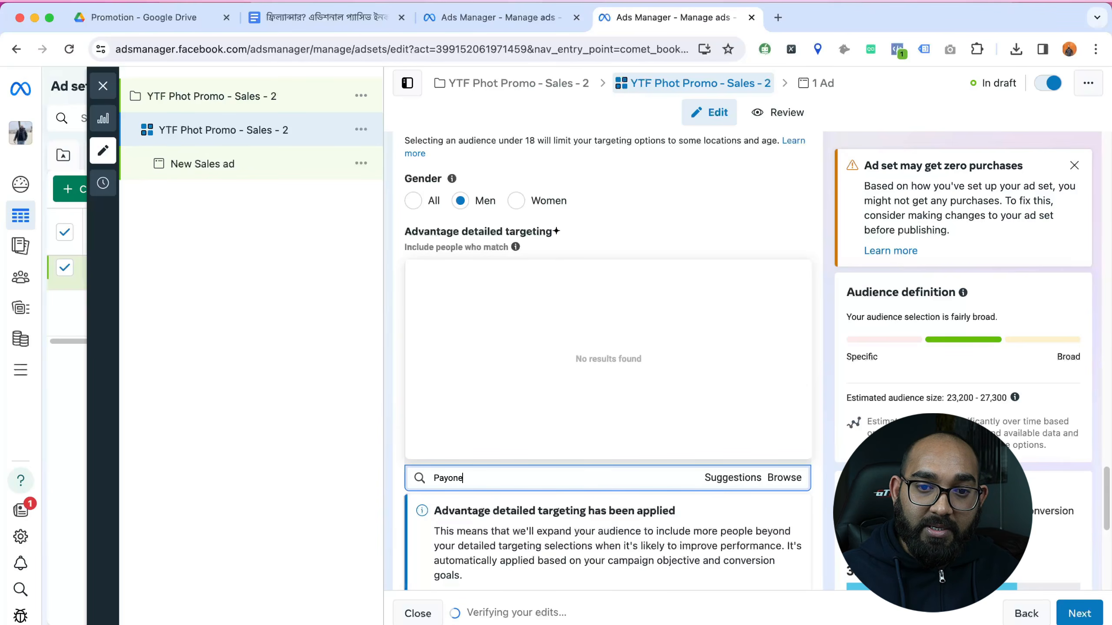
{"action": "type", "text": "er"}
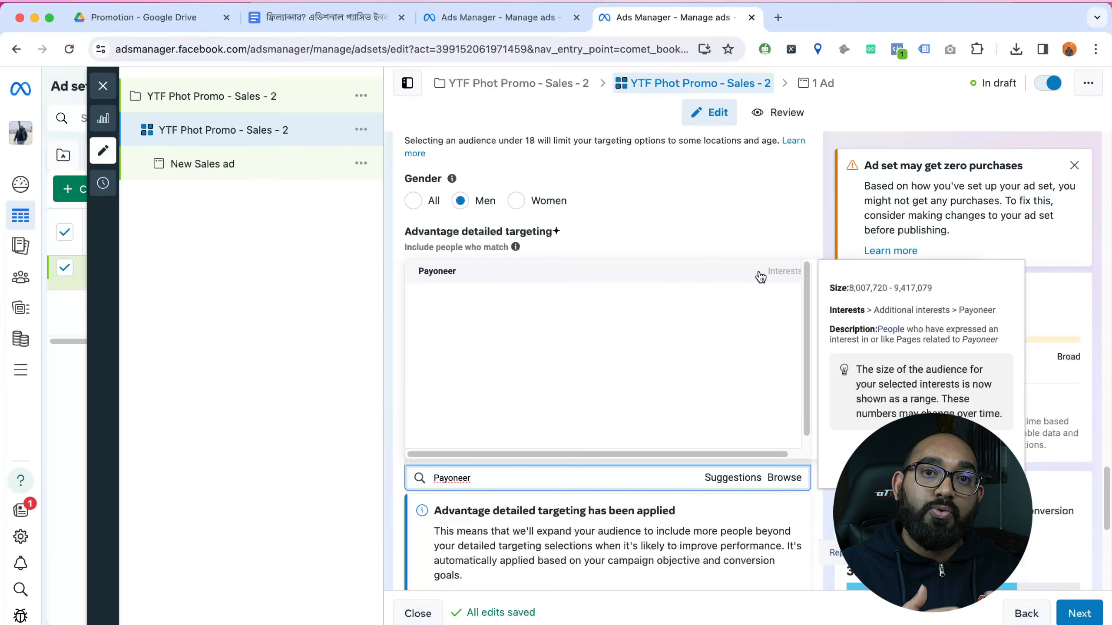
{"action": "left_click", "coordinate": [711, 275]}
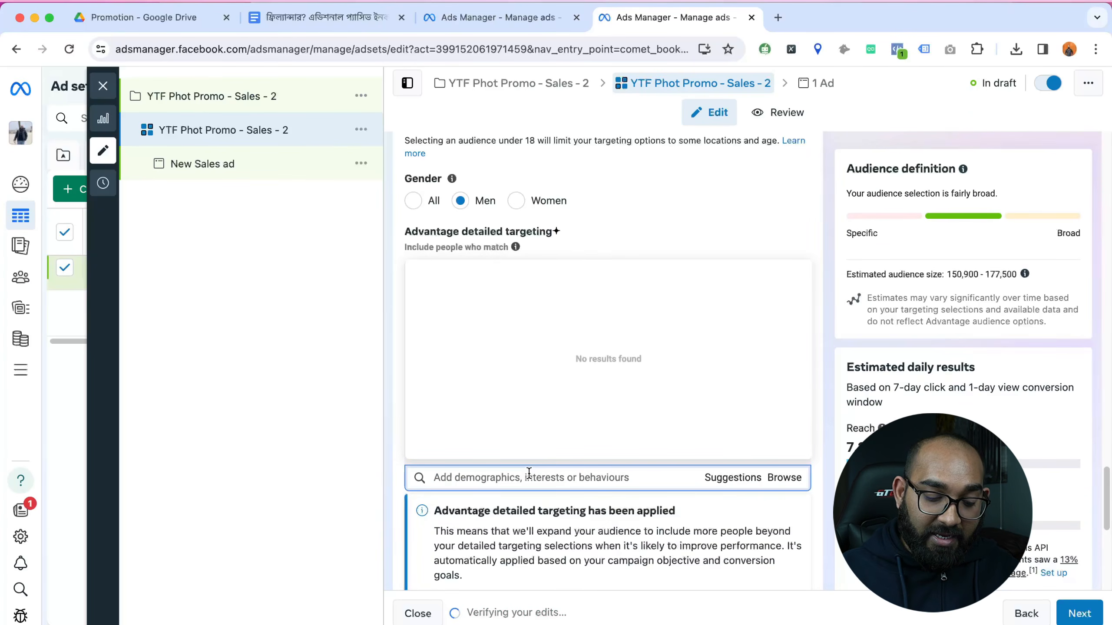
{"action": "type", "text": "Pay"}
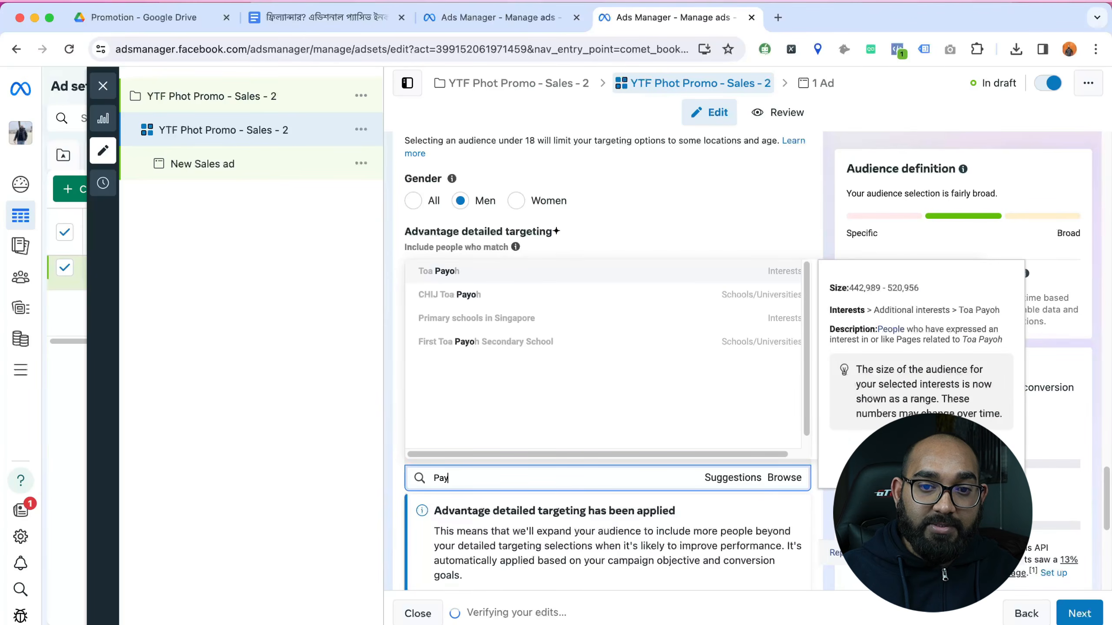
{"action": "type", "text": "pal"}
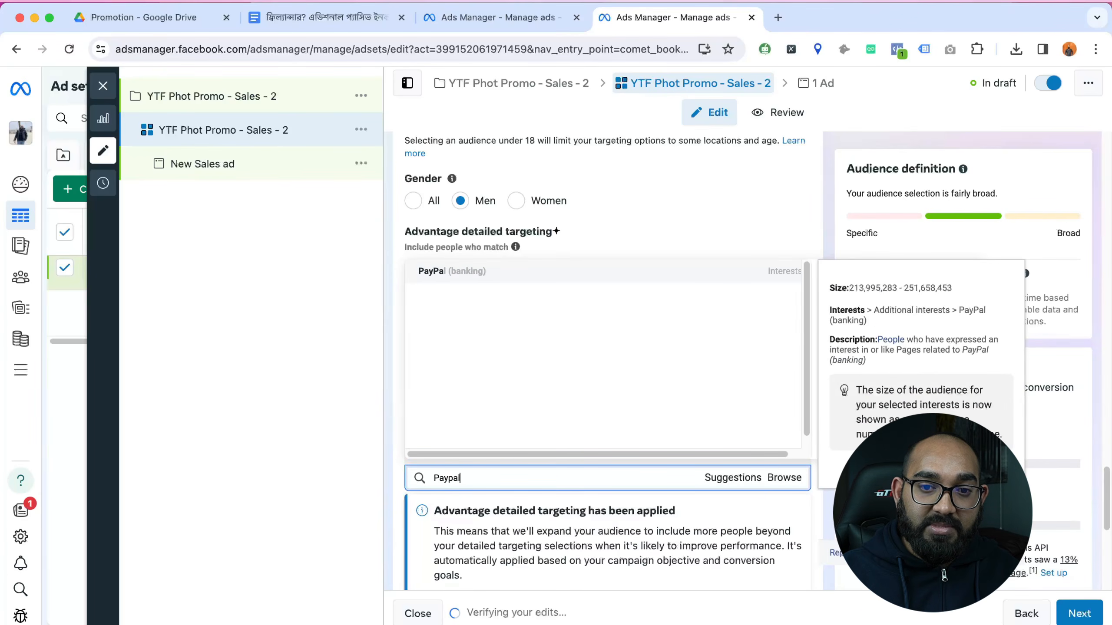
{"action": "left_click", "coordinate": [482, 282]}
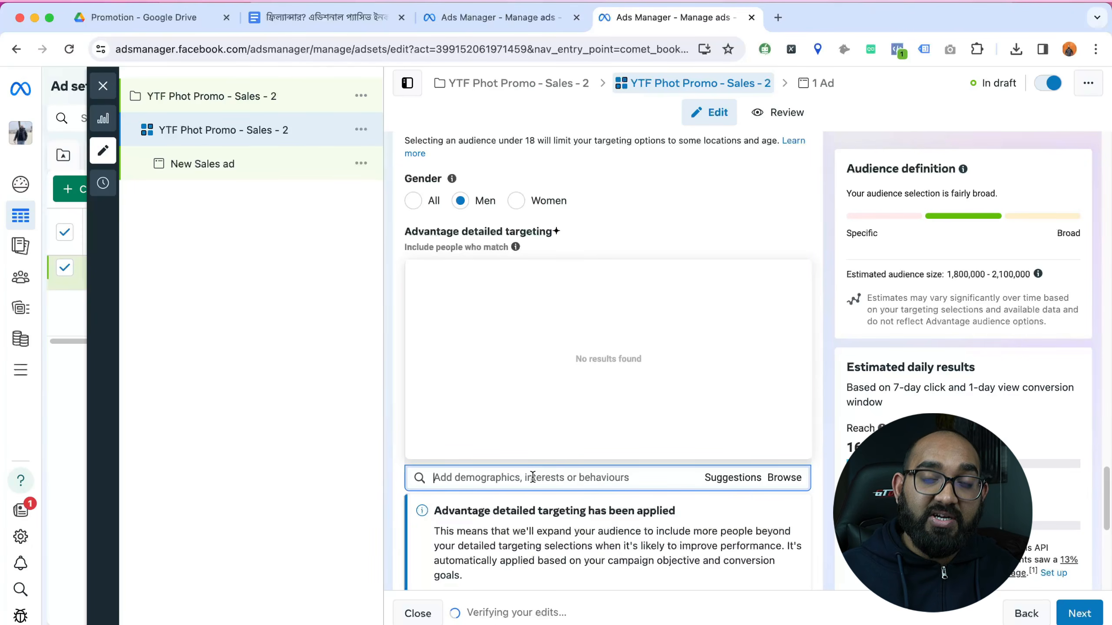
Step: Add the employer Video editing and the job title Video production to the detailed targeting
{"action": "type", "text": "video"}
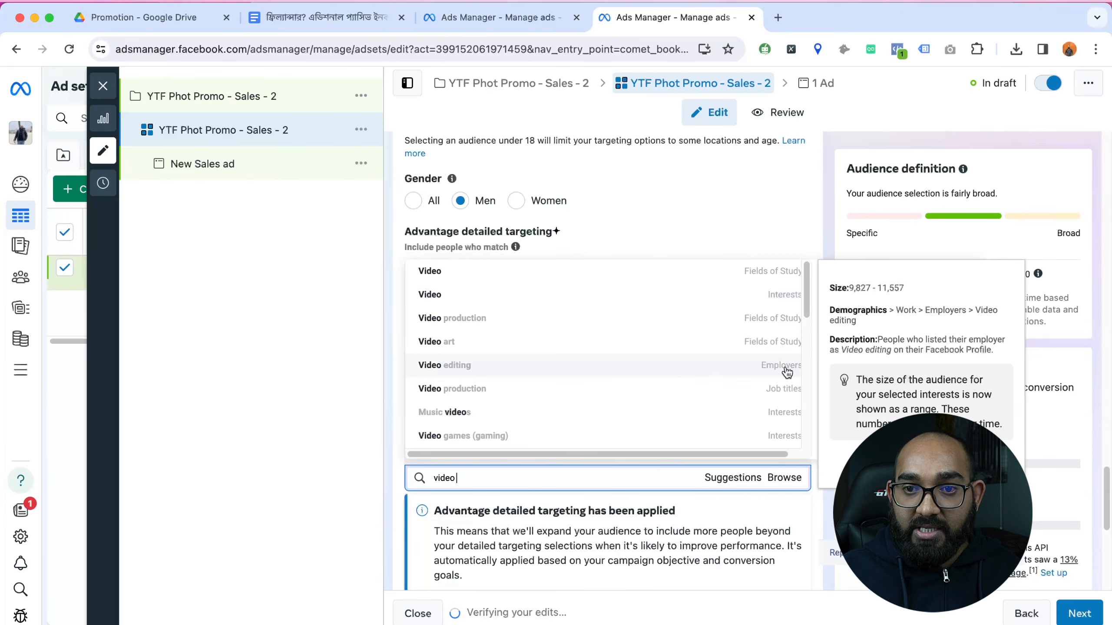
{"action": "key", "text": "BackSpace"}
{"action": "key", "text": "BackSpace"}
{"action": "key", "text": "BackSpace"}
{"action": "key", "text": "BackSpace"}
{"action": "key", "text": "BackSpace"}
{"action": "type", "text": "v"}
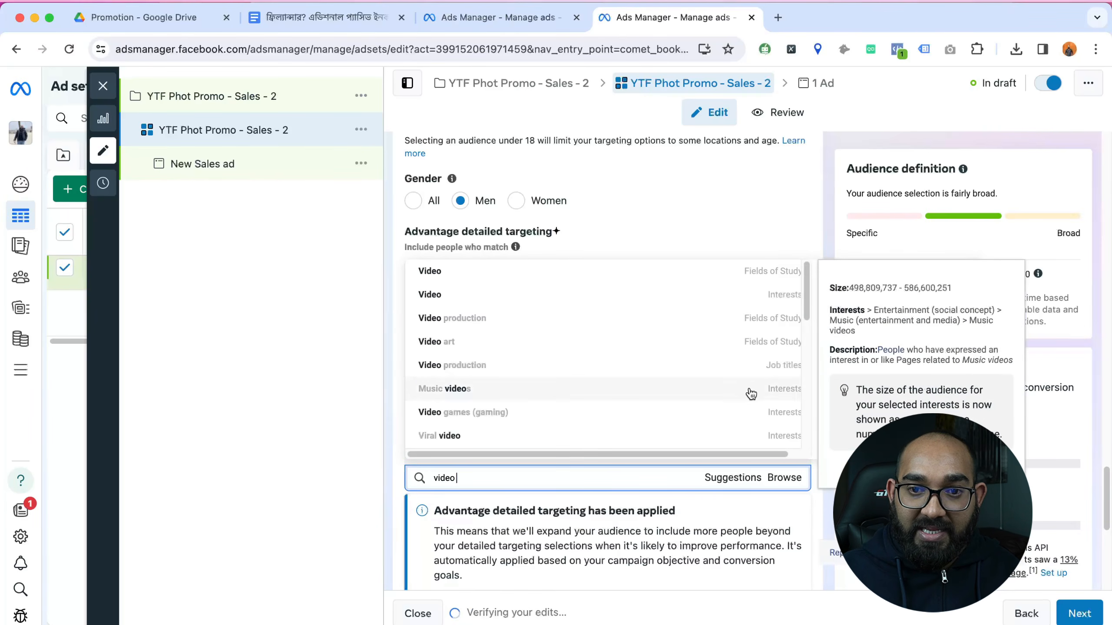
{"action": "left_click", "coordinate": [616, 368]}
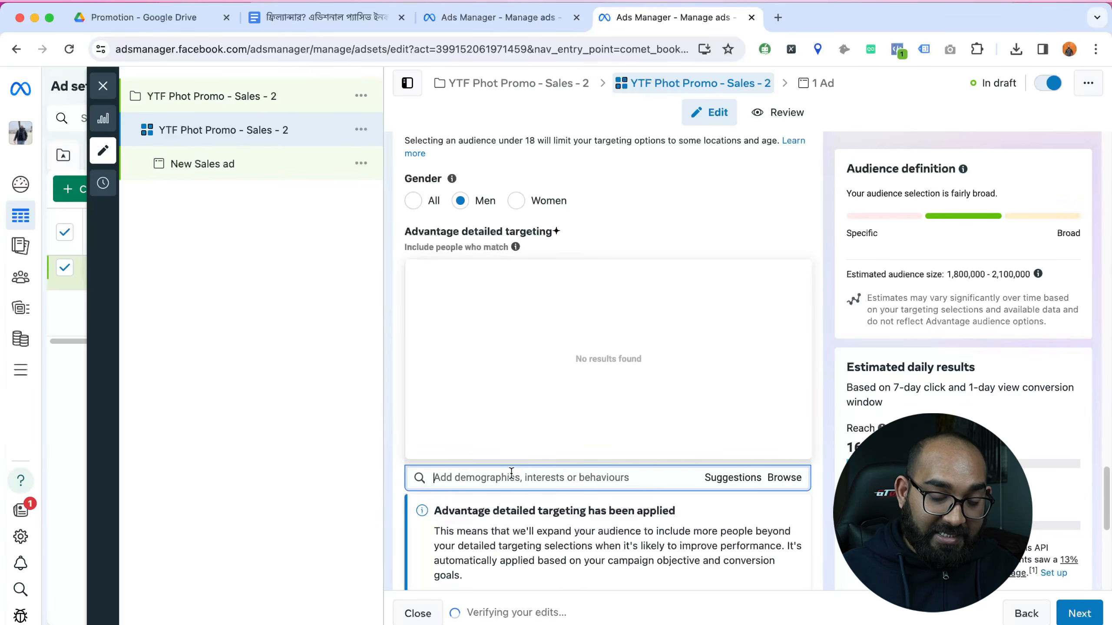
Step: Add the job titles Video game programmer and Videographer to the detailed targeting
{"action": "type", "text": "video"}
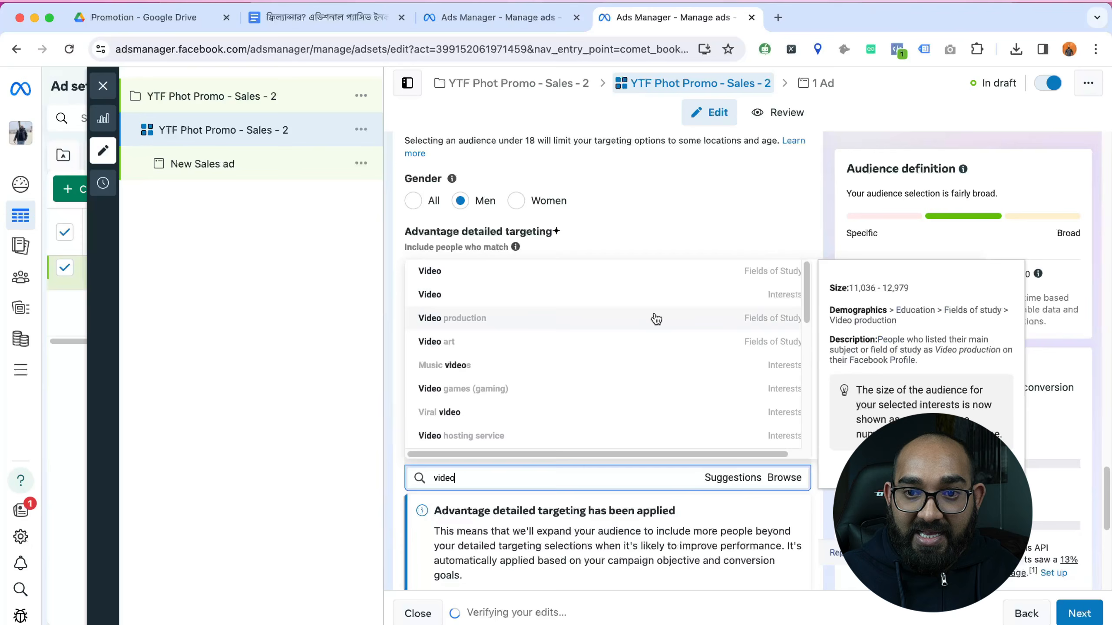
{"action": "scroll", "coordinate": [735, 377], "scroll_direction": "down", "scroll_amount": 10}
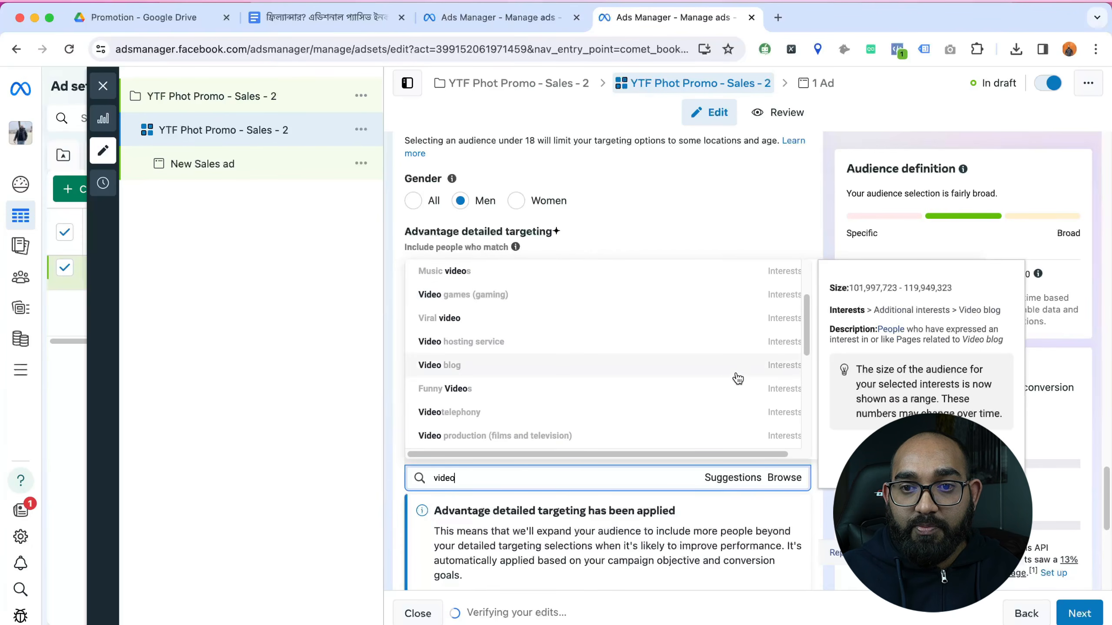
{"action": "scroll", "coordinate": [736, 385], "scroll_direction": "up", "scroll_amount": 5}
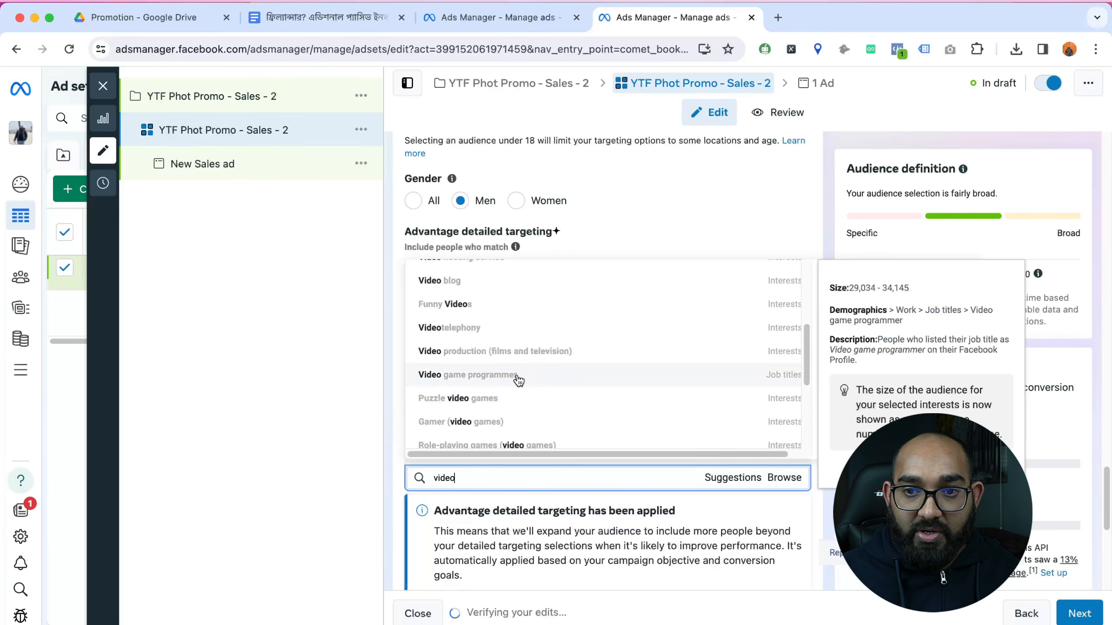
{"action": "left_click", "coordinate": [518, 379]}
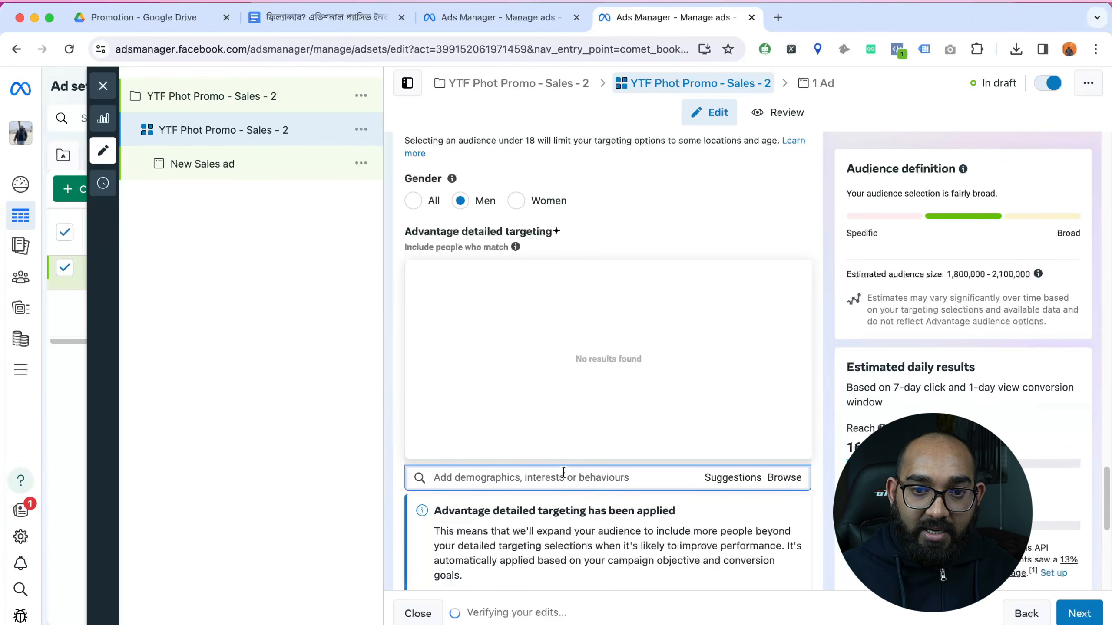
{"action": "type", "text": "video"}
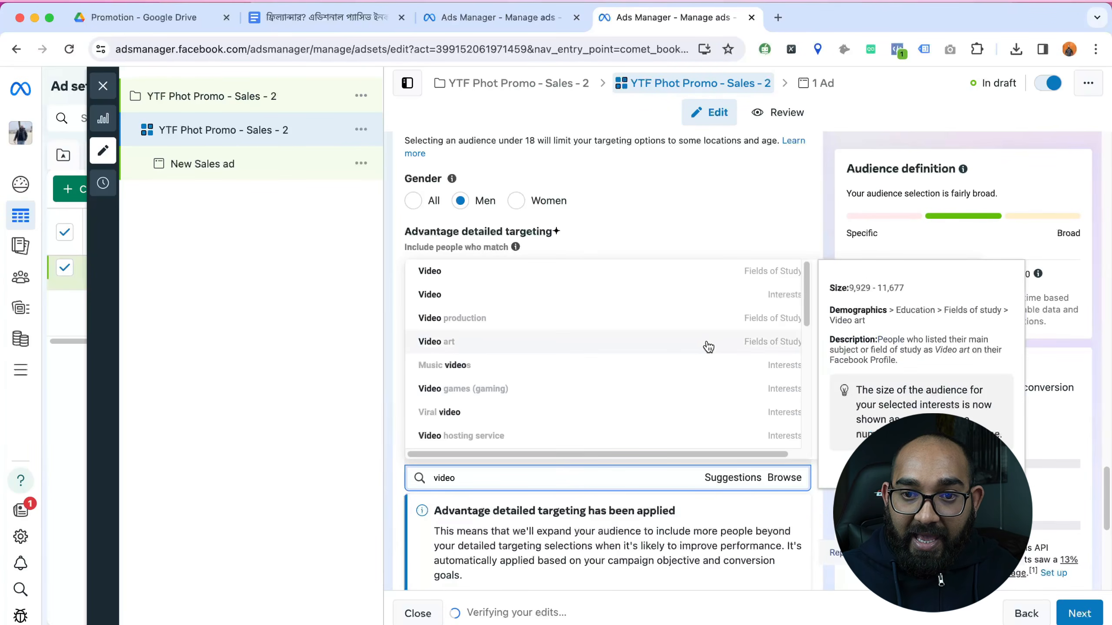
{"action": "scroll", "coordinate": [708, 345], "scroll_direction": "down", "scroll_amount": 5}
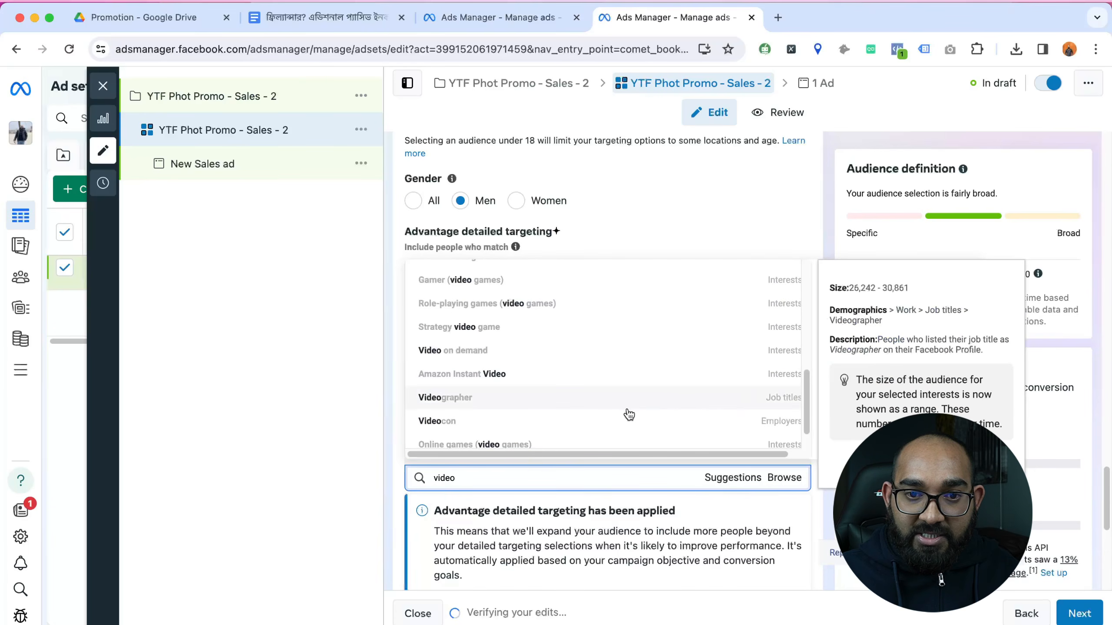
{"action": "left_click", "coordinate": [672, 407]}
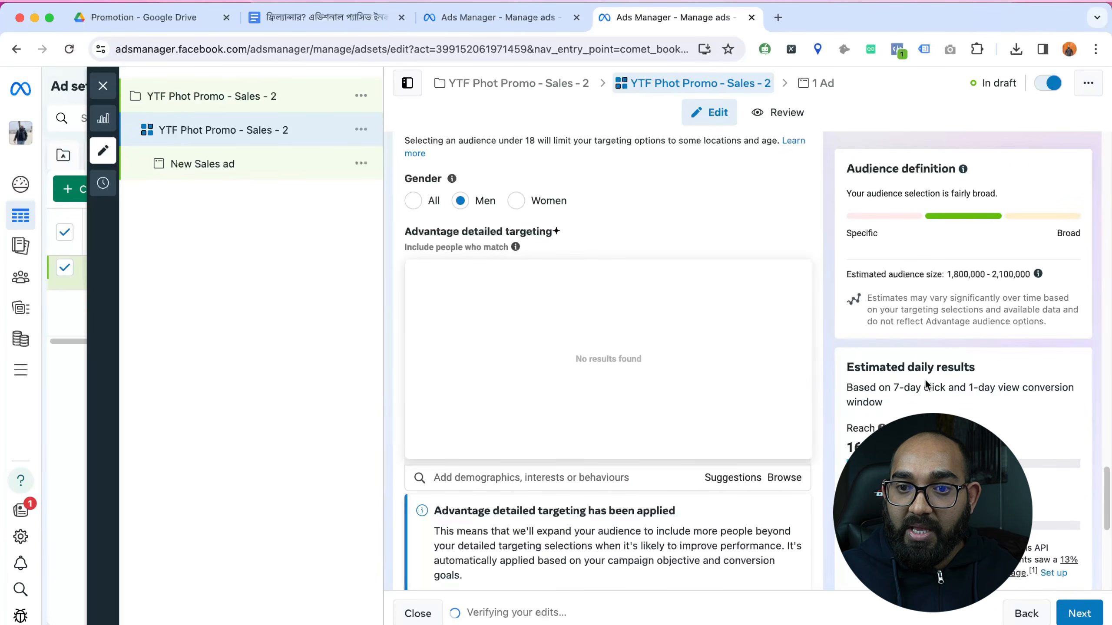
Step: Add Digital Marketing Strategist to the detailed targeting both as a job title and as an employer
{"action": "left_click", "coordinate": [549, 480]}
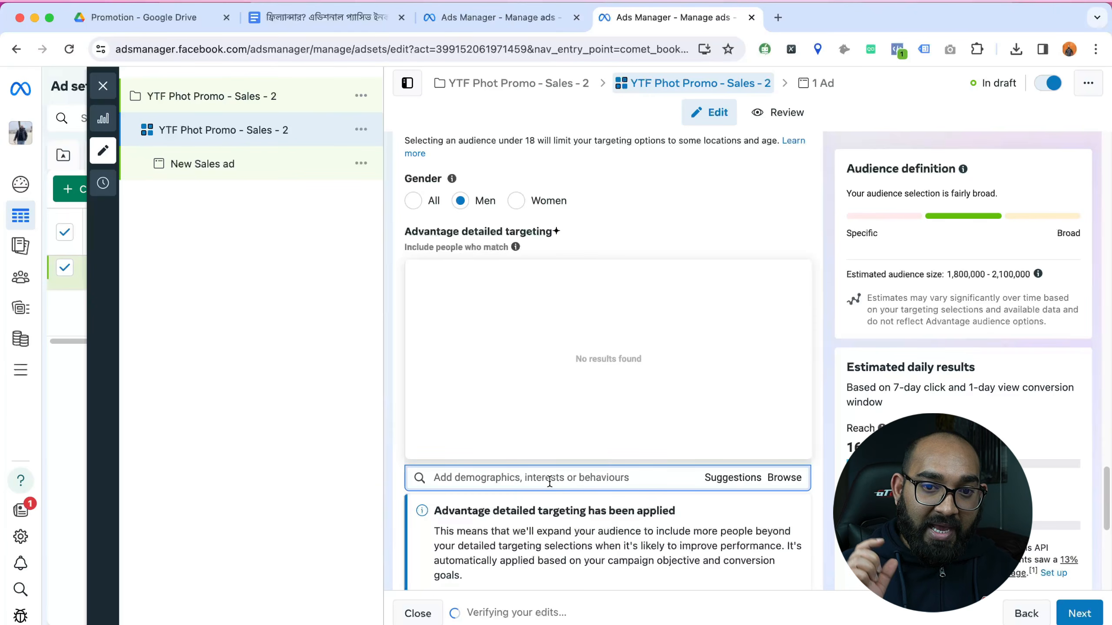
{"action": "type", "text": "digital market"}
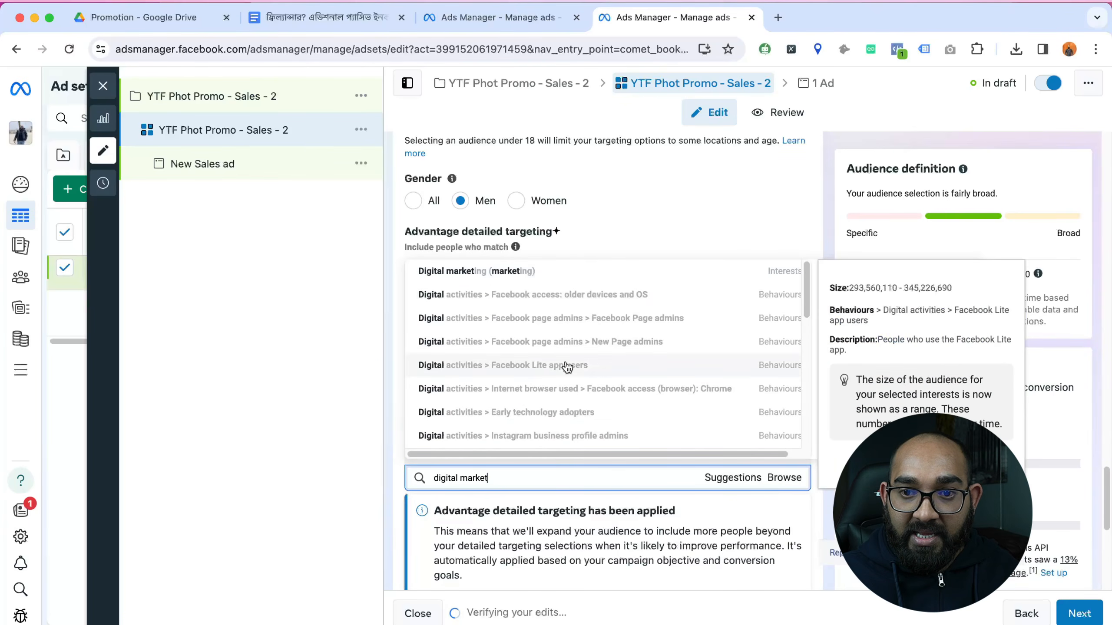
{"action": "scroll", "coordinate": [569, 372], "scroll_direction": "down", "scroll_amount": 5}
{"action": "scroll", "coordinate": [574, 376], "scroll_direction": "down", "scroll_amount": 1}
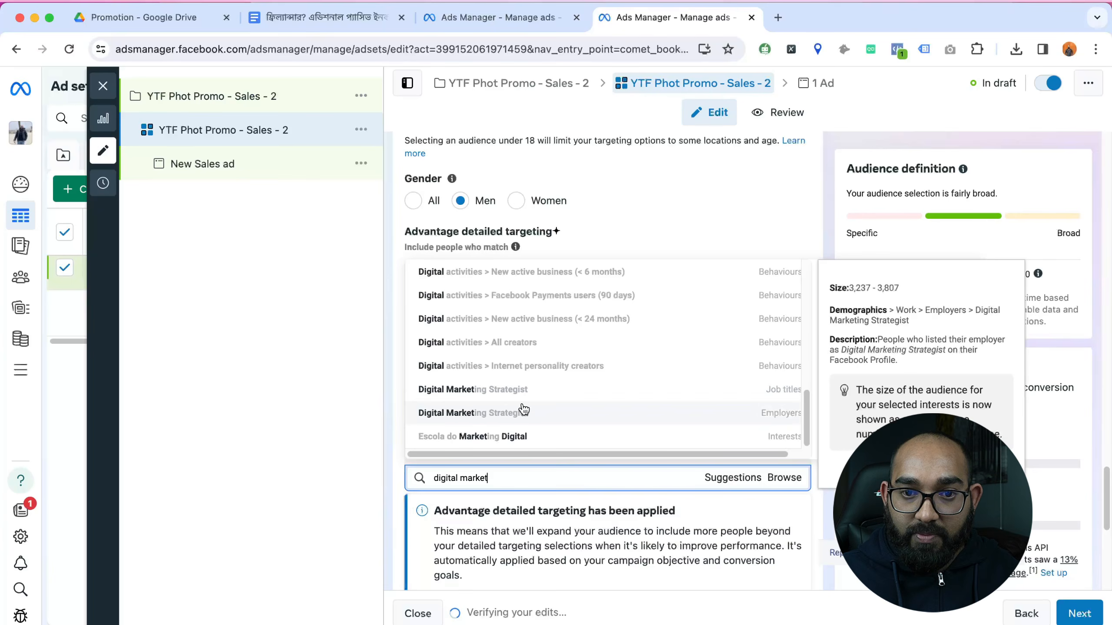
{"action": "left_click", "coordinate": [513, 392]}
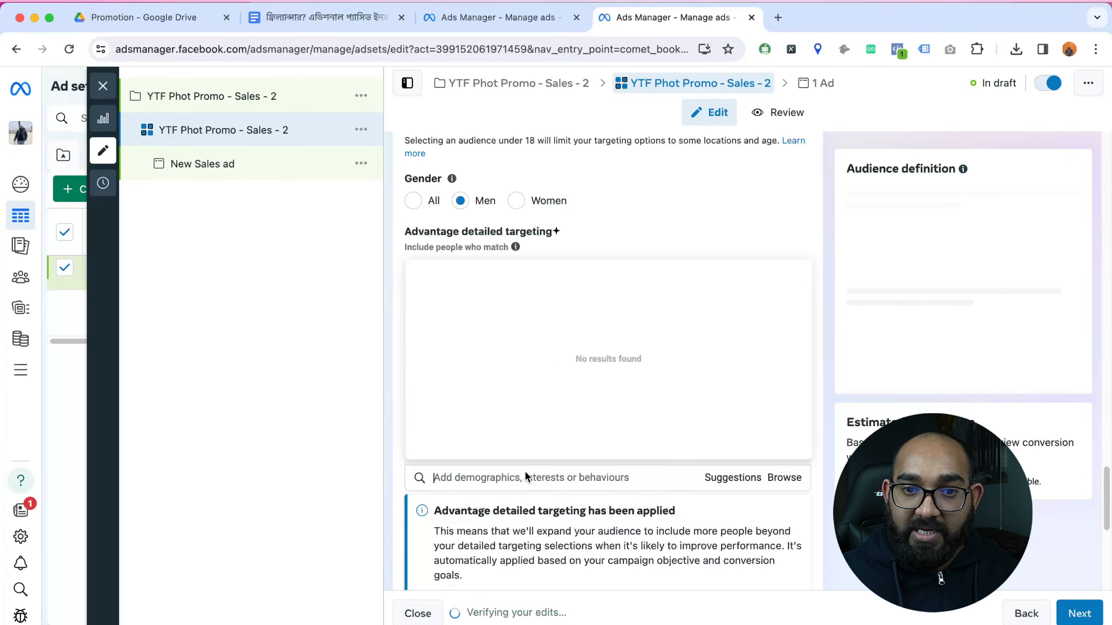
{"action": "type", "text": "digital marketing"}
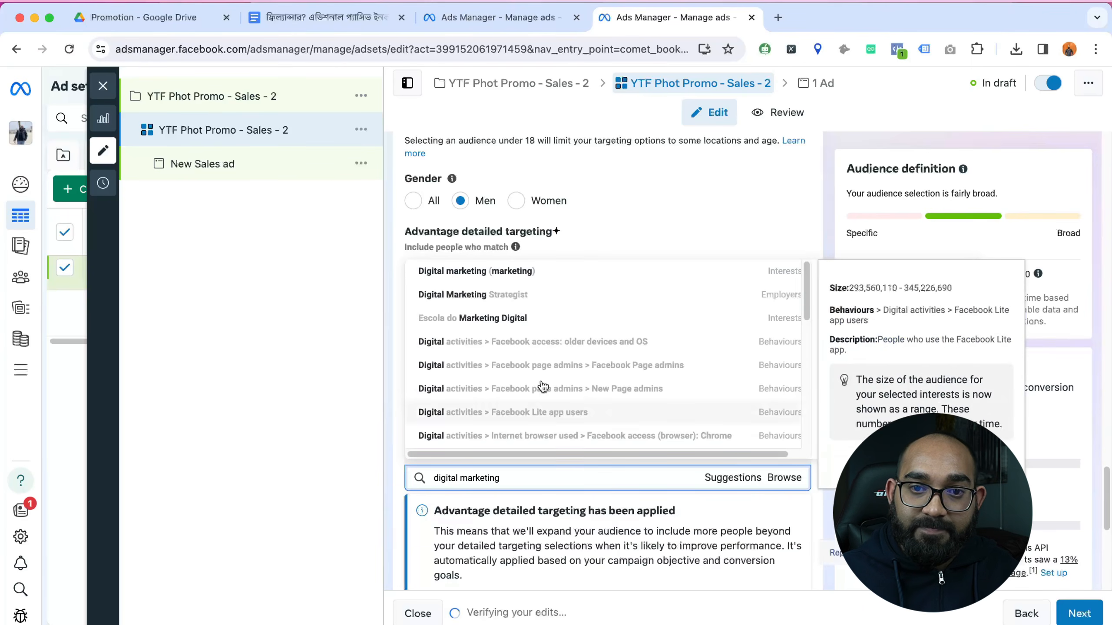
{"action": "left_click", "coordinate": [539, 302]}
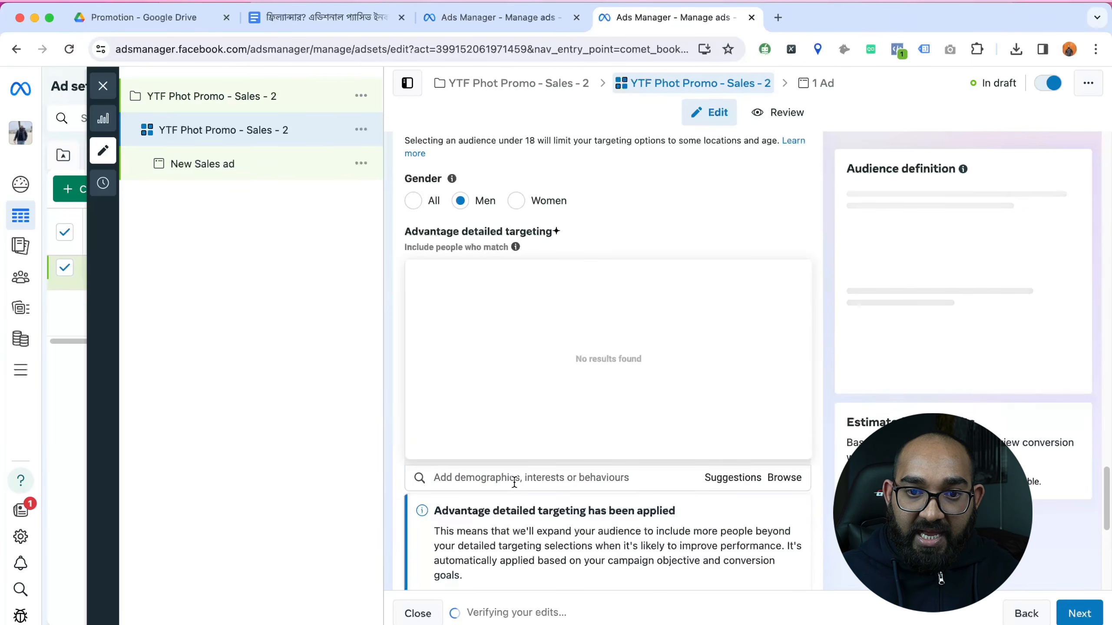
Step: Search the detailed targeting options for digital marketer and for freepik, clearing each search term
{"action": "type", "text": "digital marketer"}
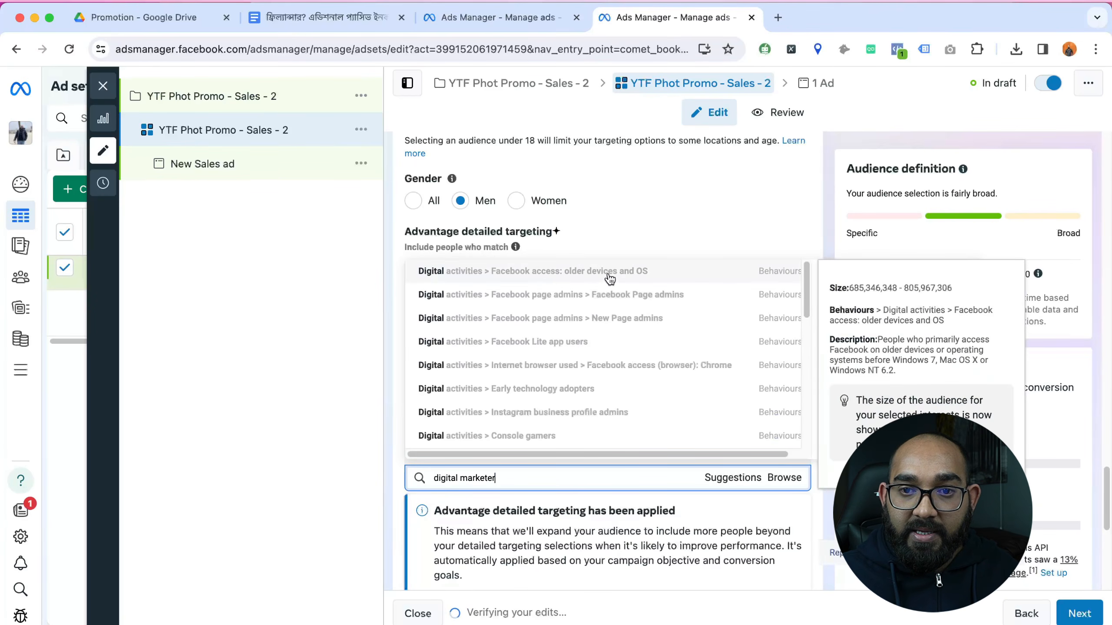
{"action": "triple_click", "coordinate": [480, 473]}
{"action": "key", "text": "BackSpace"}
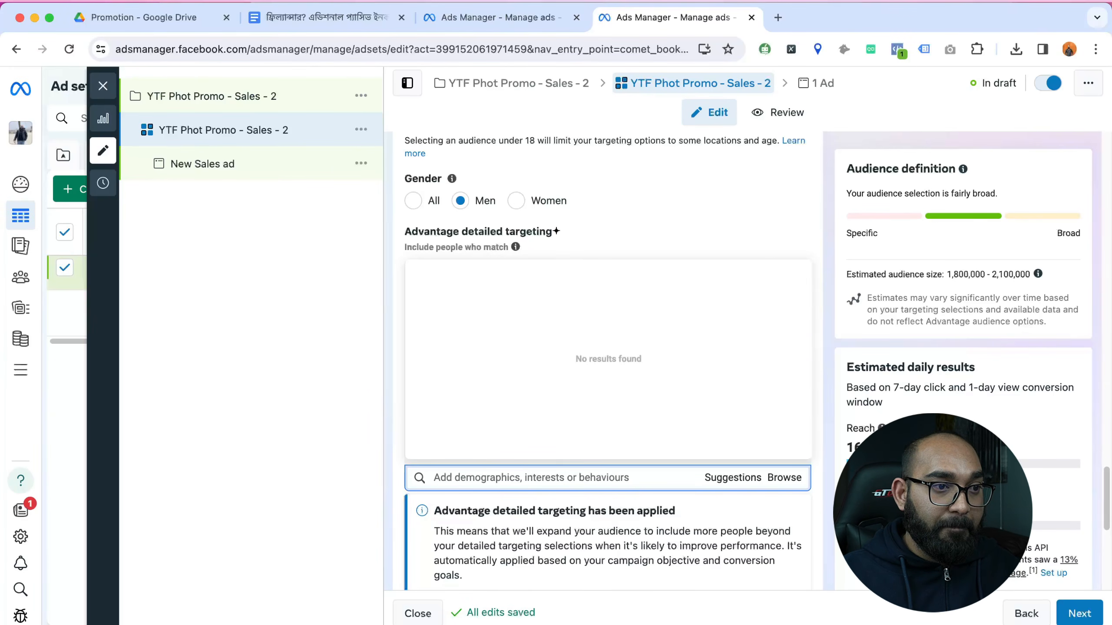
{"action": "type", "text": "fi"}
{"action": "type", "text": "eet"}
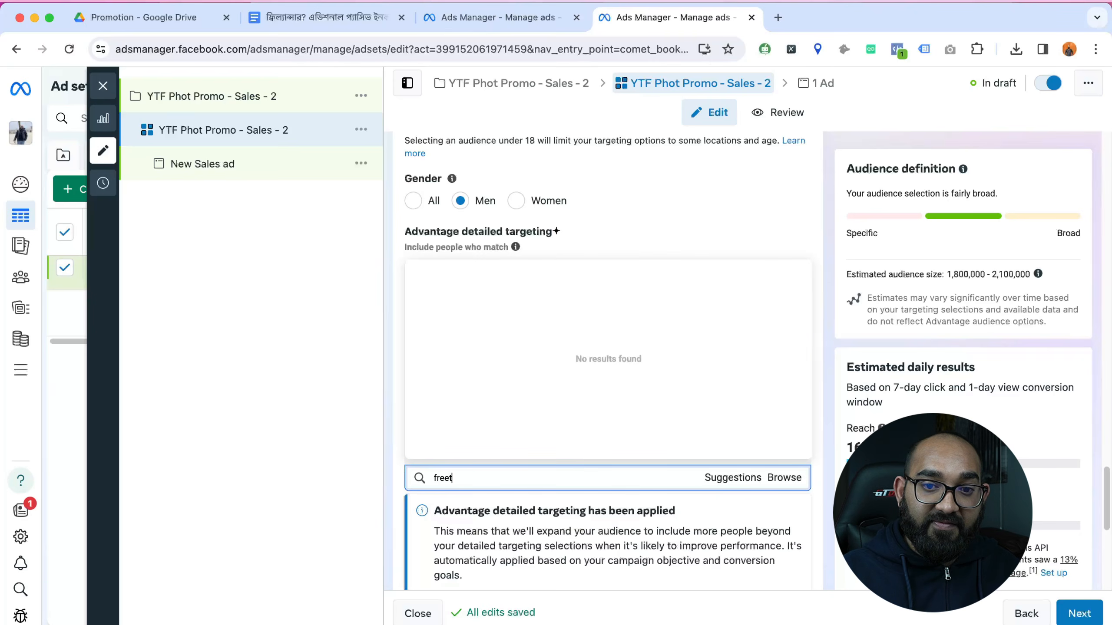
{"action": "type", "text": "f"}
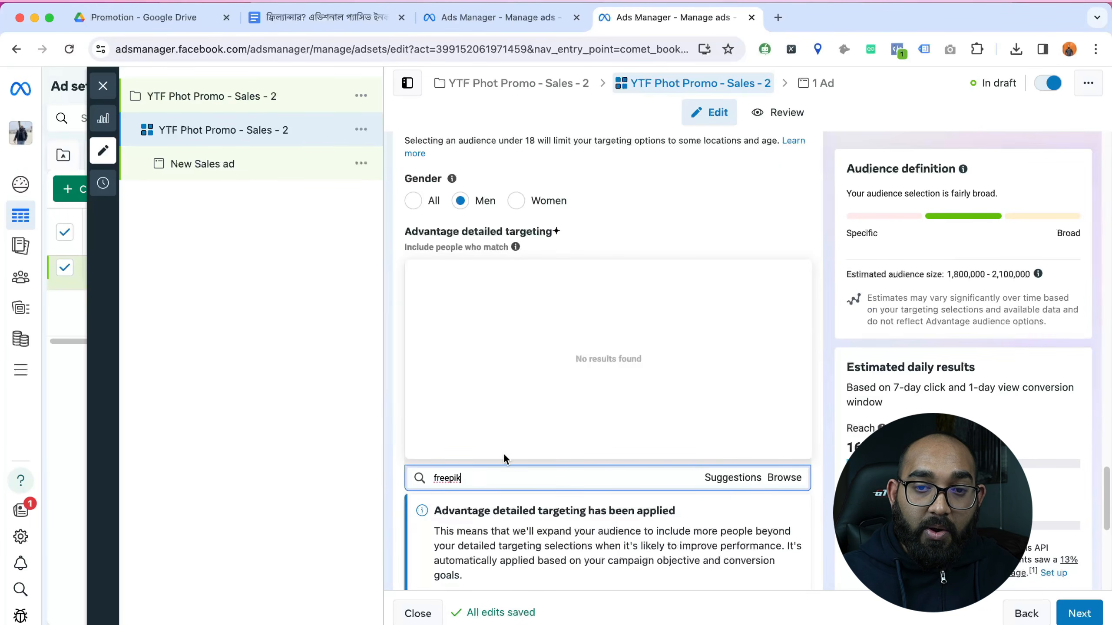
{"action": "key", "text": "super+a"}
{"action": "key", "text": "BackSpace"}
Step: Add the employers Adobe and Adobe Photoshop to the detailed targeting, and look through the other Adobe options
{"action": "type", "text": "a"}
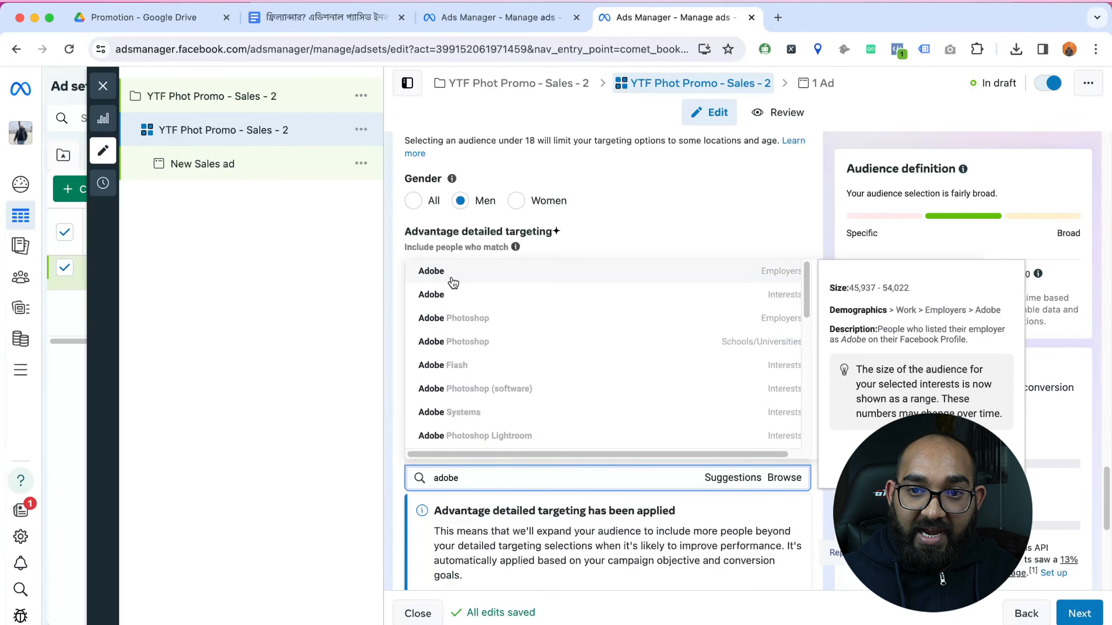
{"action": "mouse_move", "coordinate": [761, 270]}
{"action": "key", "text": "super+a"}
{"action": "key", "text": "BackSpace"}
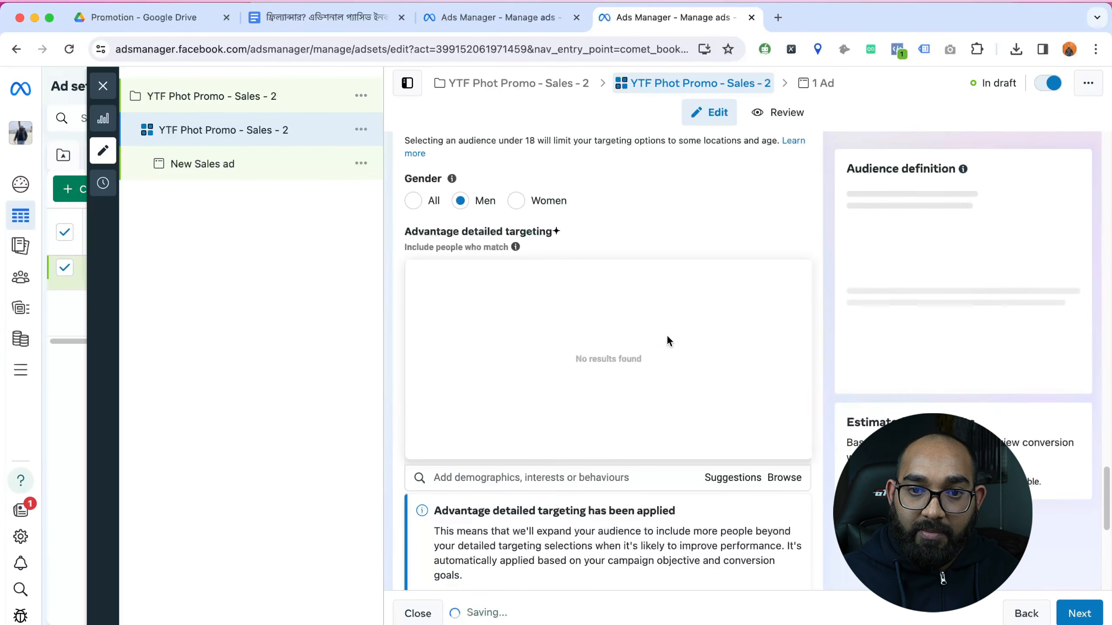
{"action": "type", "text": "adobe"}
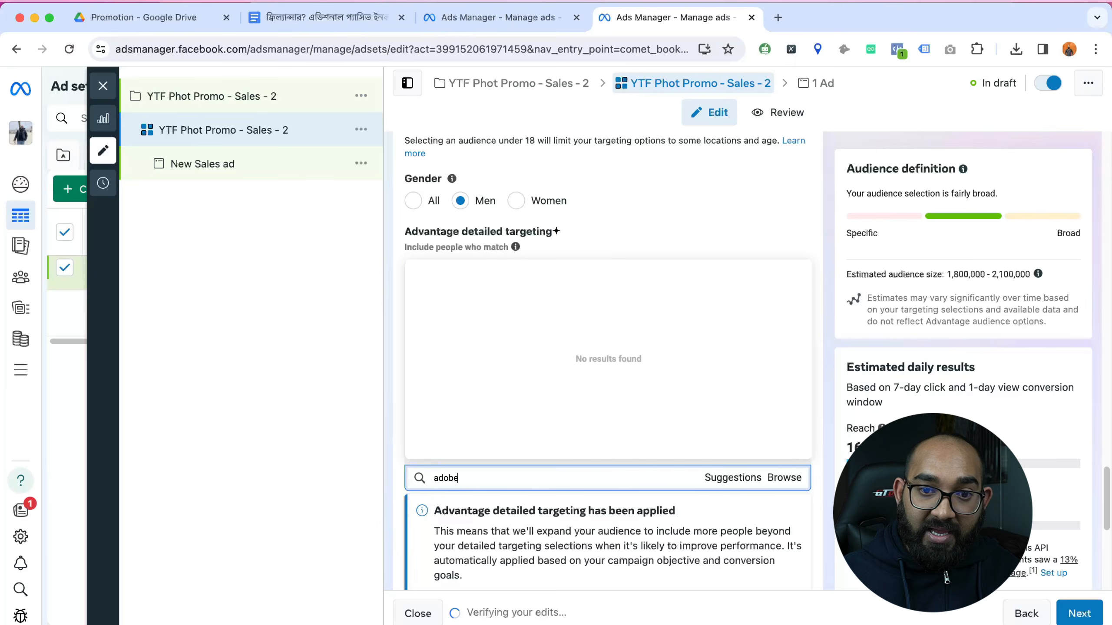
{"action": "mouse_move", "coordinate": [486, 303]}
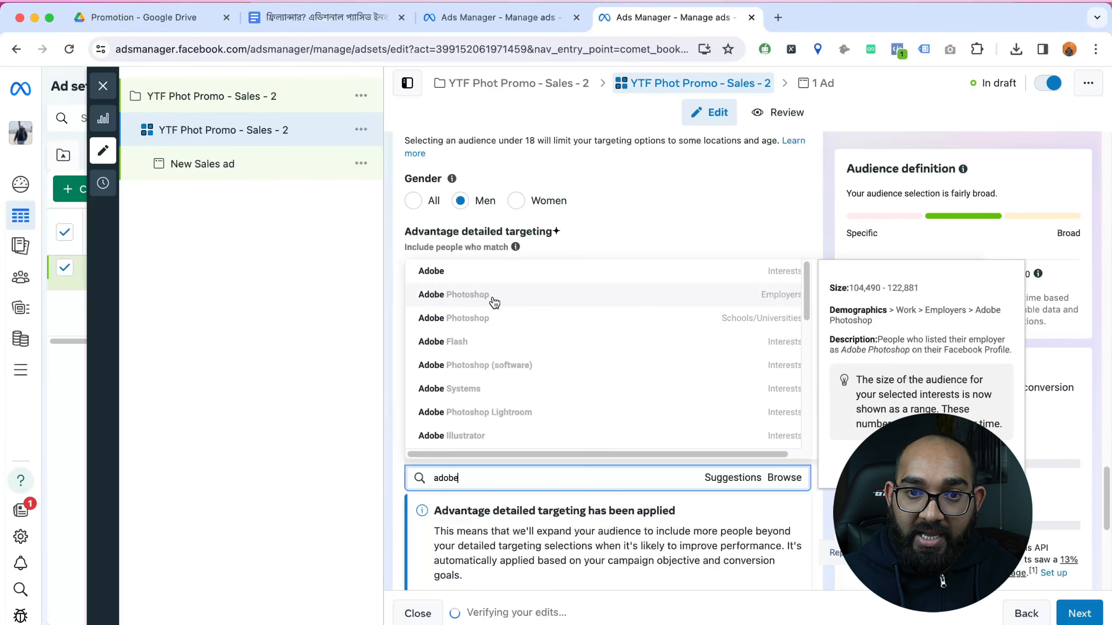
{"action": "key", "text": "super+a"}
{"action": "key", "text": "BackSpace"}
{"action": "type", "text": "ad"}
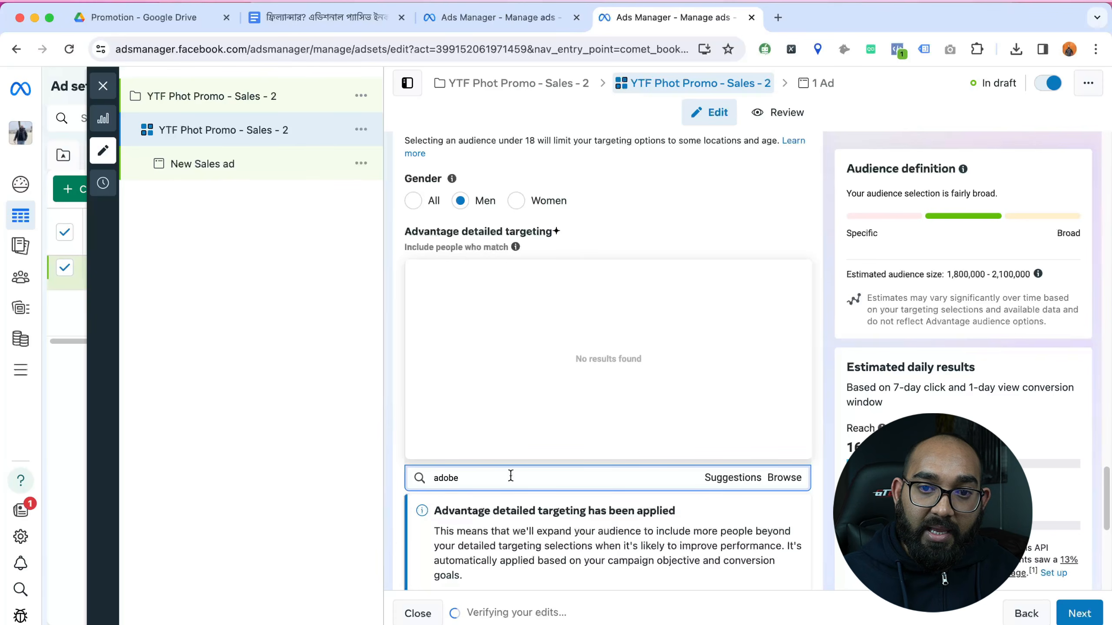
{"action": "mouse_move", "coordinate": [649, 376]}
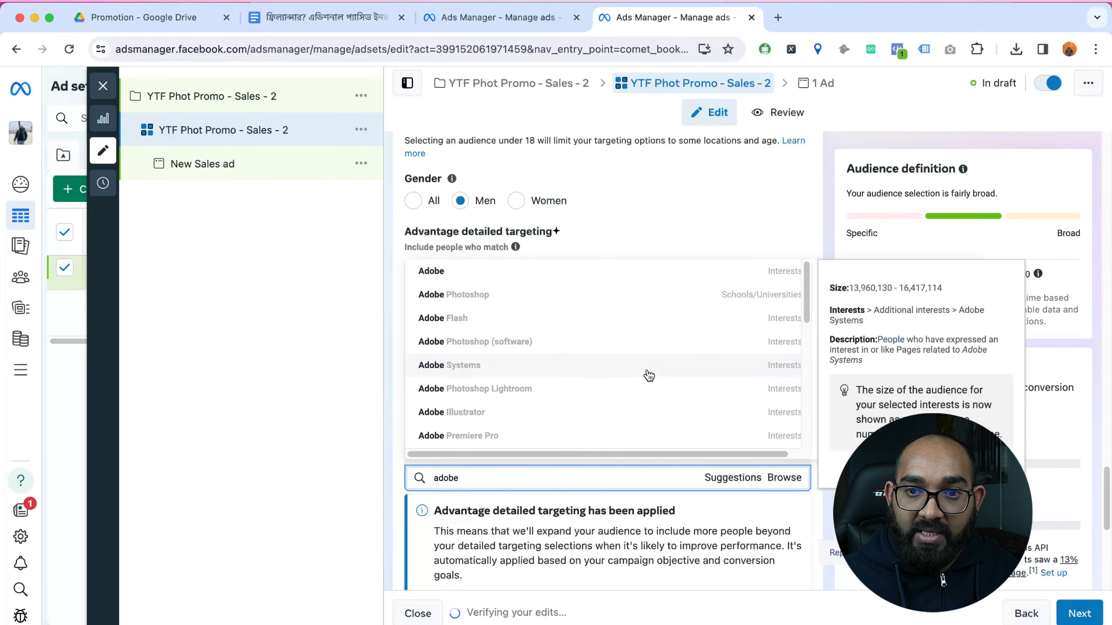
{"action": "scroll", "coordinate": [648, 376], "scroll_direction": "down", "scroll_amount": 5}
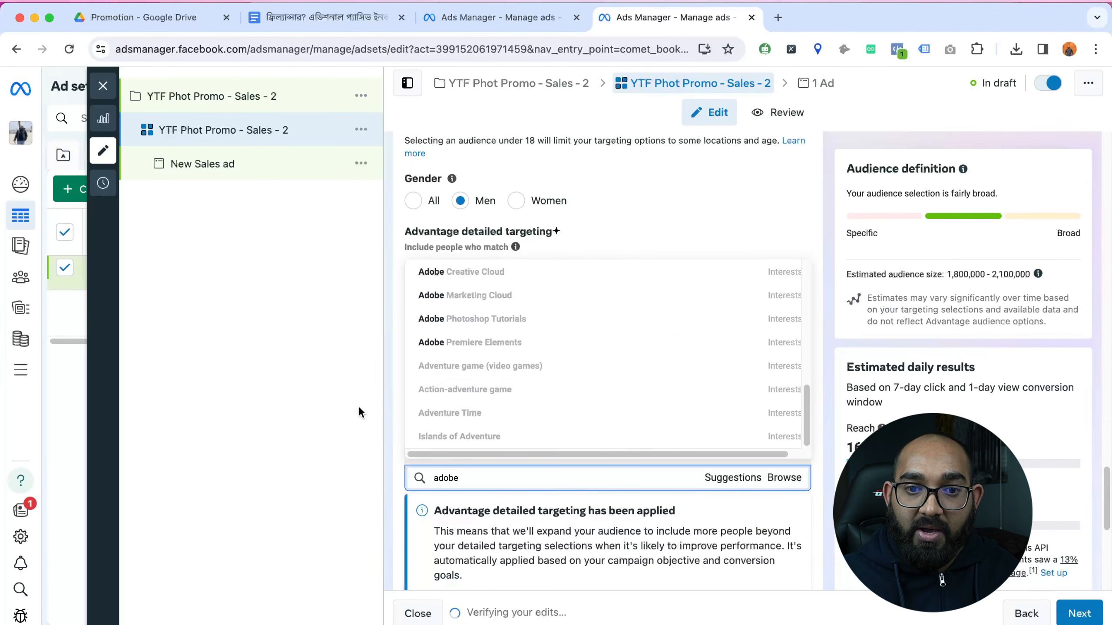
Step: Clear the adobe search and add Shopify to the detailed targeting as an employer
{"action": "key", "text": "super+a"}
{"action": "key", "text": "BackSpace"}
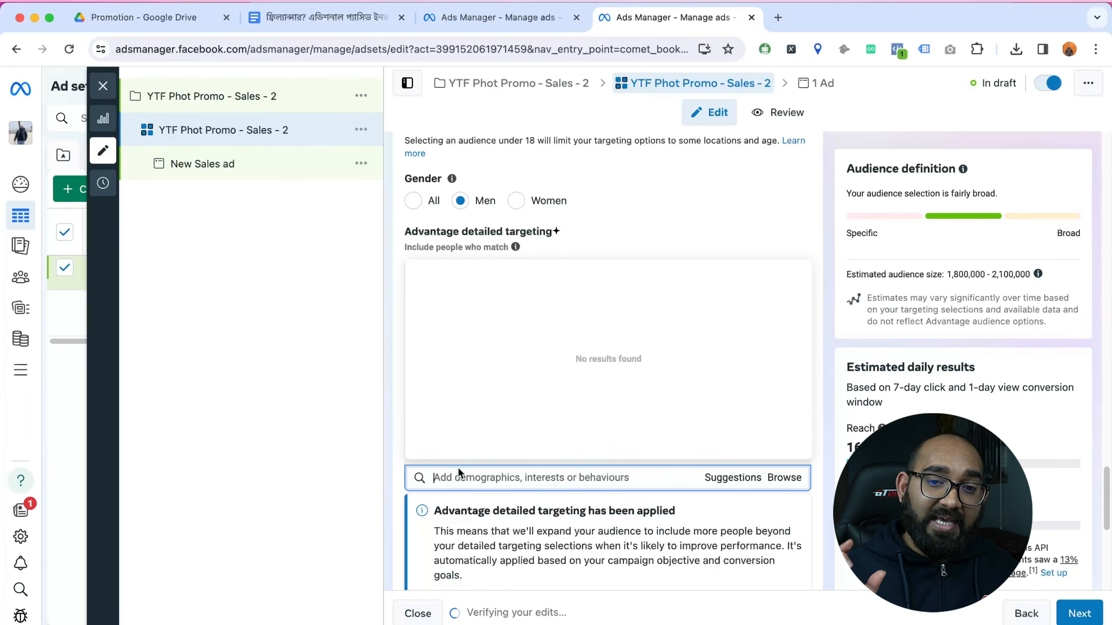
{"action": "type", "text": "sho"}
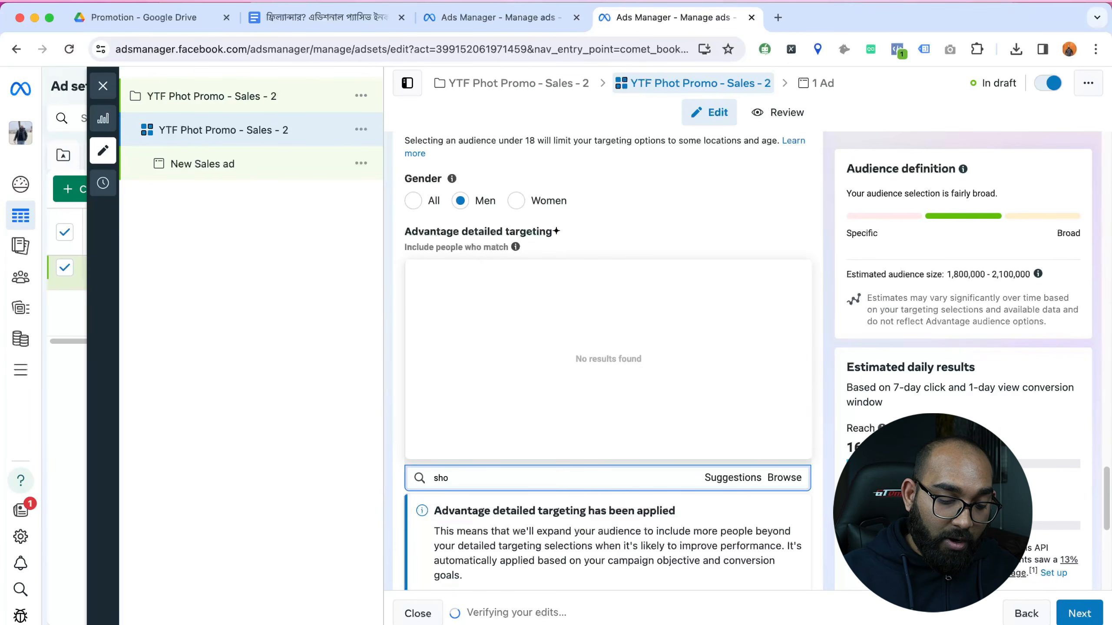
{"action": "type", "text": "pify"}
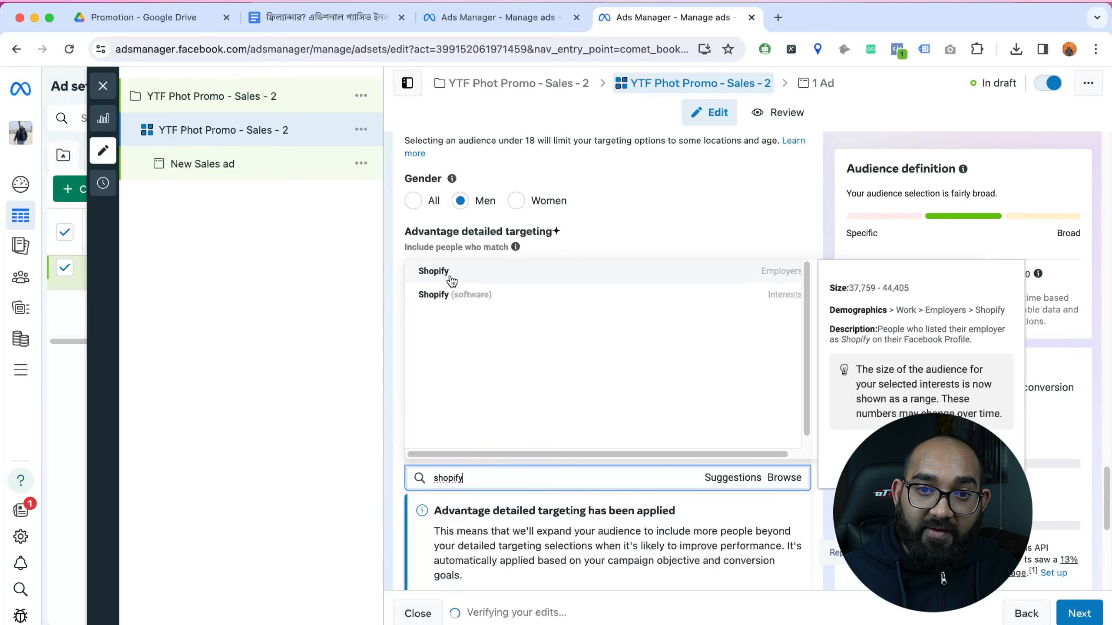
{"action": "key", "text": "super+a"}
{"action": "key", "text": "BackSpace"}
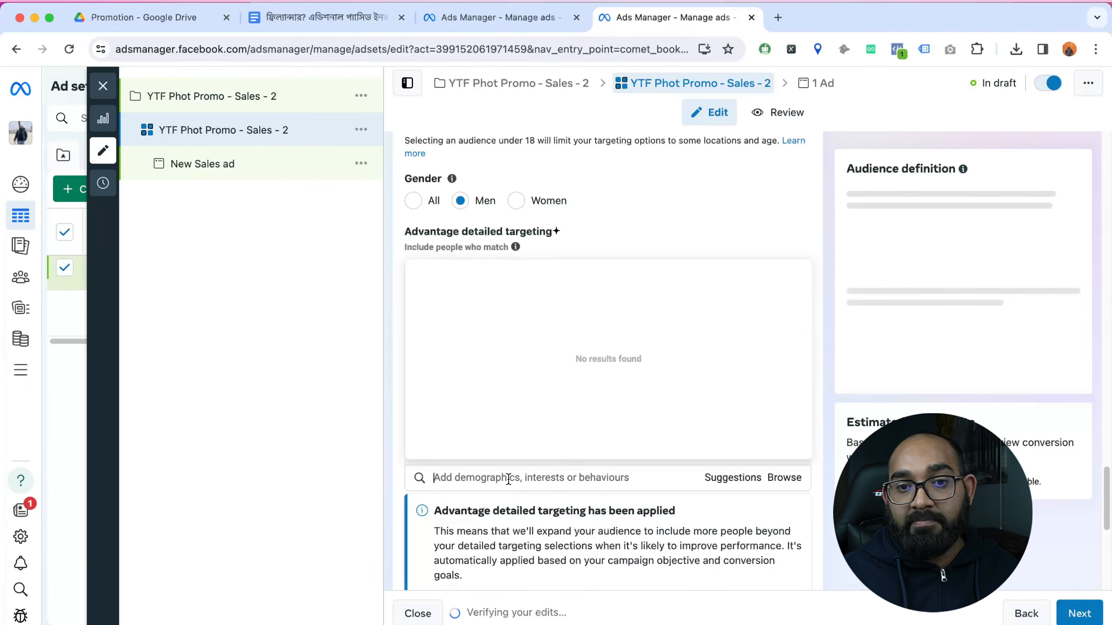
Step: Try adding the Shopify (software) interest to the detailed targeting, check the selections, and remove that interest
{"action": "left_click", "coordinate": [508, 479]}
{"action": "type", "text": "shopify"}
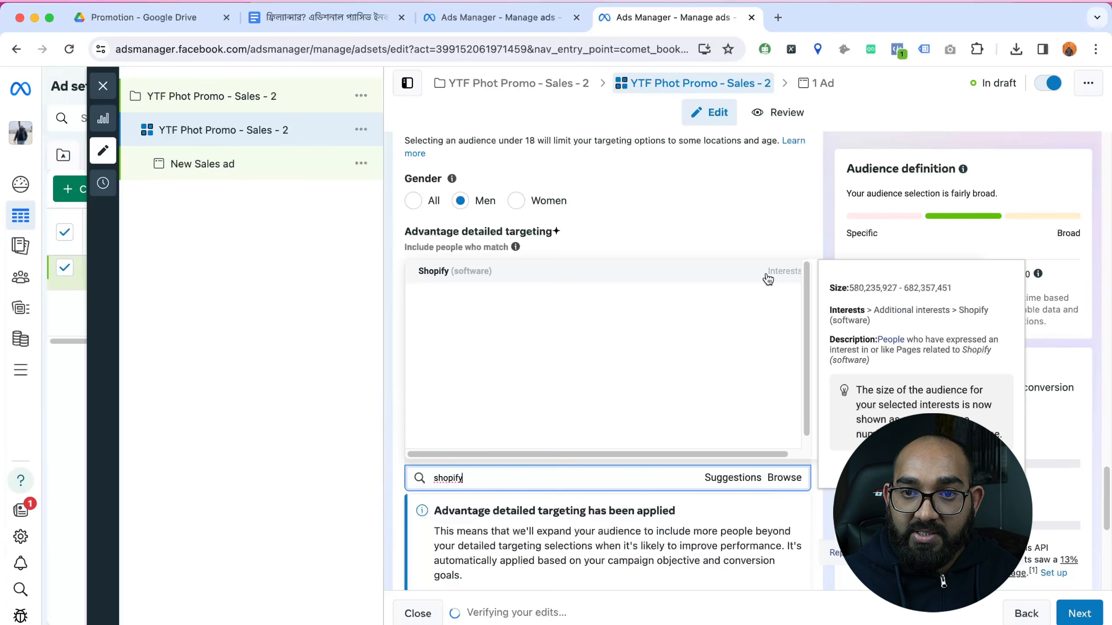
{"action": "left_click", "coordinate": [768, 279]}
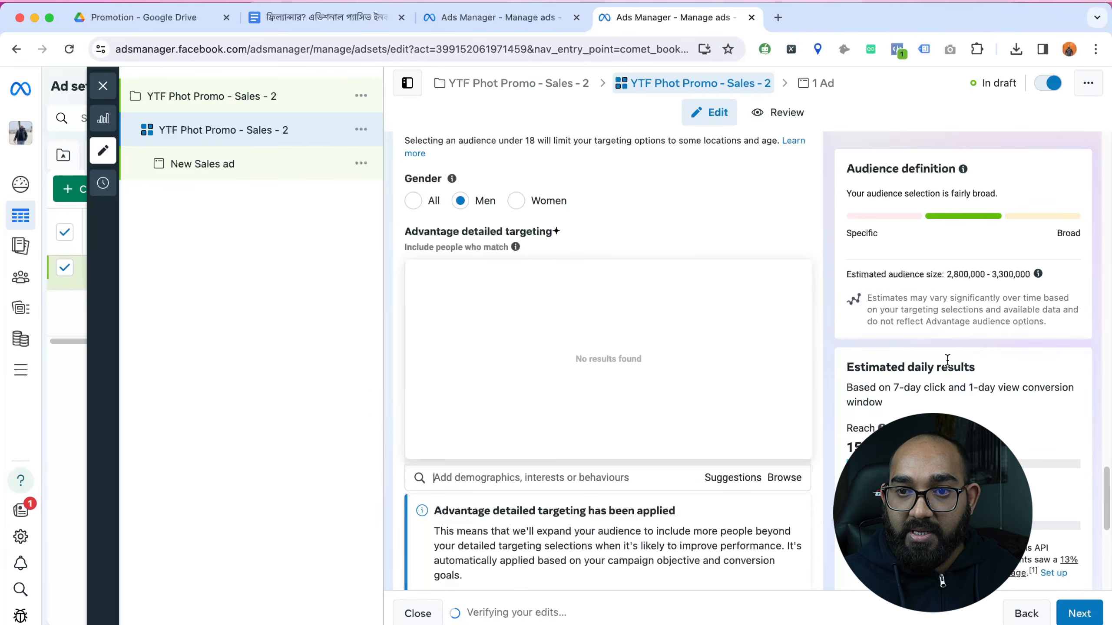
{"action": "left_click", "coordinate": [285, 405]}
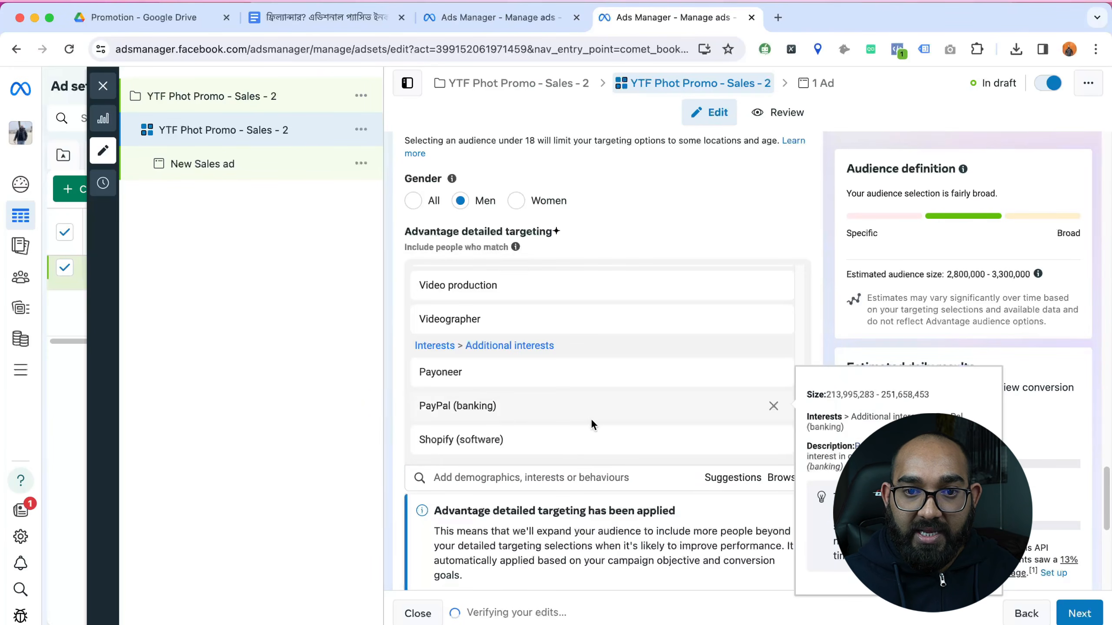
{"action": "scroll", "coordinate": [591, 419], "scroll_direction": "down", "scroll_amount": 5}
{"action": "scroll", "coordinate": [568, 405], "scroll_direction": "up", "scroll_amount": 4}
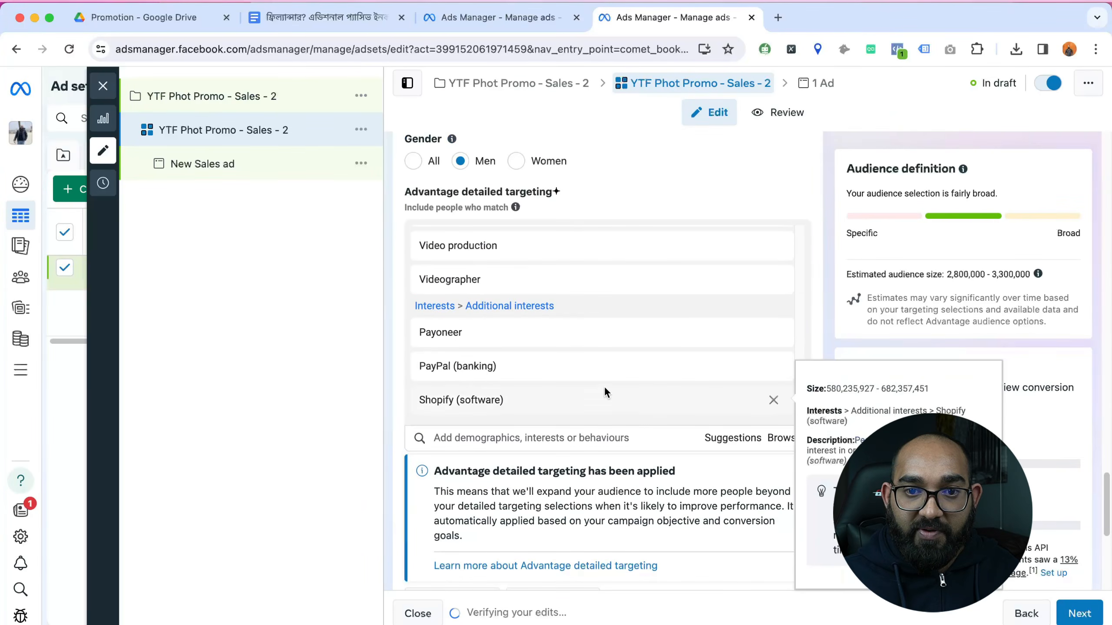
{"action": "left_click", "coordinate": [772, 402]}
{"action": "scroll", "coordinate": [400, 510], "scroll_direction": "down", "scroll_amount": 3}
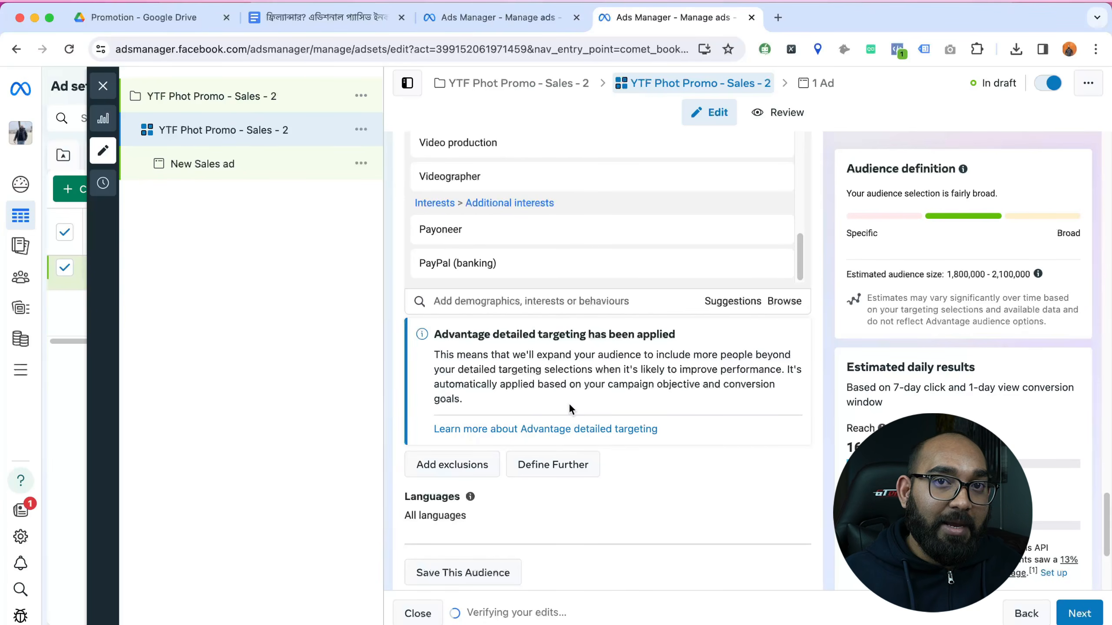
Step: Add YouTube to the detailed targeting both as an employer and as a job title
{"action": "scroll", "coordinate": [503, 429], "scroll_direction": "up", "scroll_amount": 3}
{"action": "scroll", "coordinate": [485, 463], "scroll_direction": "down", "scroll_amount": 2}
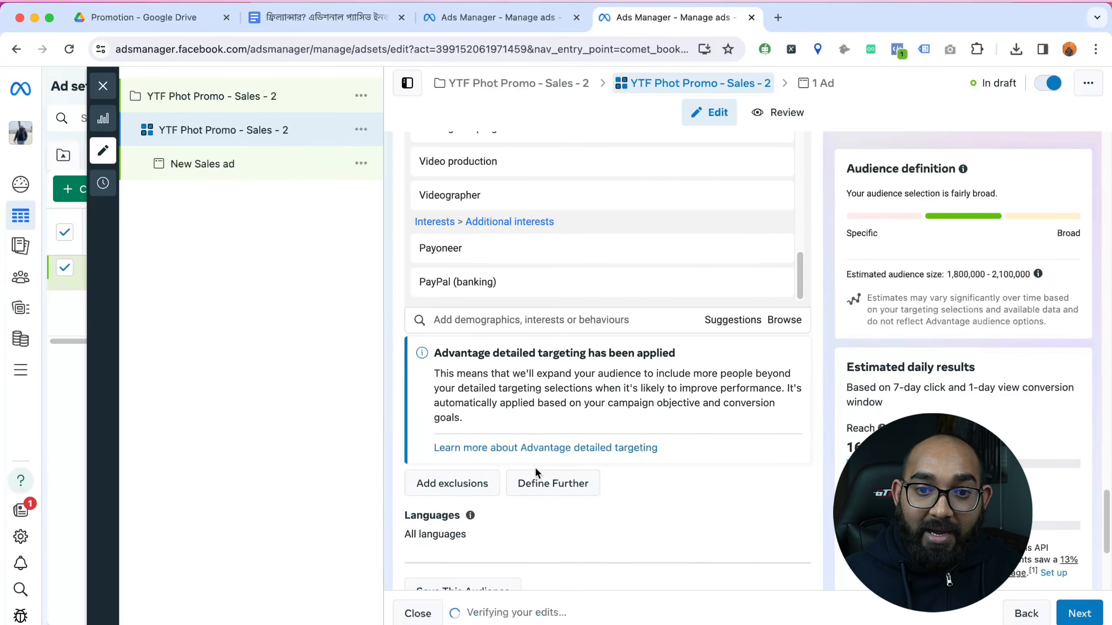
{"action": "scroll", "coordinate": [564, 489], "scroll_direction": "down", "scroll_amount": 3}
{"action": "scroll", "coordinate": [509, 482], "scroll_direction": "up", "scroll_amount": 10}
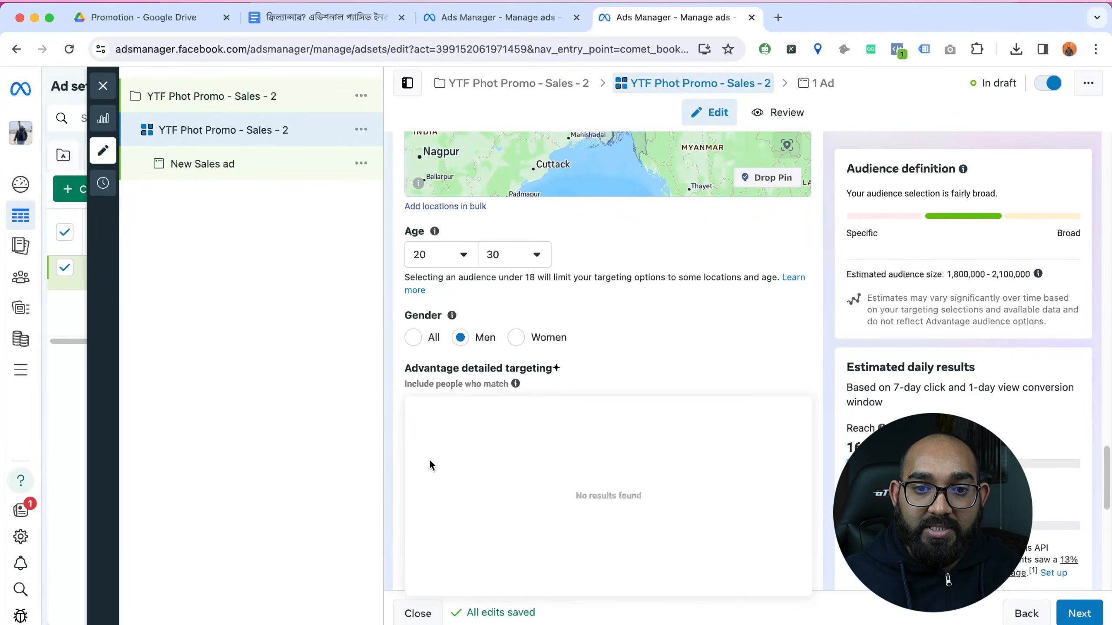
{"action": "scroll", "coordinate": [398, 445], "scroll_direction": "down", "scroll_amount": 6}
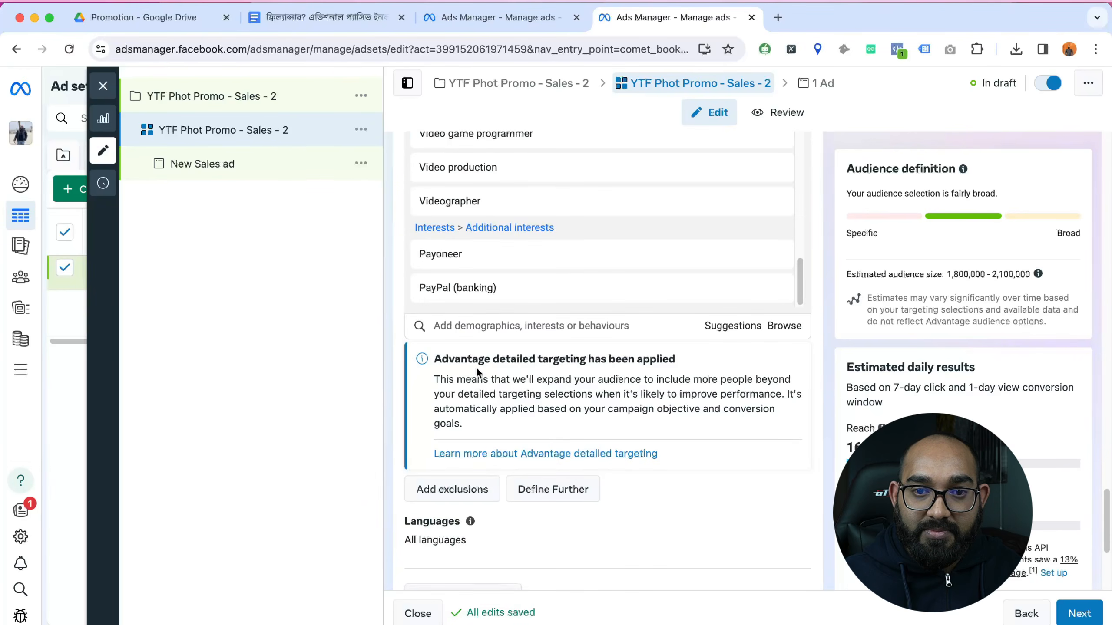
{"action": "left_click", "coordinate": [507, 330]}
{"action": "type", "text": "youtube"}
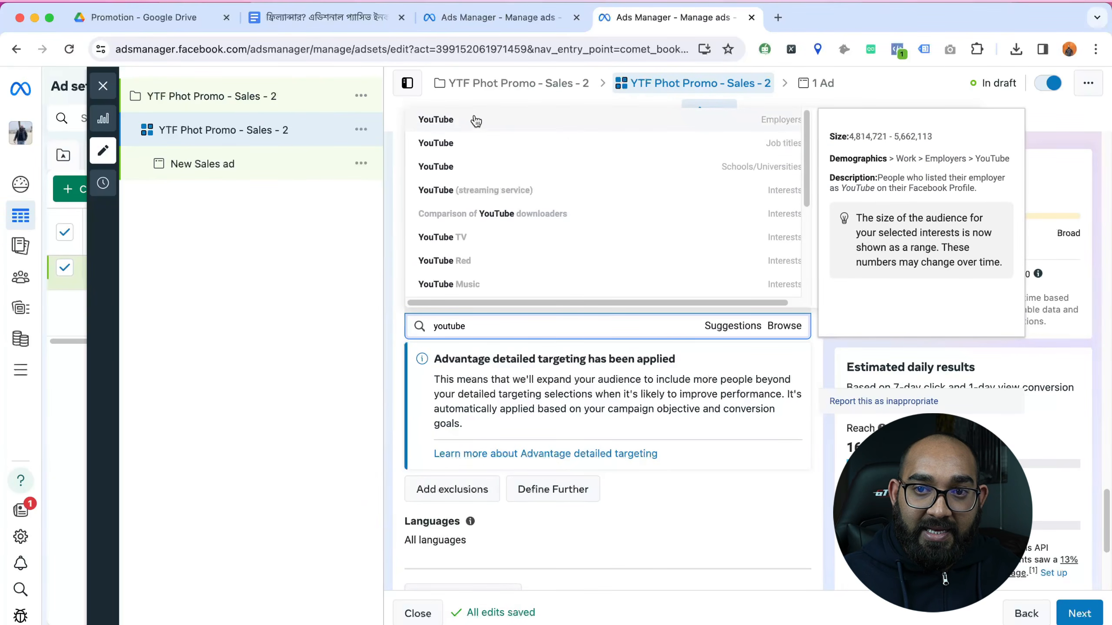
{"action": "left_click", "coordinate": [483, 126]}
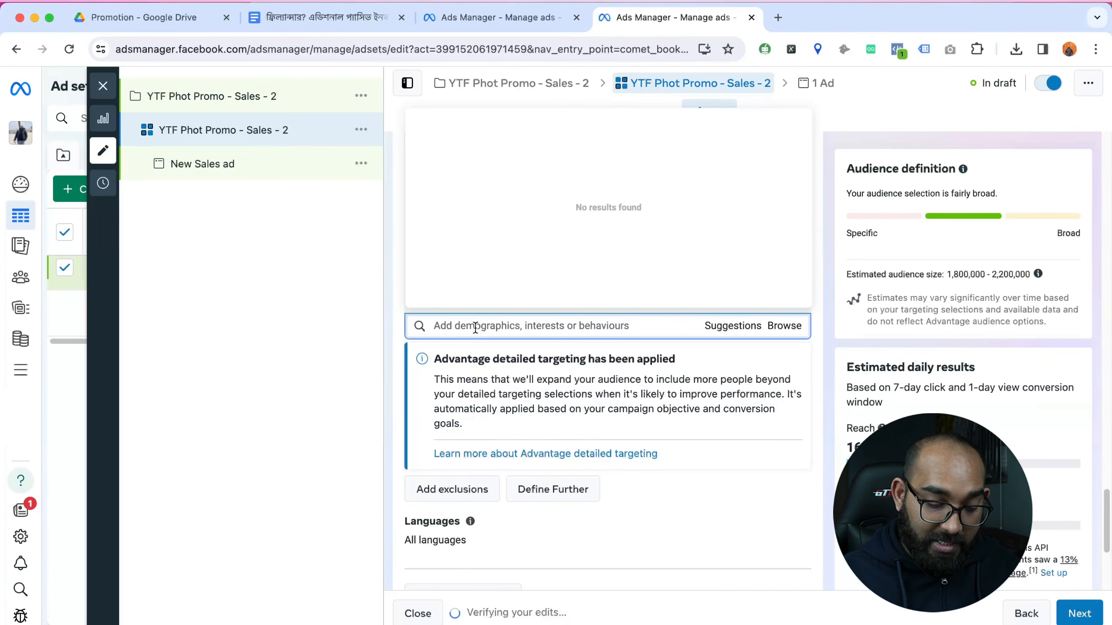
{"action": "type", "text": "youtube"}
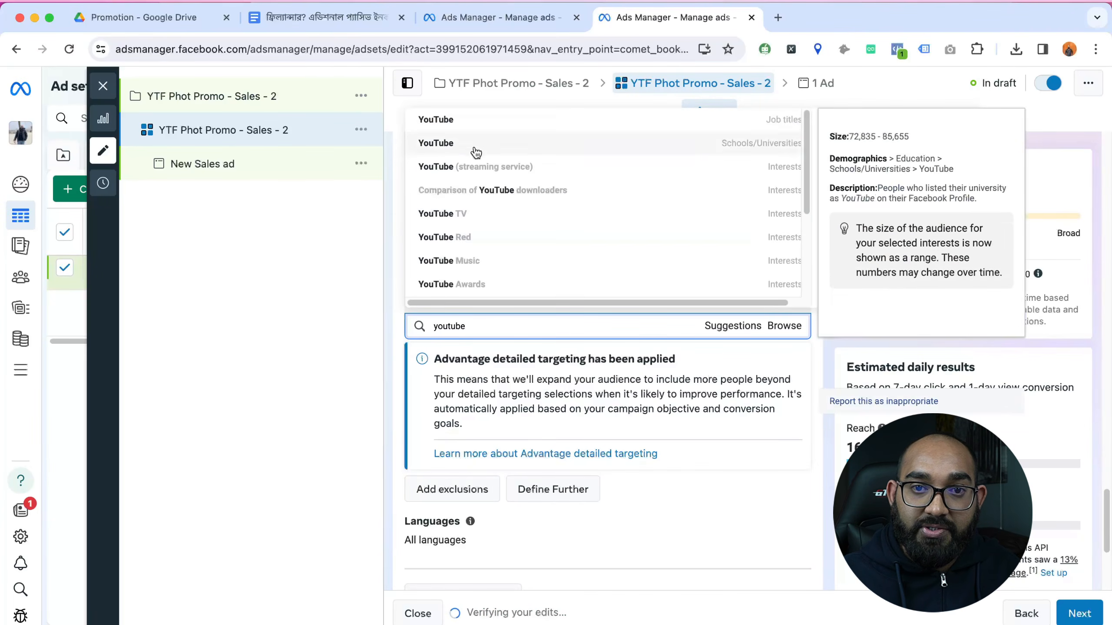
{"action": "left_click", "coordinate": [472, 125]}
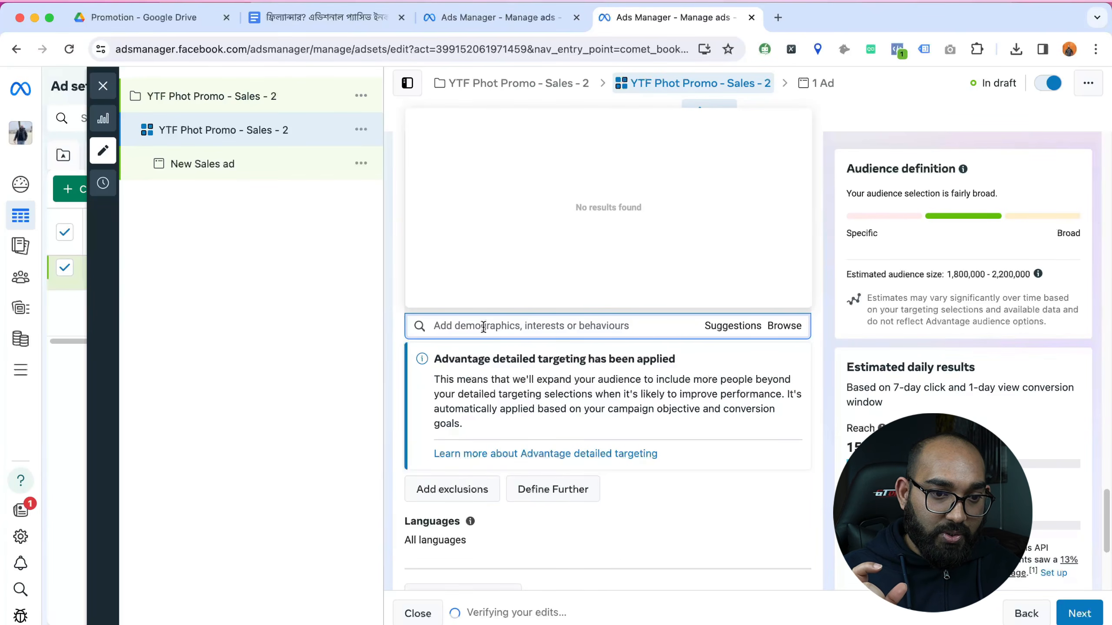
Step: Search the detailed targeting for google adsense and add Google AdSense as an employer
{"action": "type", "text": "g"}
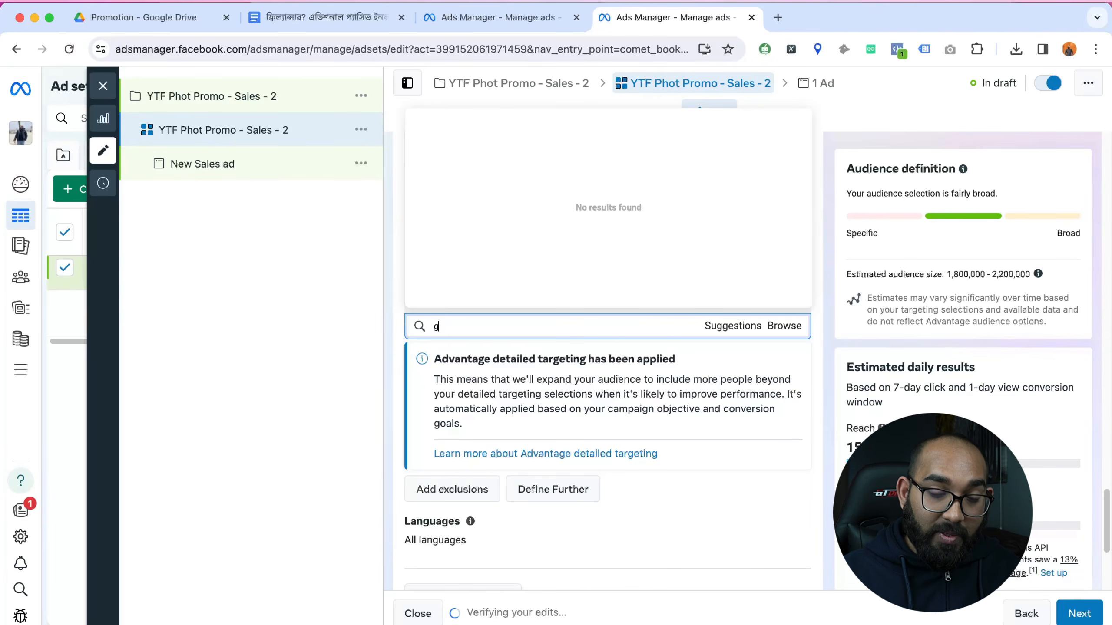
{"action": "type", "text": "oog"}
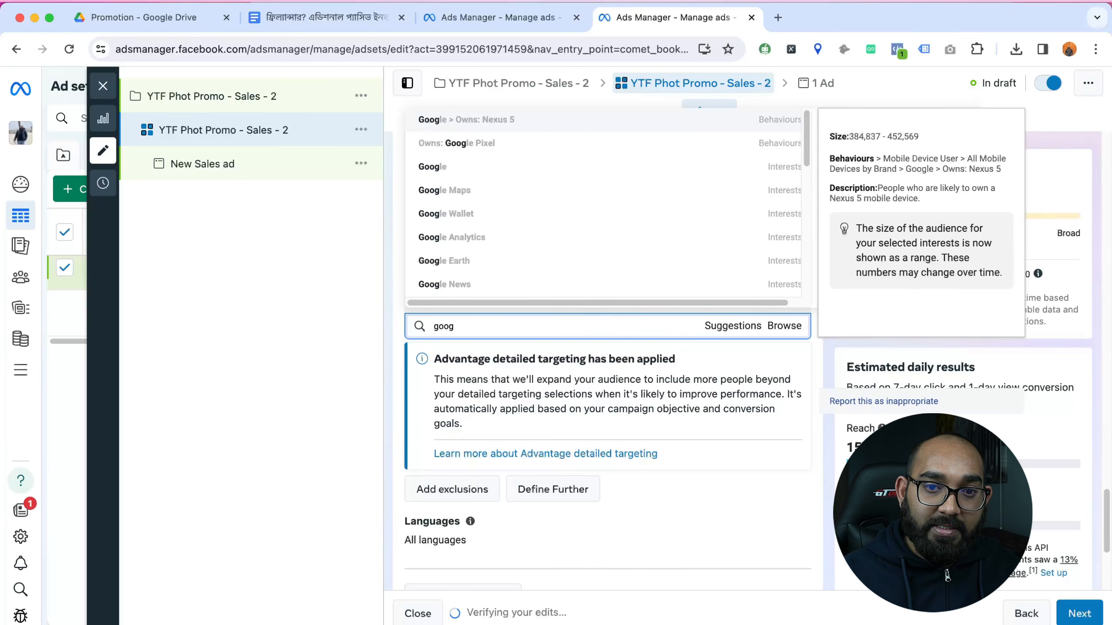
{"action": "type", "text": "ee adsen"}
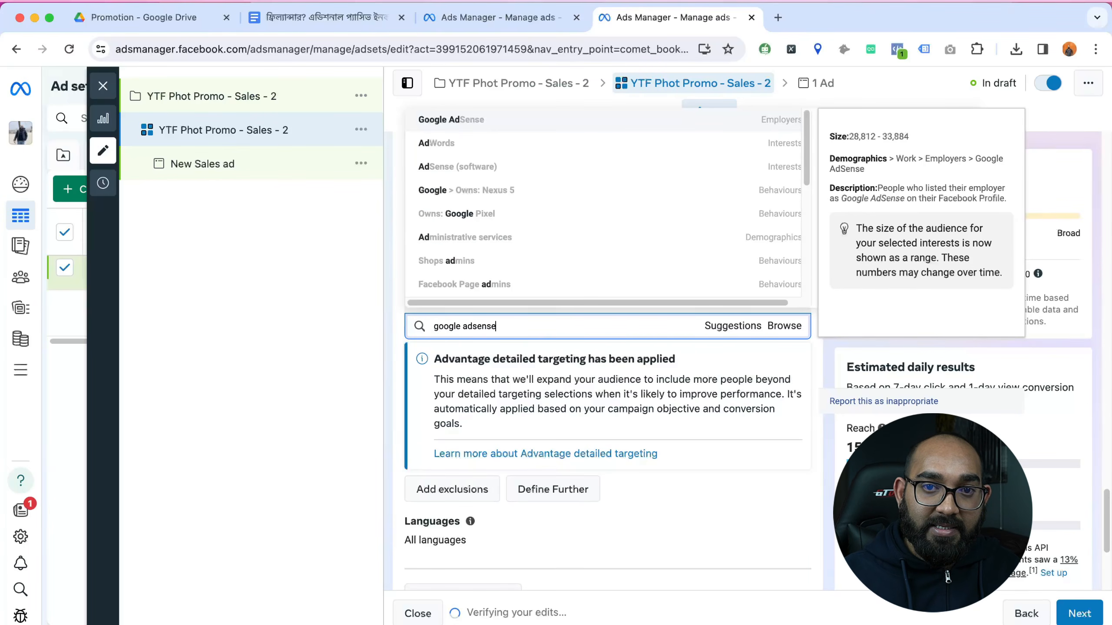
{"action": "type", "text": "se"}
{"action": "left_click", "coordinate": [459, 122]}
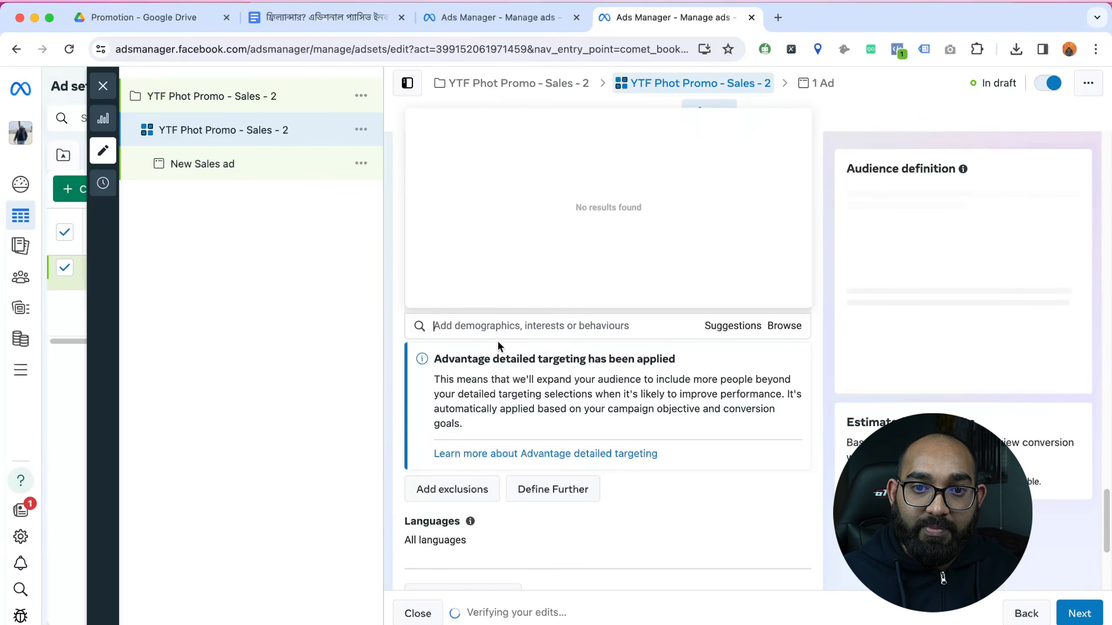
Step: Search the detailed targeting for affiliate and add the Affiliate and Affiliate Marketing options, including both as job titles
{"action": "type", "text": "affiliate"}
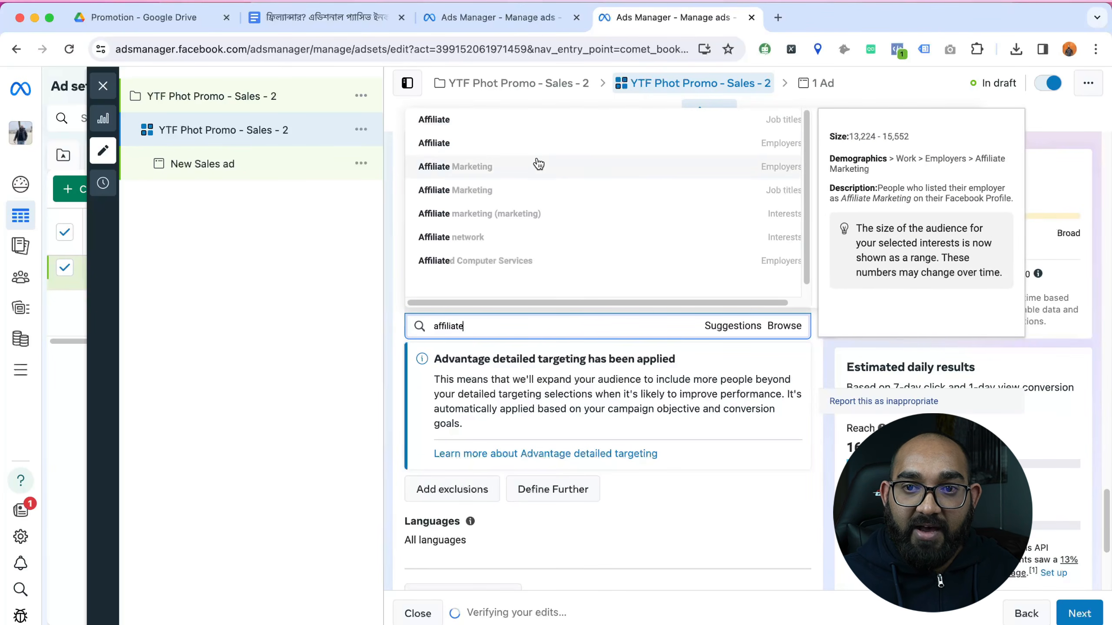
{"action": "key", "text": "super+a"}
{"action": "key", "text": "BackSpace"}
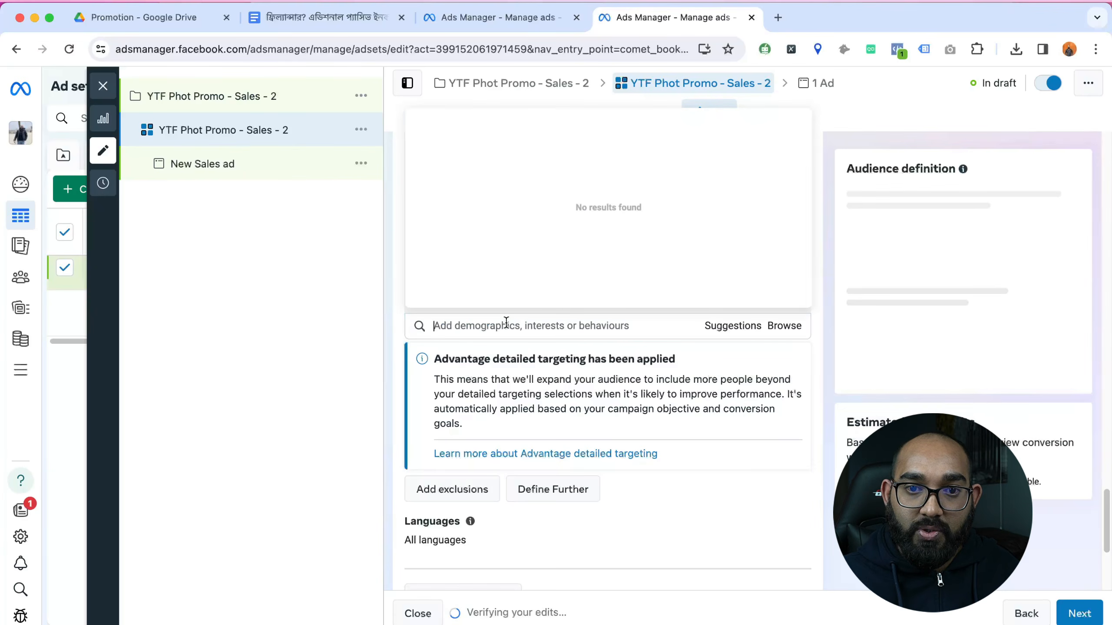
{"action": "type", "text": "affiliate"}
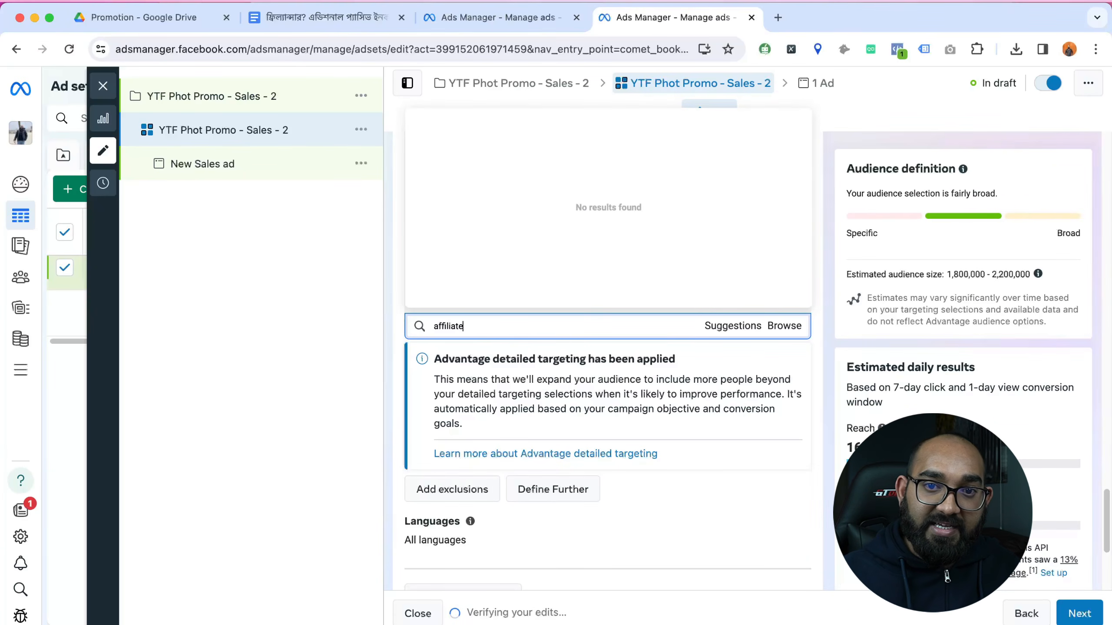
{"action": "key", "text": "super+a"}
{"action": "key", "text": "BackSpace"}
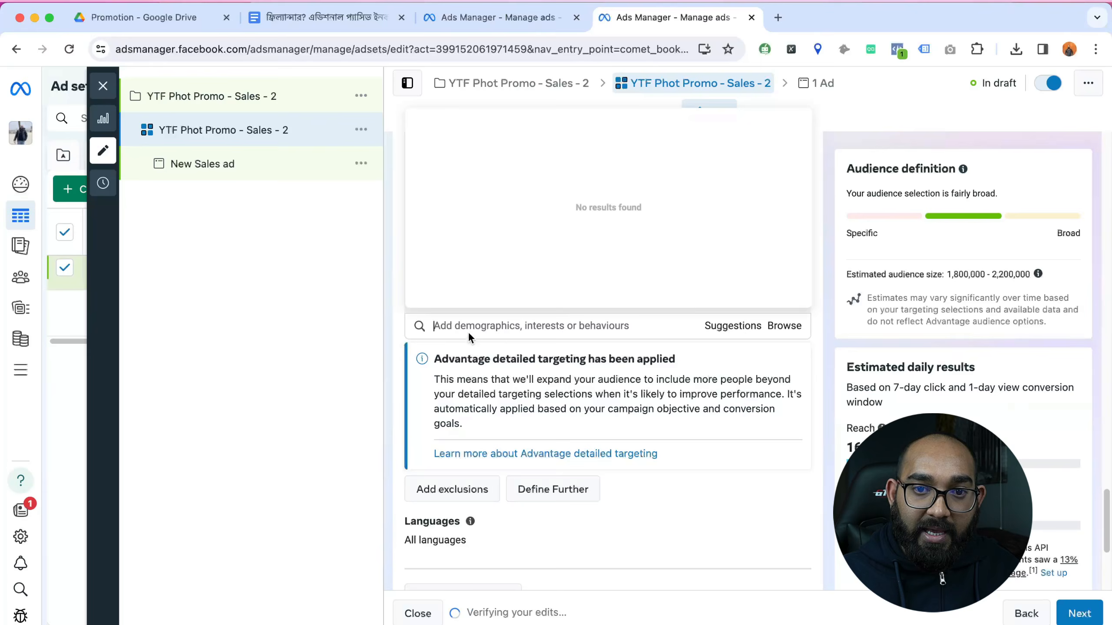
{"action": "type", "text": "a"}
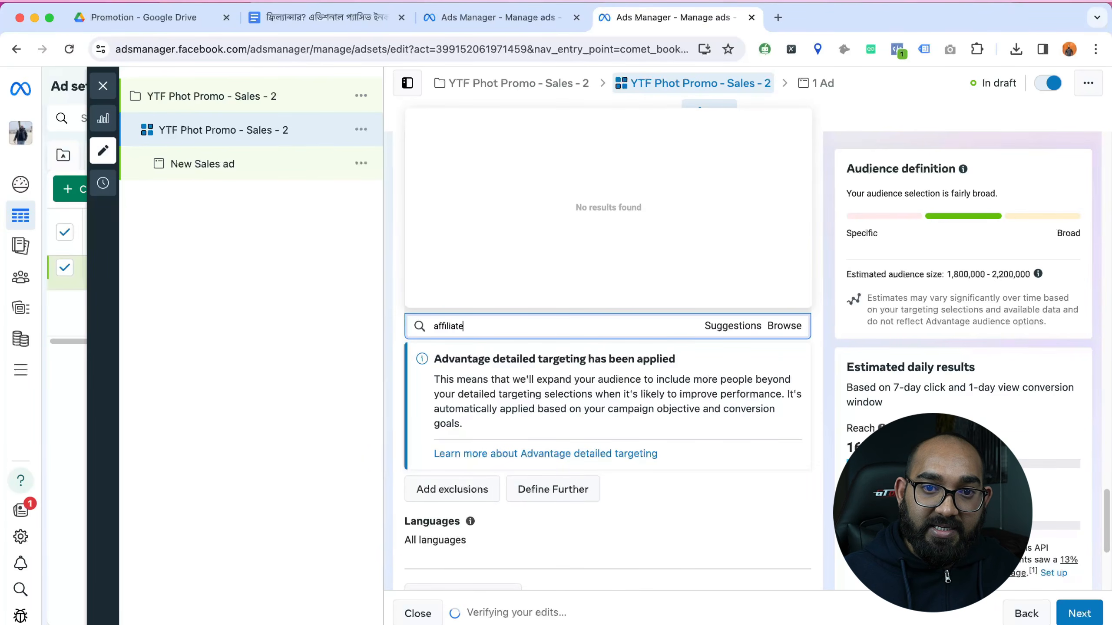
{"action": "type", "text": "ffiliate"}
{"action": "left_click", "coordinate": [455, 129]}
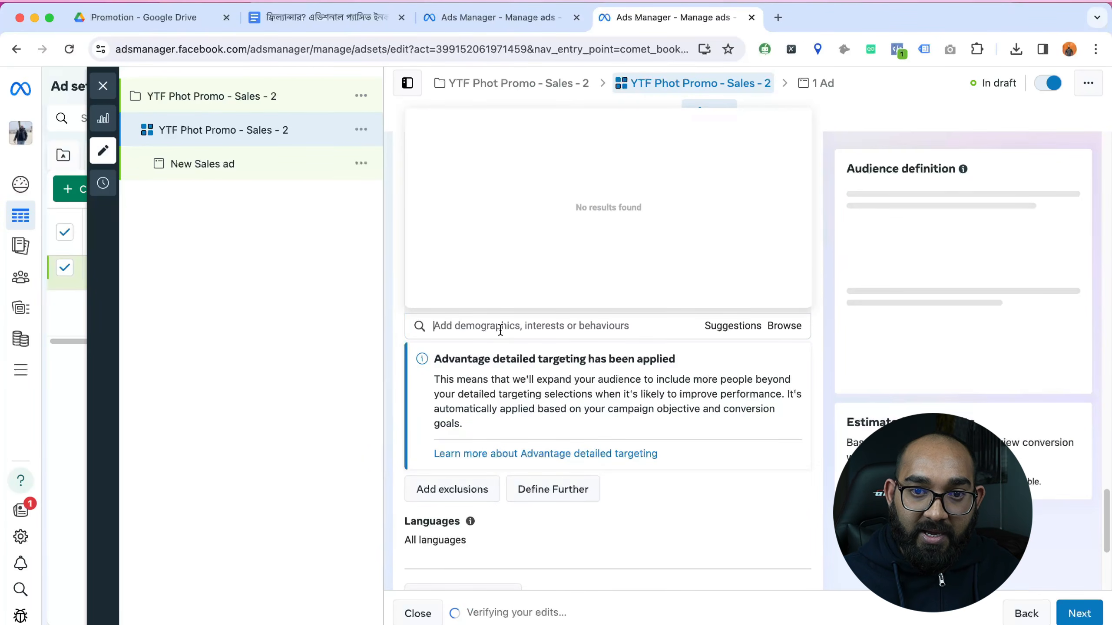
{"action": "type", "text": "affiliate"}
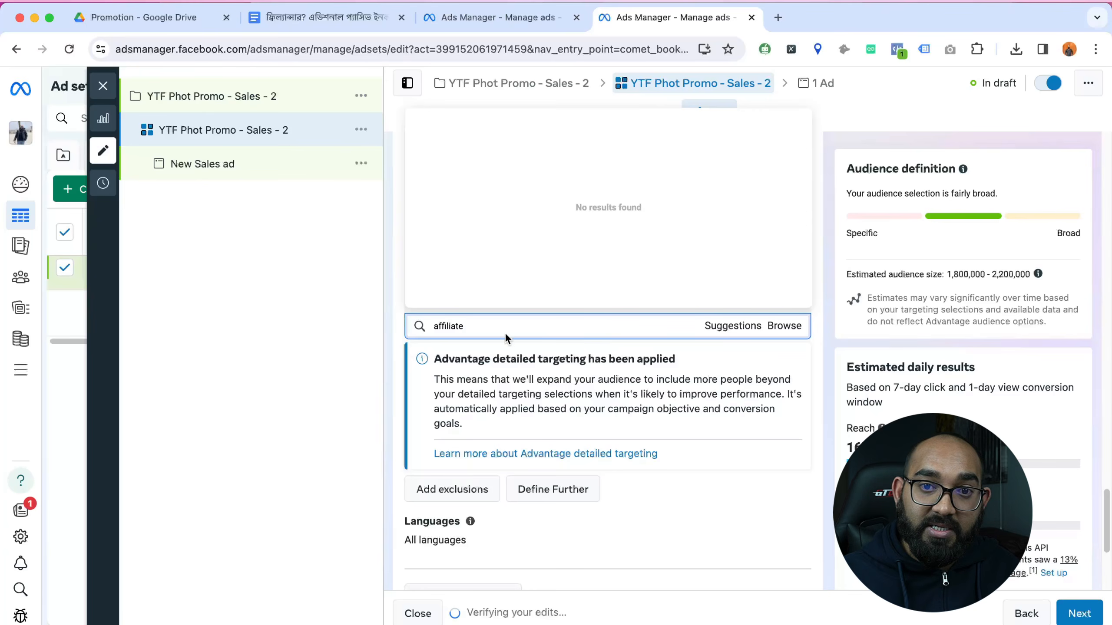
{"action": "left_click", "coordinate": [509, 127]}
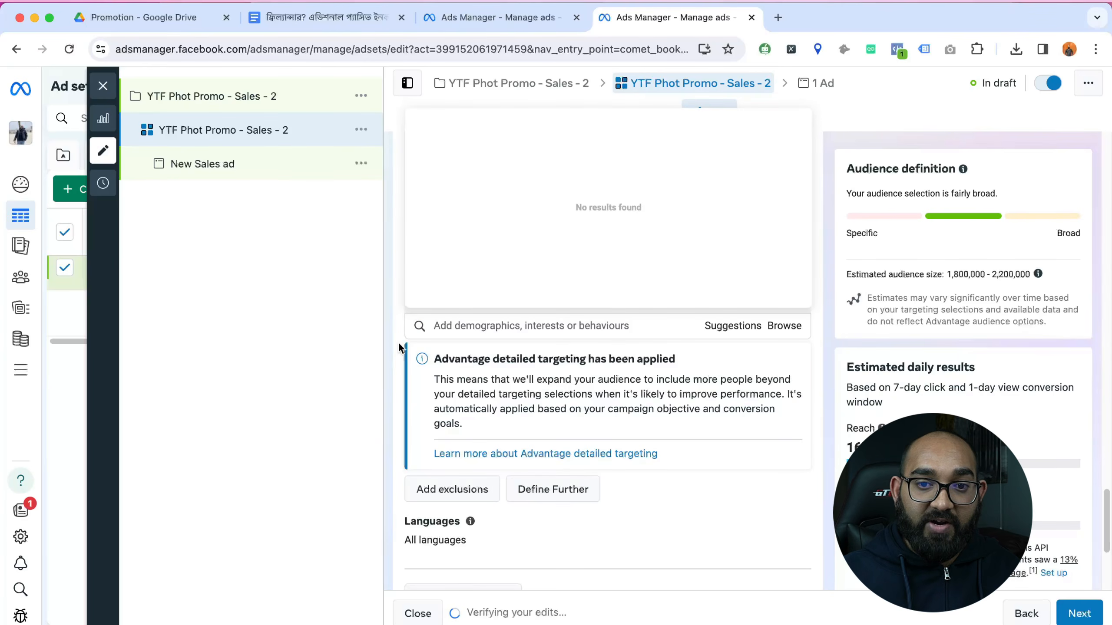
Step: Review the selected employers, job titles and interests in the detailed targeting list
{"action": "scroll", "coordinate": [385, 397], "scroll_direction": "up", "scroll_amount": 3}
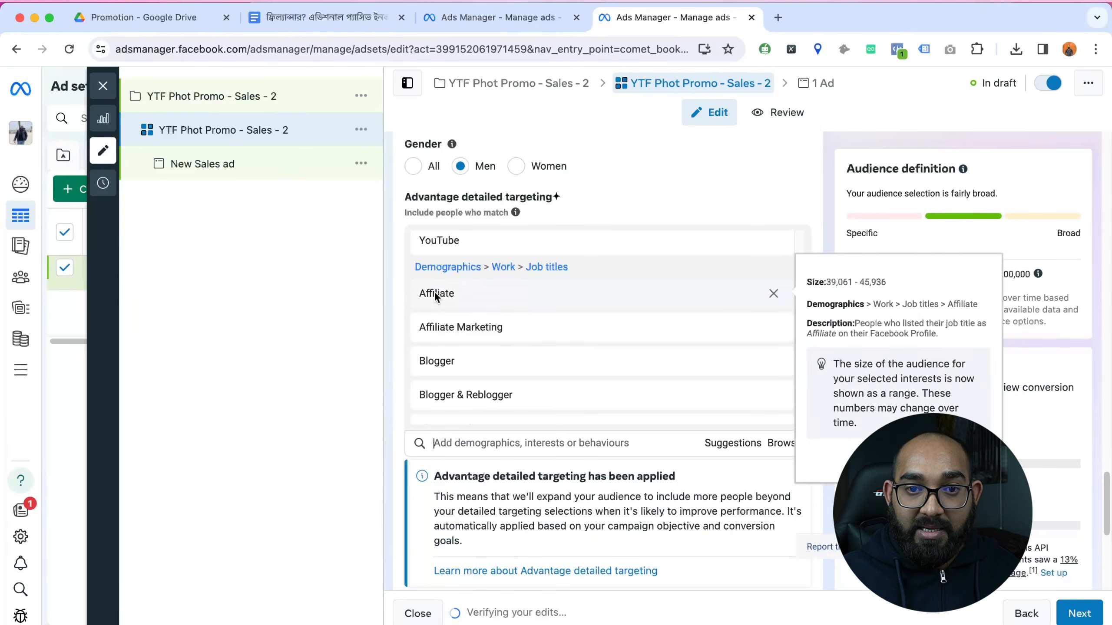
{"action": "scroll", "coordinate": [500, 321], "scroll_direction": "up", "scroll_amount": 5}
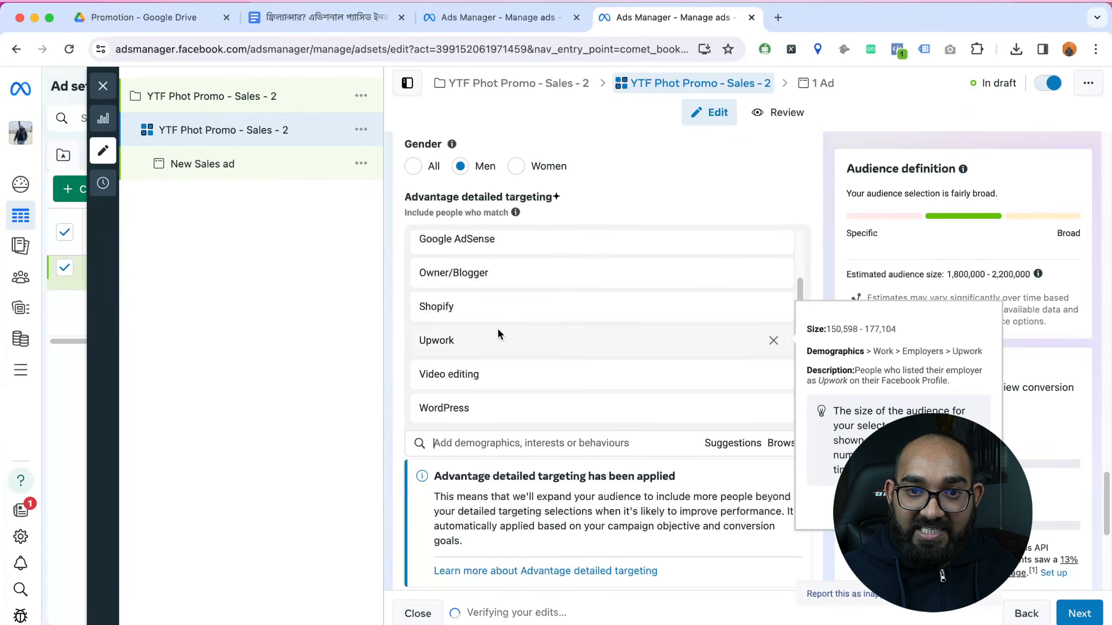
{"action": "scroll", "coordinate": [483, 303], "scroll_direction": "up", "scroll_amount": 5}
{"action": "scroll", "coordinate": [512, 321], "scroll_direction": "down", "scroll_amount": 1}
{"action": "scroll", "coordinate": [503, 300], "scroll_direction": "down", "scroll_amount": 8}
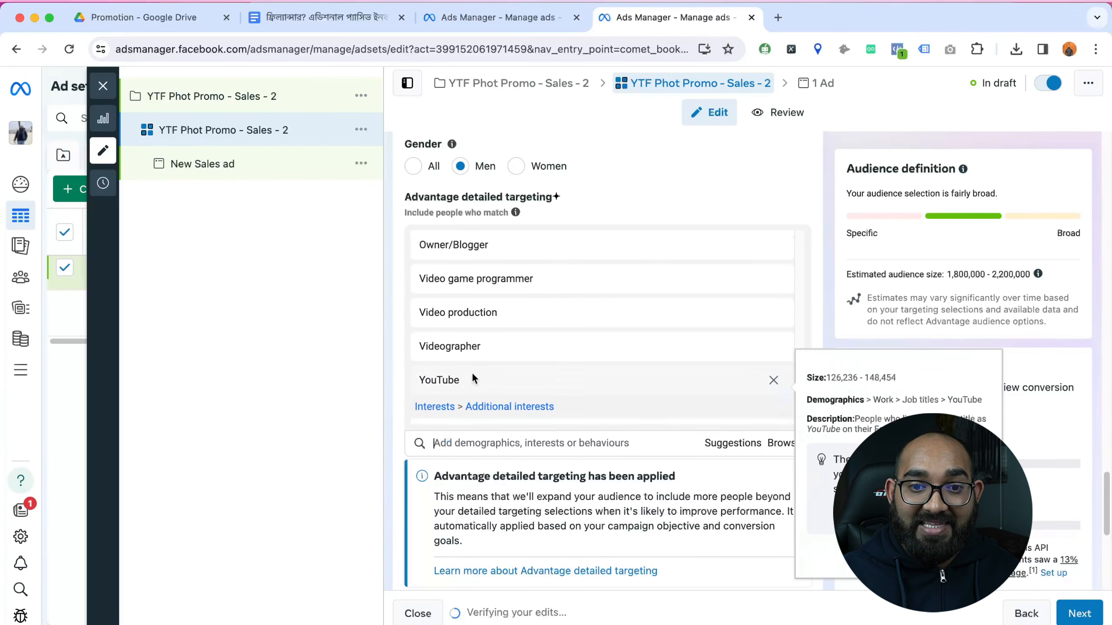
{"action": "scroll", "coordinate": [613, 377], "scroll_direction": "down", "scroll_amount": 2}
{"action": "scroll", "coordinate": [389, 401], "scroll_direction": "down", "scroll_amount": 3}
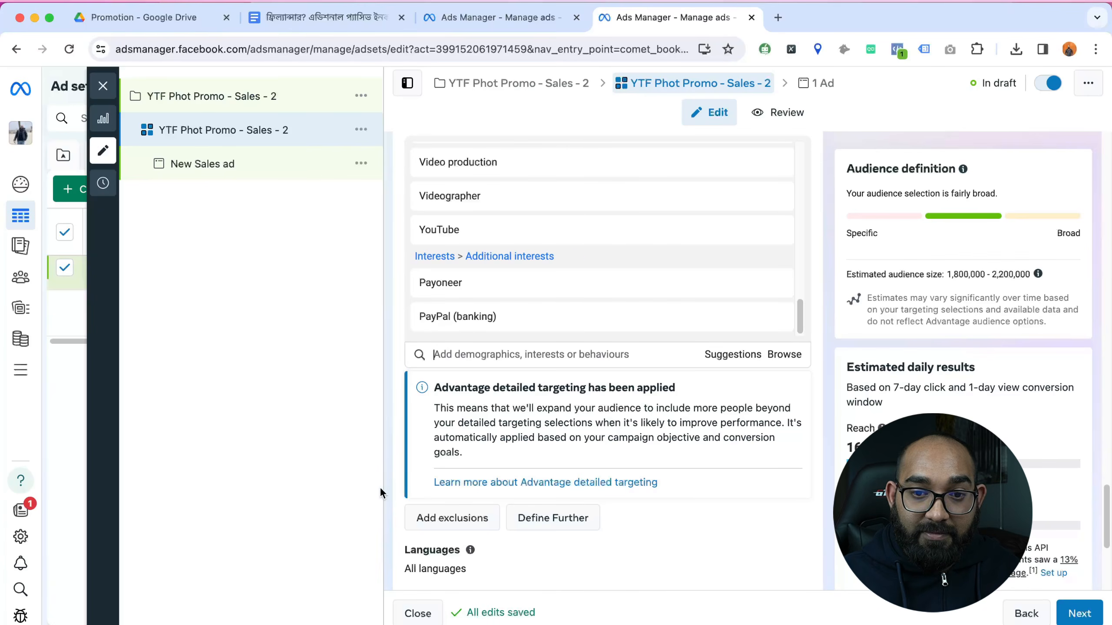
{"action": "scroll", "coordinate": [540, 503], "scroll_direction": "down", "scroll_amount": 1}
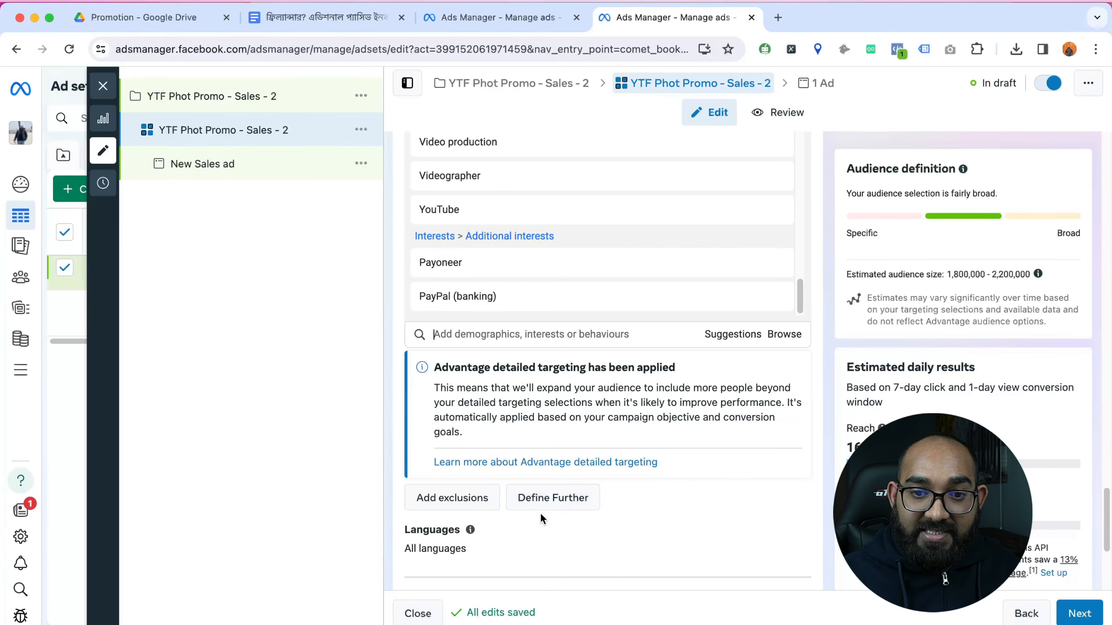
Step: Narrow the detailed targeting with a must-also-match condition for YouTube as an employer
{"action": "left_click", "coordinate": [575, 509]}
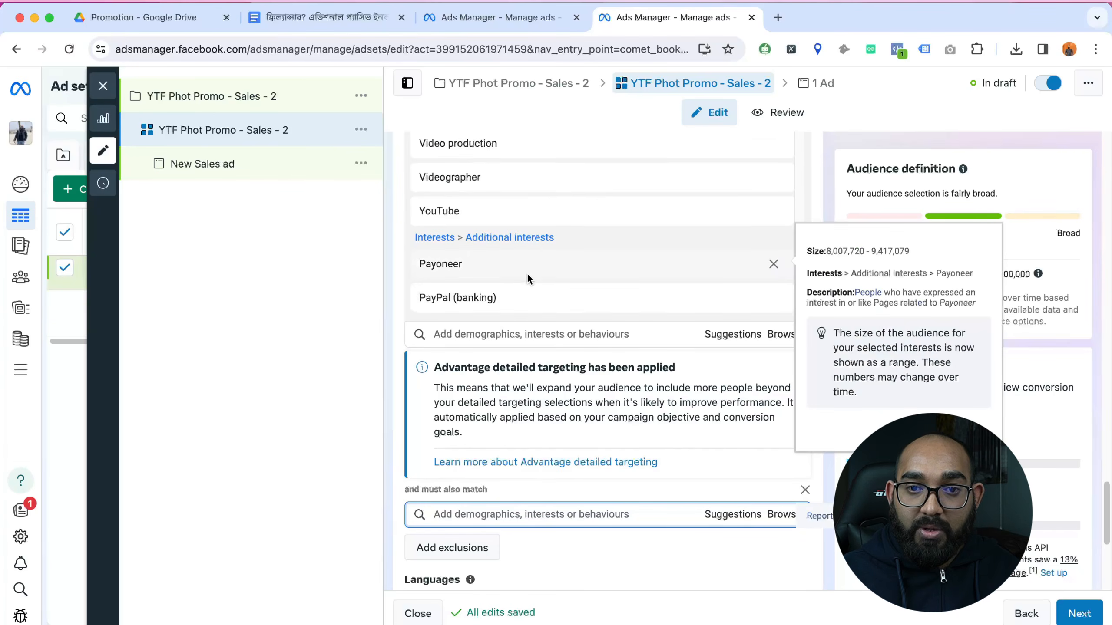
{"action": "scroll", "coordinate": [527, 245], "scroll_direction": "up", "scroll_amount": 5}
{"action": "mouse_move", "coordinate": [485, 214]}
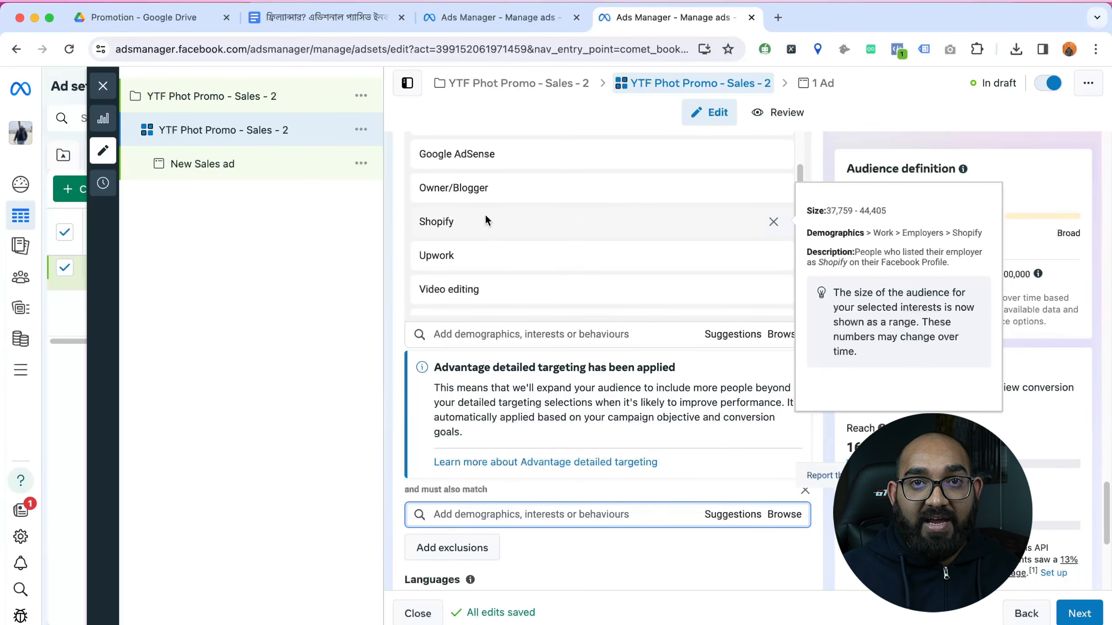
{"action": "scroll", "coordinate": [488, 229], "scroll_direction": "down", "scroll_amount": 5}
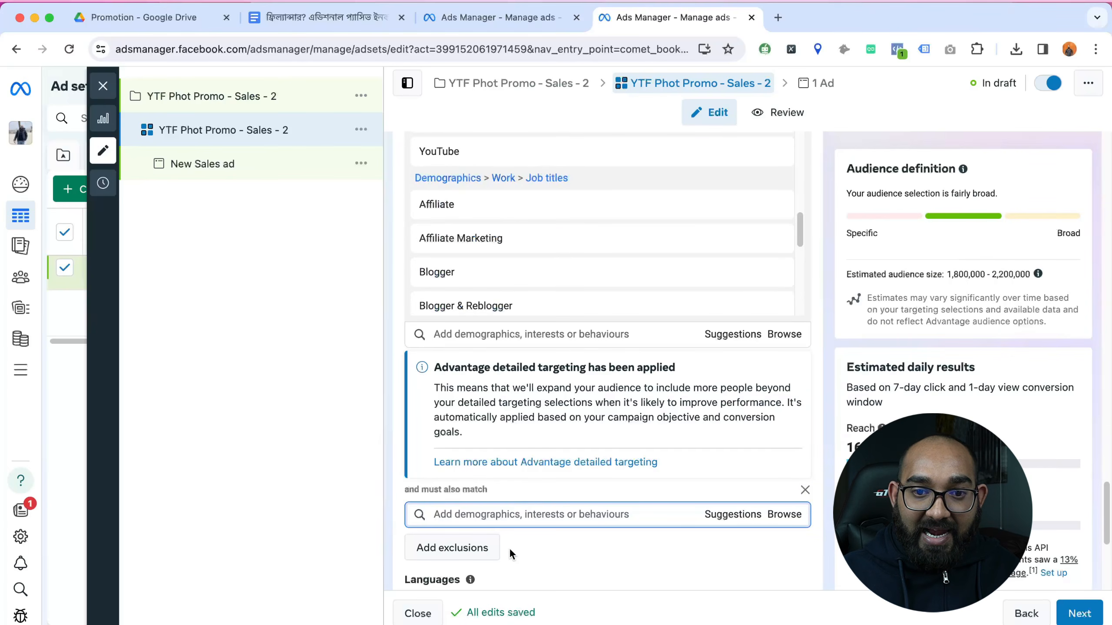
{"action": "left_click", "coordinate": [499, 516]}
{"action": "type", "text": "YouTb"}
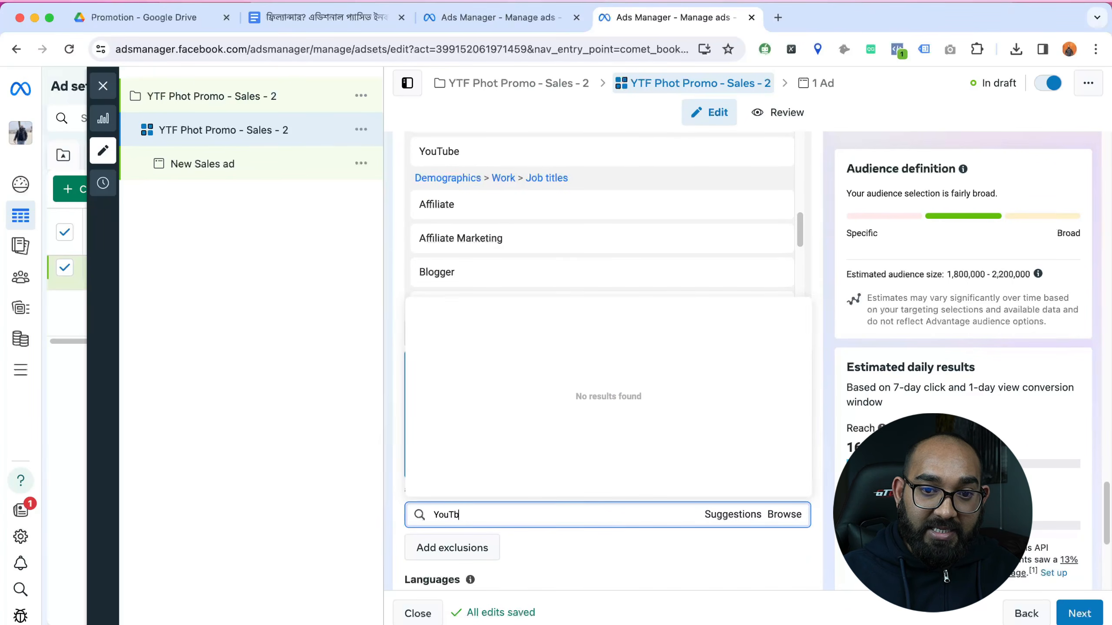
{"action": "key", "text": "BackSpace"}
{"action": "type", "text": "ube"}
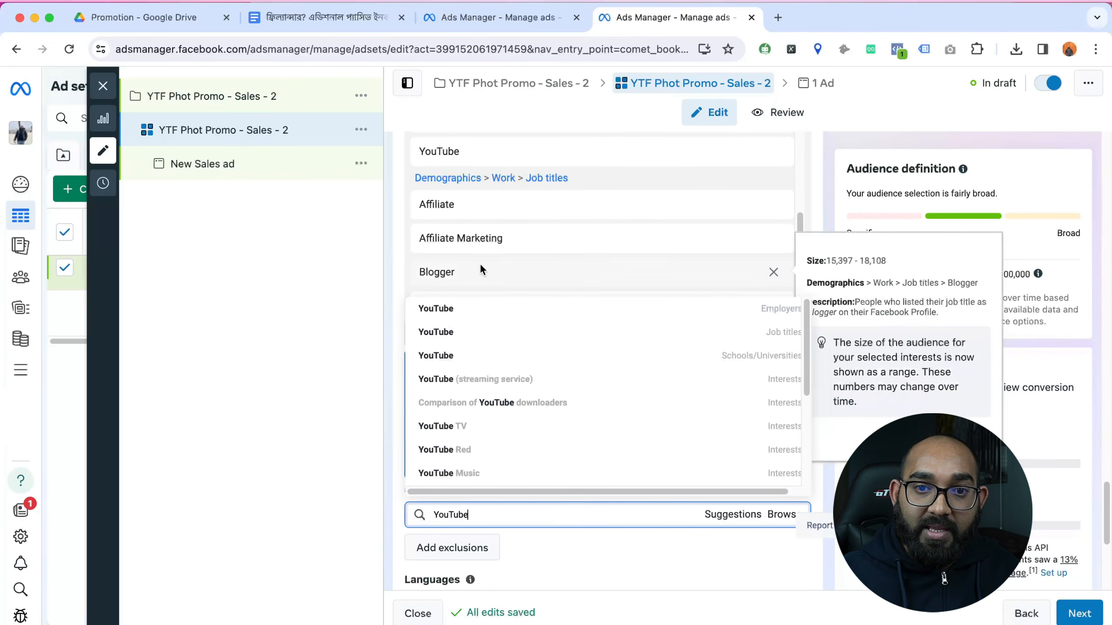
{"action": "left_click", "coordinate": [510, 312]}
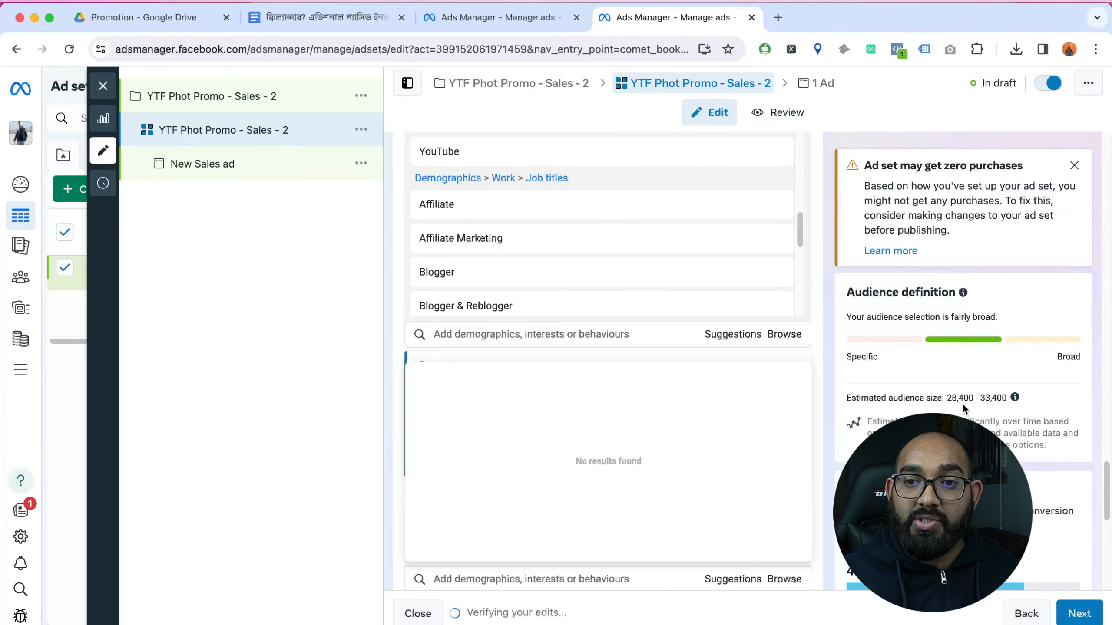
{"action": "left_click", "coordinate": [325, 486]}
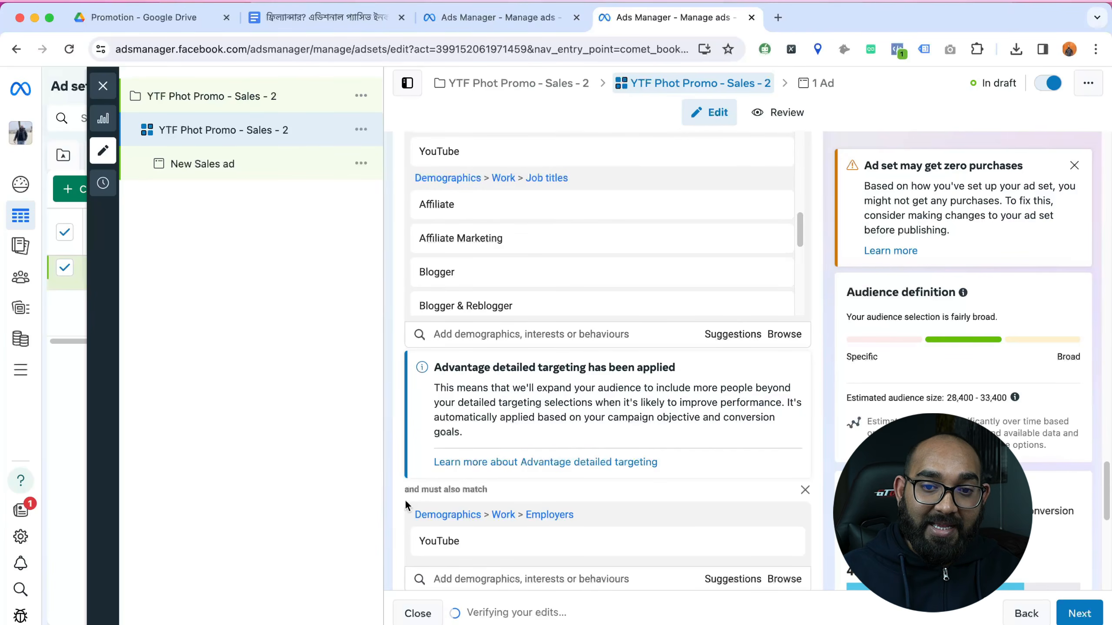
Step: Remove the must-also-match condition and look over the remaining employers and job titles in the detailed targeting
{"action": "left_click", "coordinate": [804, 491]}
{"action": "scroll", "coordinate": [597, 232], "scroll_direction": "down", "scroll_amount": 5}
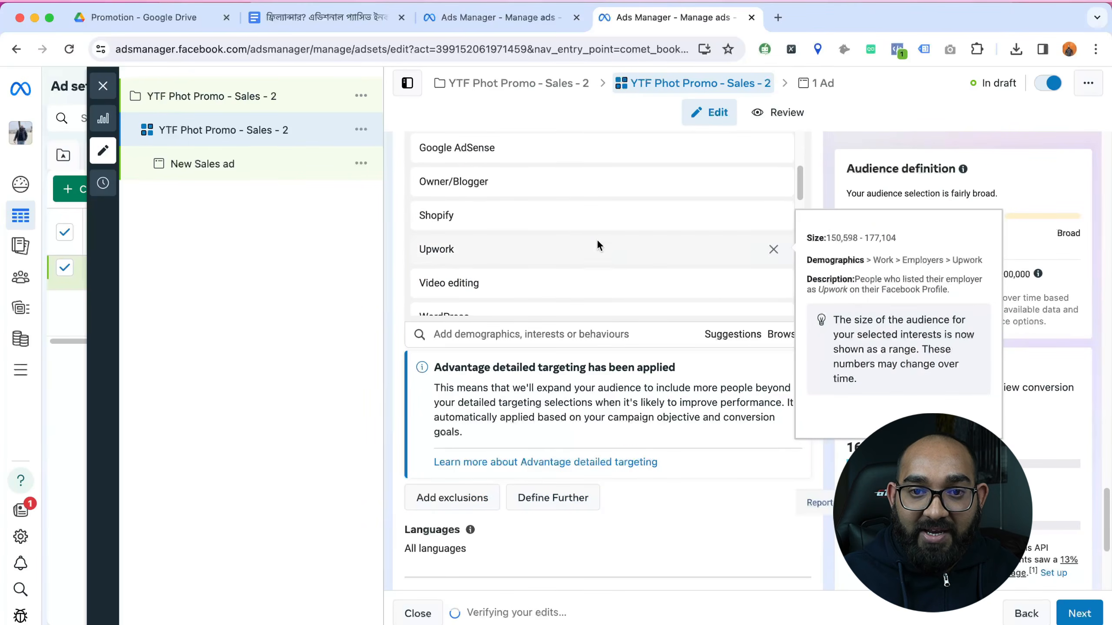
{"action": "scroll", "coordinate": [582, 227], "scroll_direction": "up", "scroll_amount": 4}
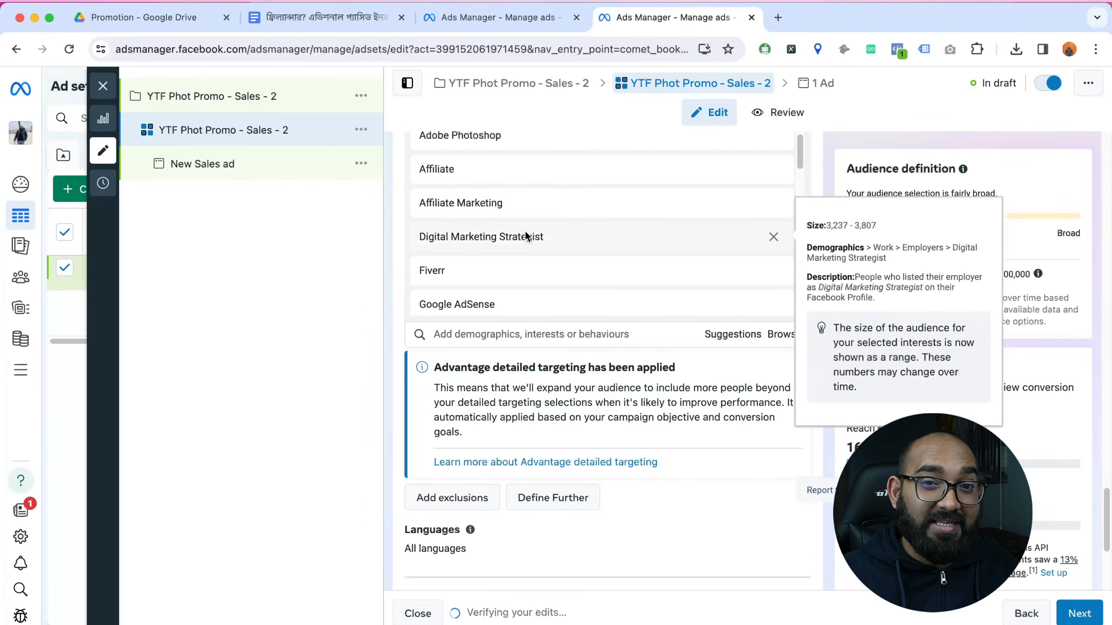
{"action": "scroll", "coordinate": [556, 250], "scroll_direction": "down", "scroll_amount": 5}
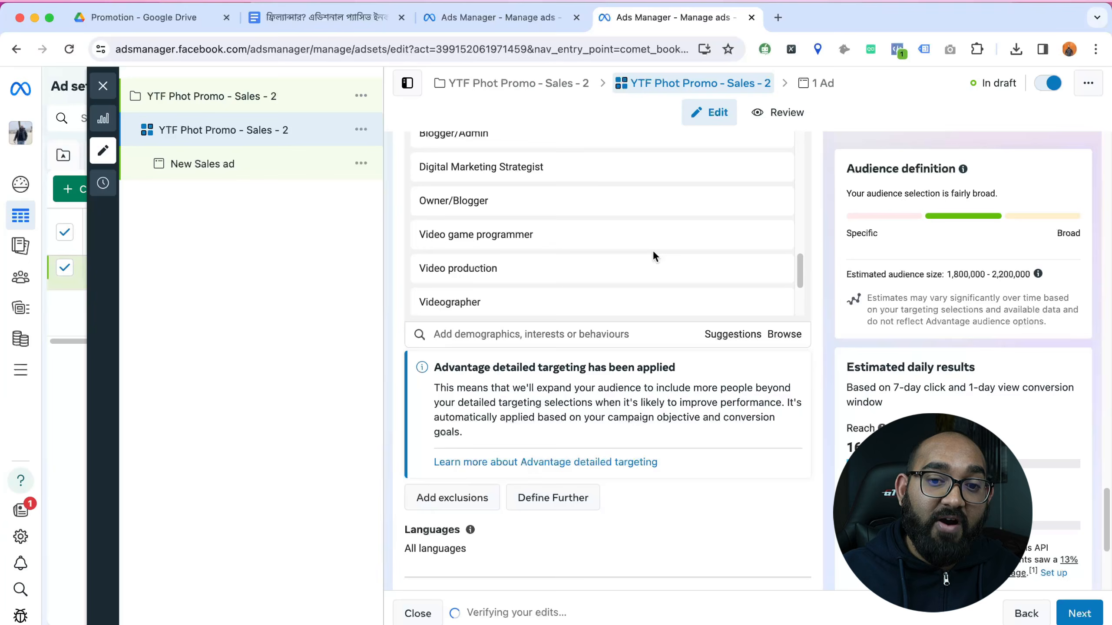
Step: Open the audience's language setting for editing and try a search for spain
{"action": "scroll", "coordinate": [383, 409], "scroll_direction": "down", "scroll_amount": 5}
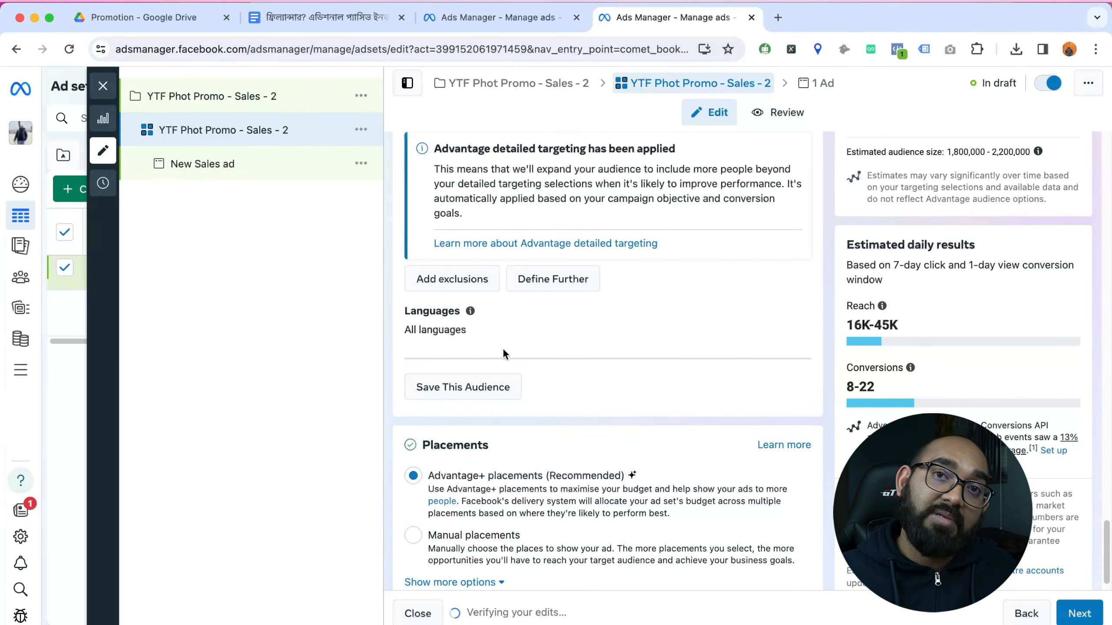
{"action": "left_click", "coordinate": [786, 315]}
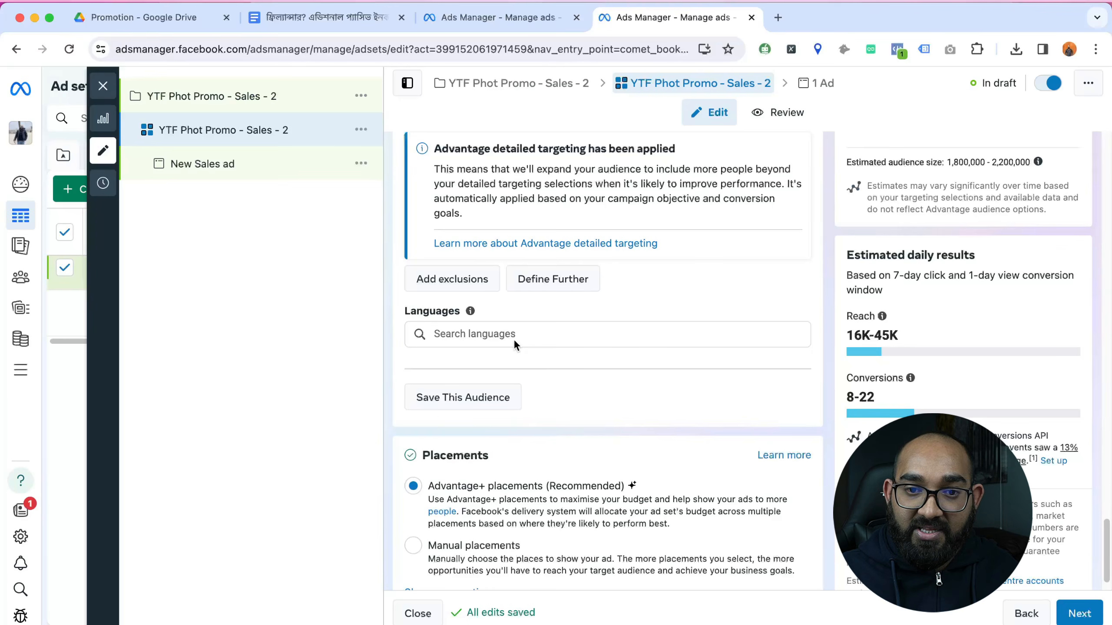
{"action": "left_click", "coordinate": [513, 339]}
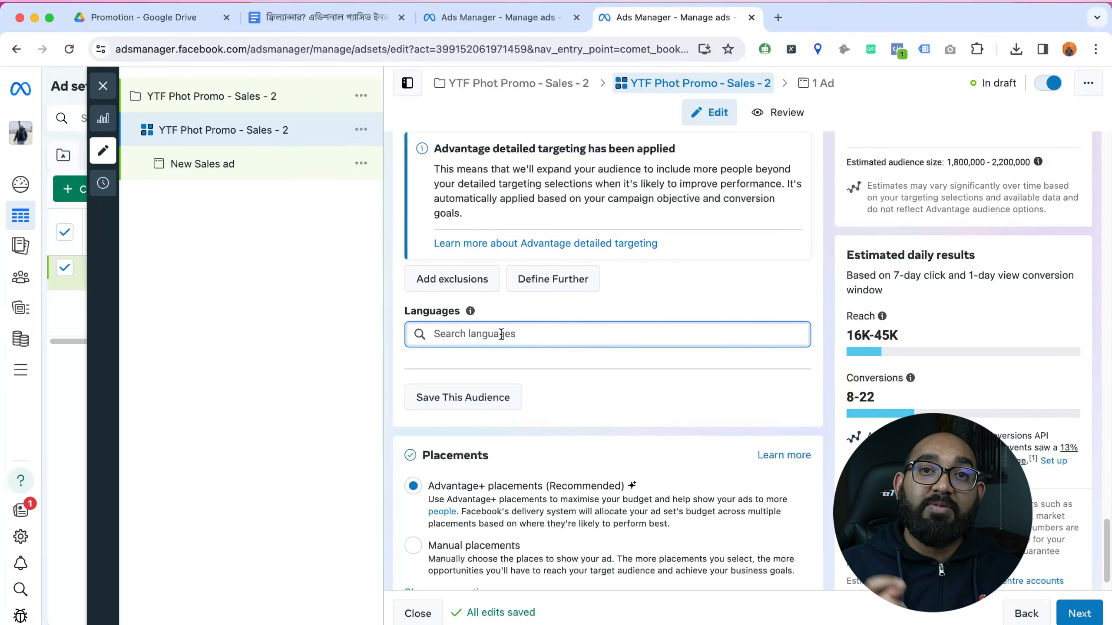
{"action": "type", "text": "spain"}
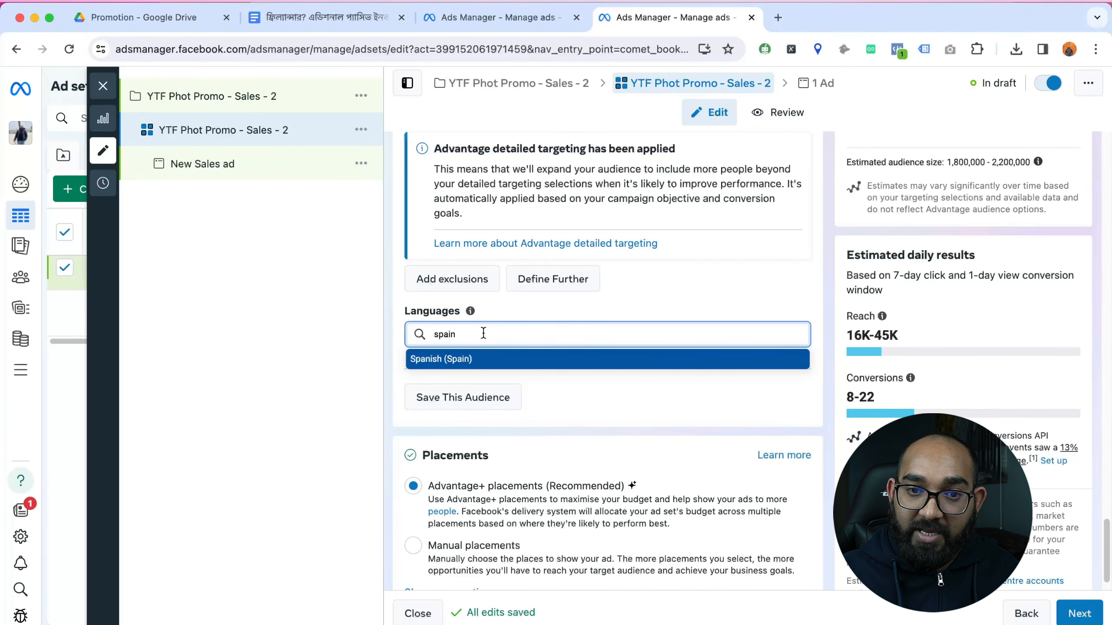
{"action": "key", "text": "Return"}
{"action": "left_click", "coordinate": [394, 309]}
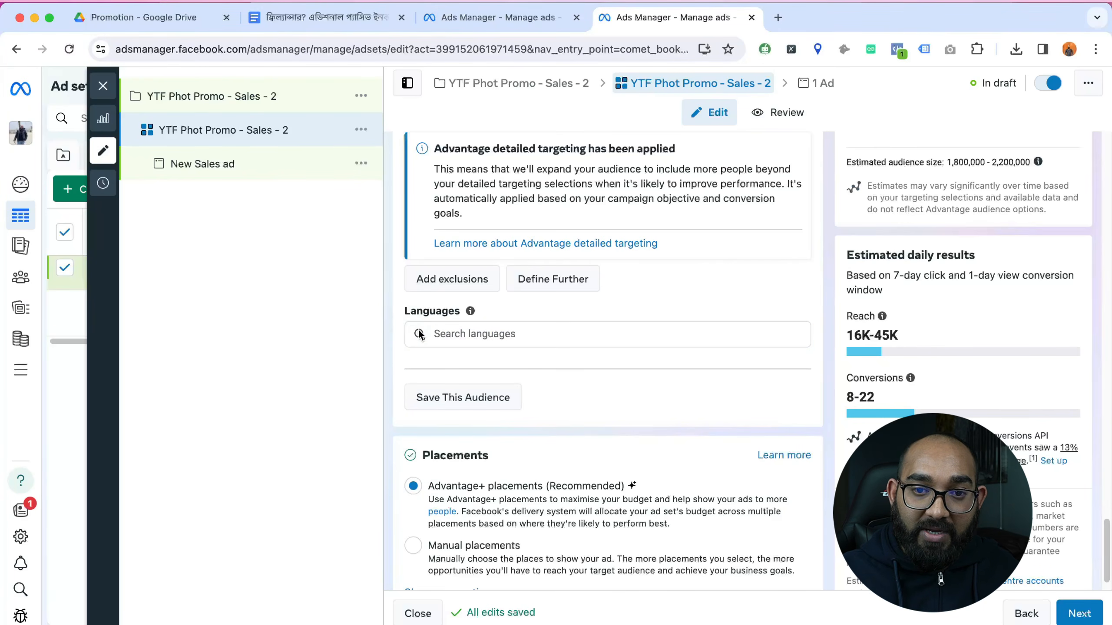
Step: Switch the ad set to manual placements and exclude the Messenger and Audience Network platforms
{"action": "scroll", "coordinate": [472, 402], "scroll_direction": "down", "scroll_amount": 2}
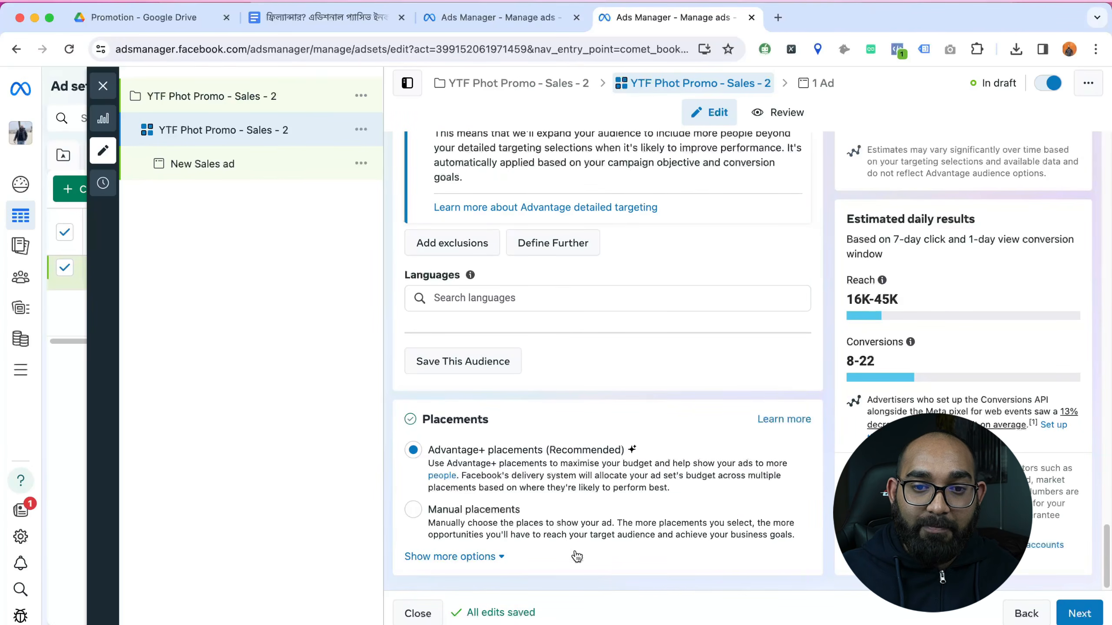
{"action": "left_click", "coordinate": [437, 517]}
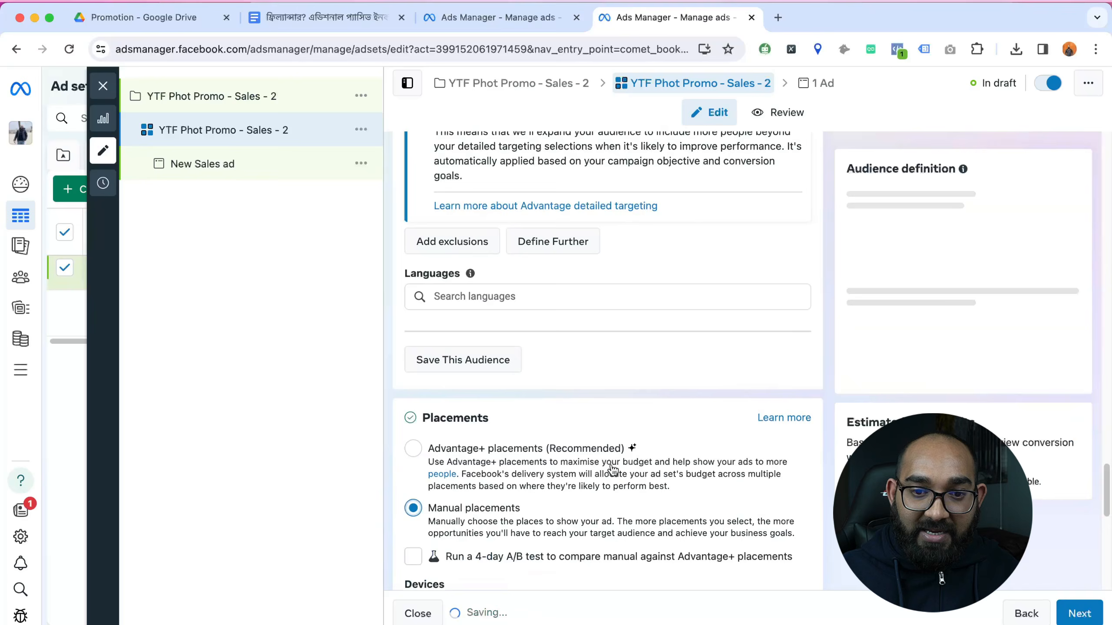
{"action": "scroll", "coordinate": [655, 452], "scroll_direction": "down", "scroll_amount": 6}
{"action": "scroll", "coordinate": [667, 454], "scroll_direction": "down", "scroll_amount": 5}
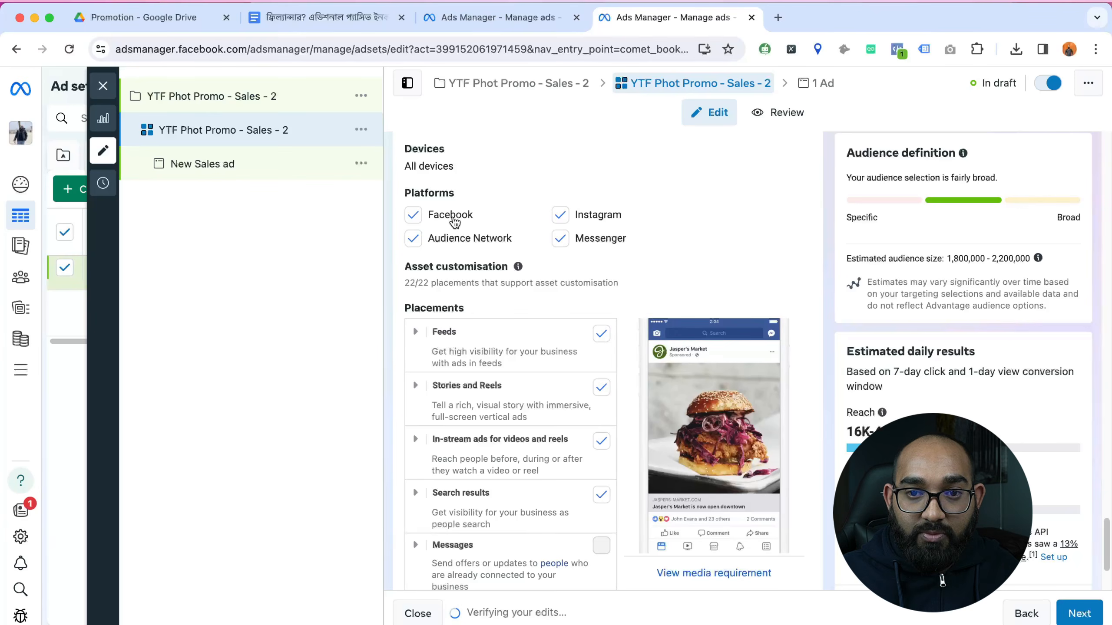
{"action": "left_click", "coordinate": [560, 239]}
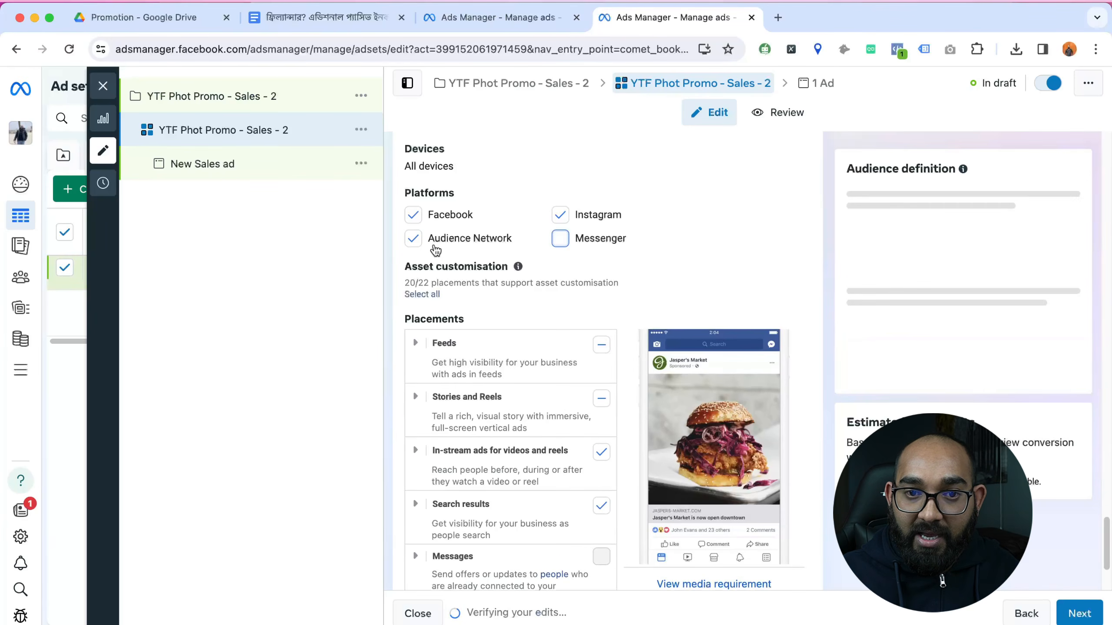
{"action": "left_click", "coordinate": [413, 238]}
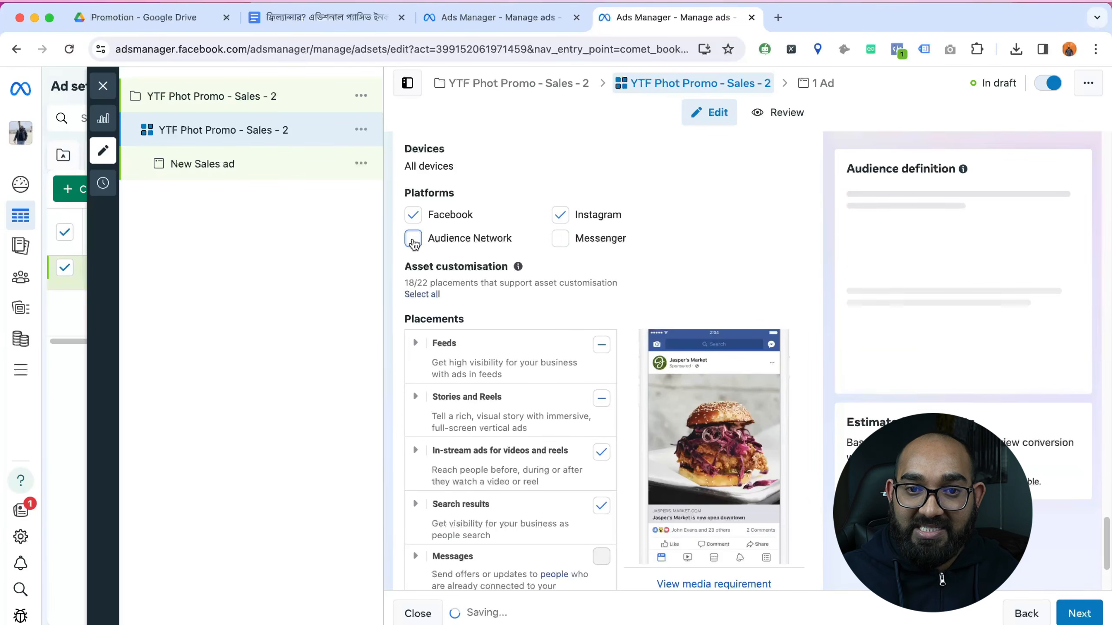
Step: In the Feeds placements, deselect Facebook Marketplace, Facebook video feeds, Facebook right column, Instagram Explore and Instagram Explore home
{"action": "scroll", "coordinate": [527, 322], "scroll_direction": "down", "scroll_amount": 1}
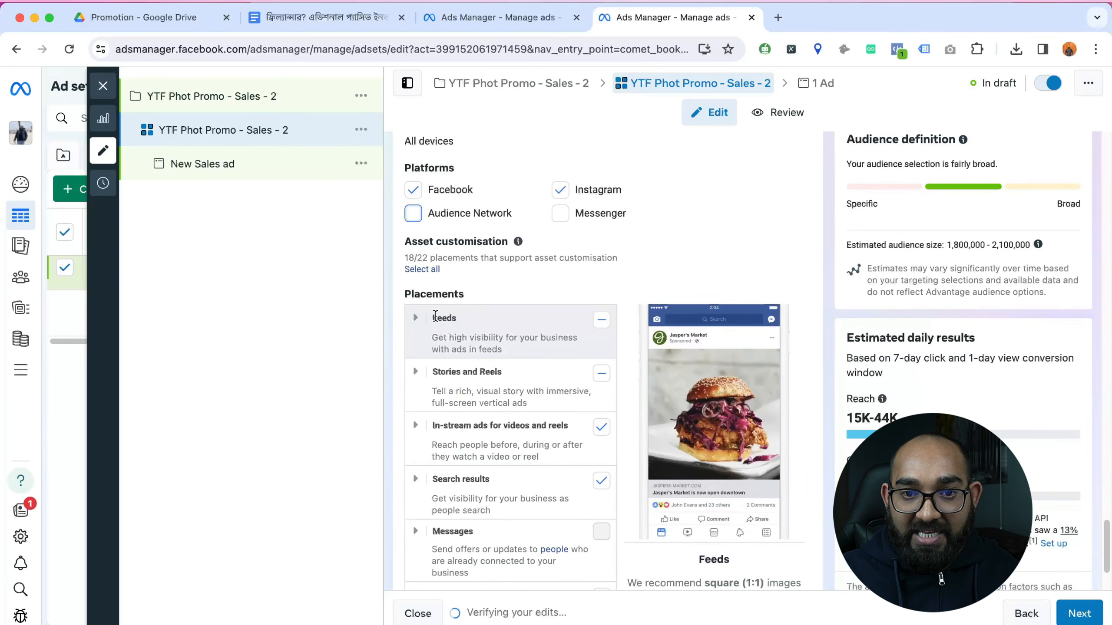
{"action": "left_click", "coordinate": [415, 321]}
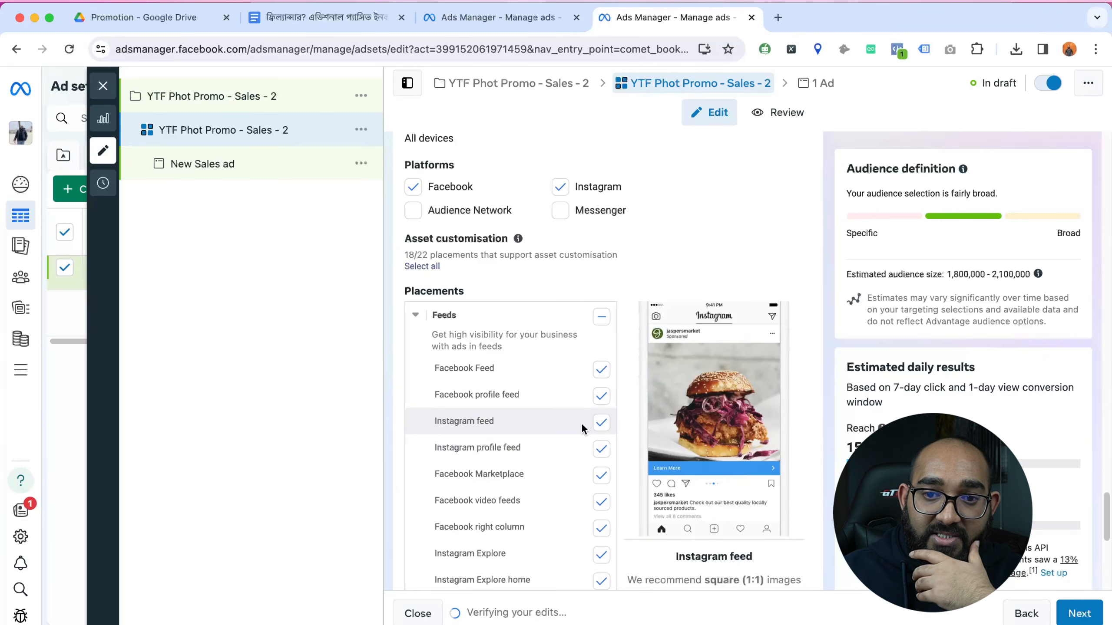
{"action": "scroll", "coordinate": [546, 459], "scroll_direction": "down", "scroll_amount": 3}
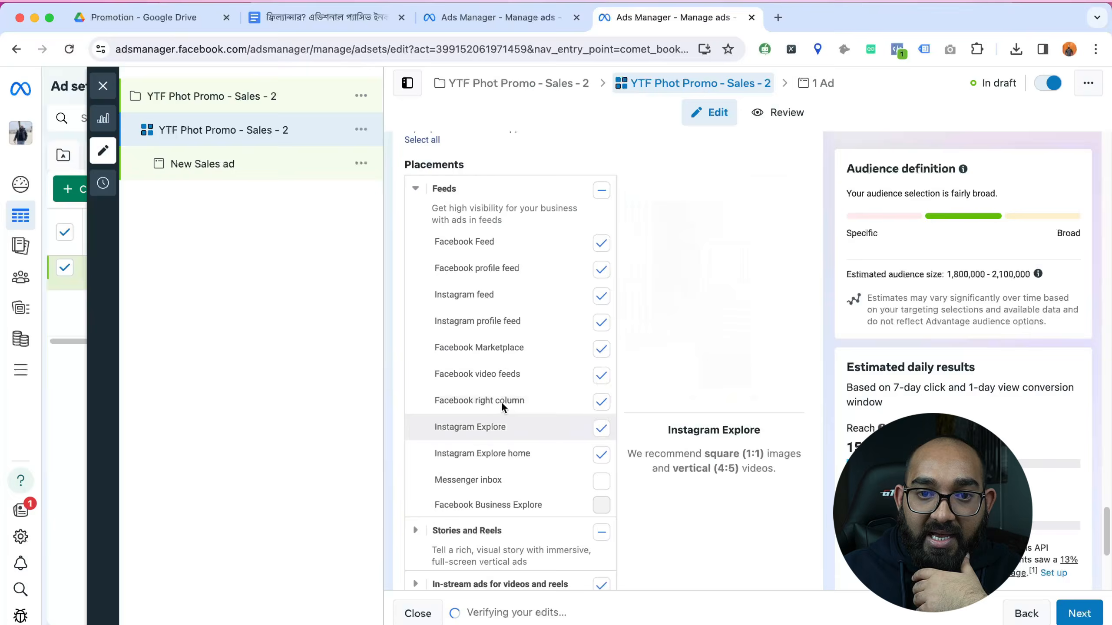
{"action": "left_click", "coordinate": [603, 349]}
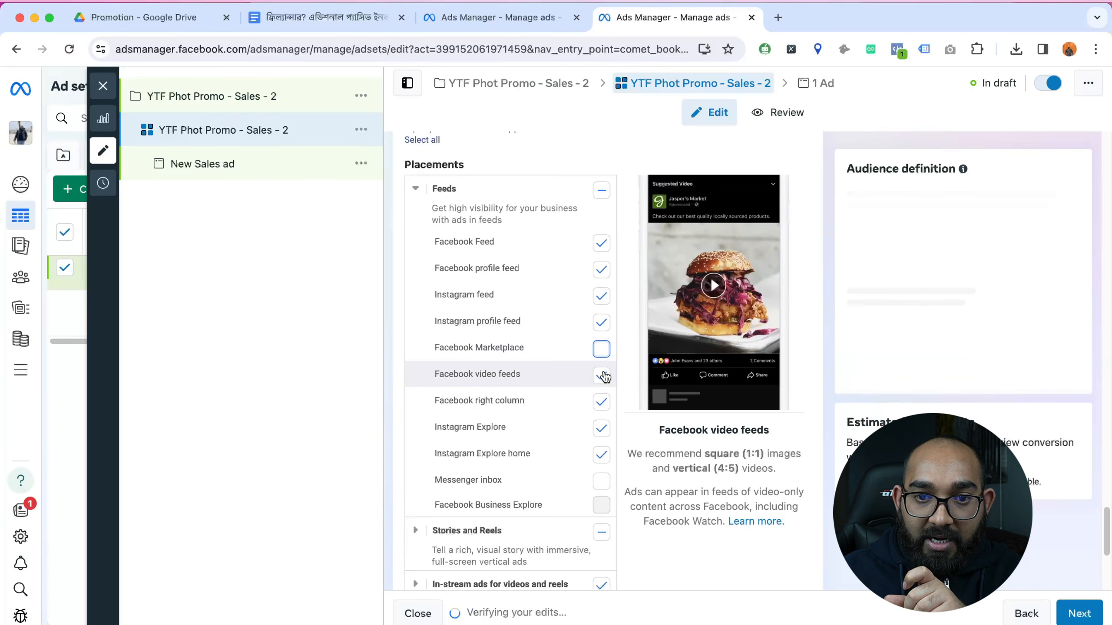
{"action": "left_click", "coordinate": [602, 375]}
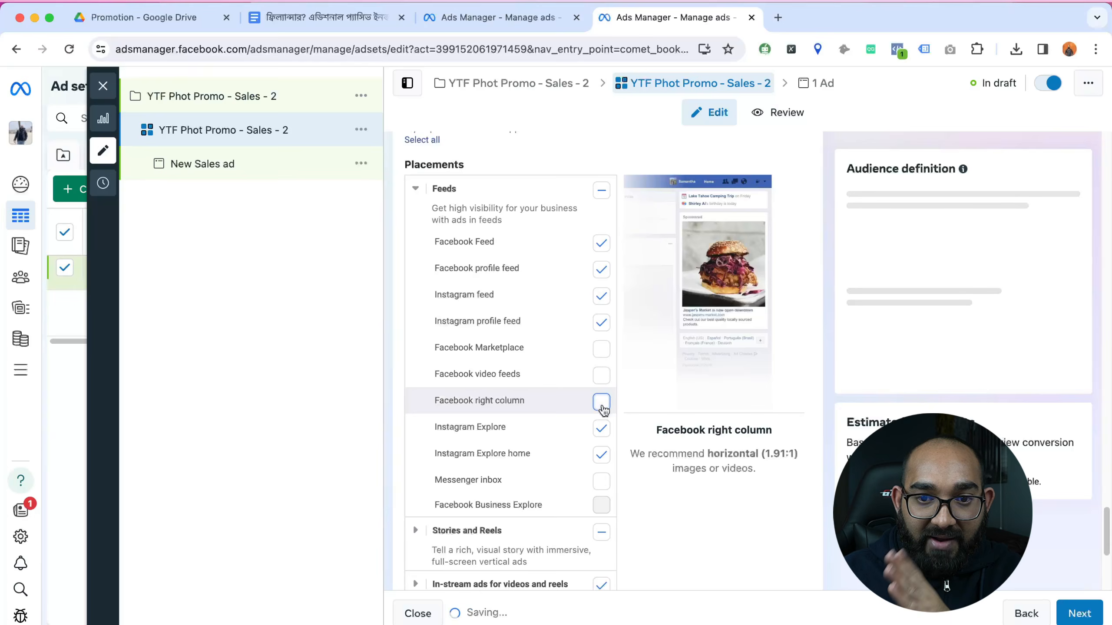
{"action": "left_click", "coordinate": [601, 428]}
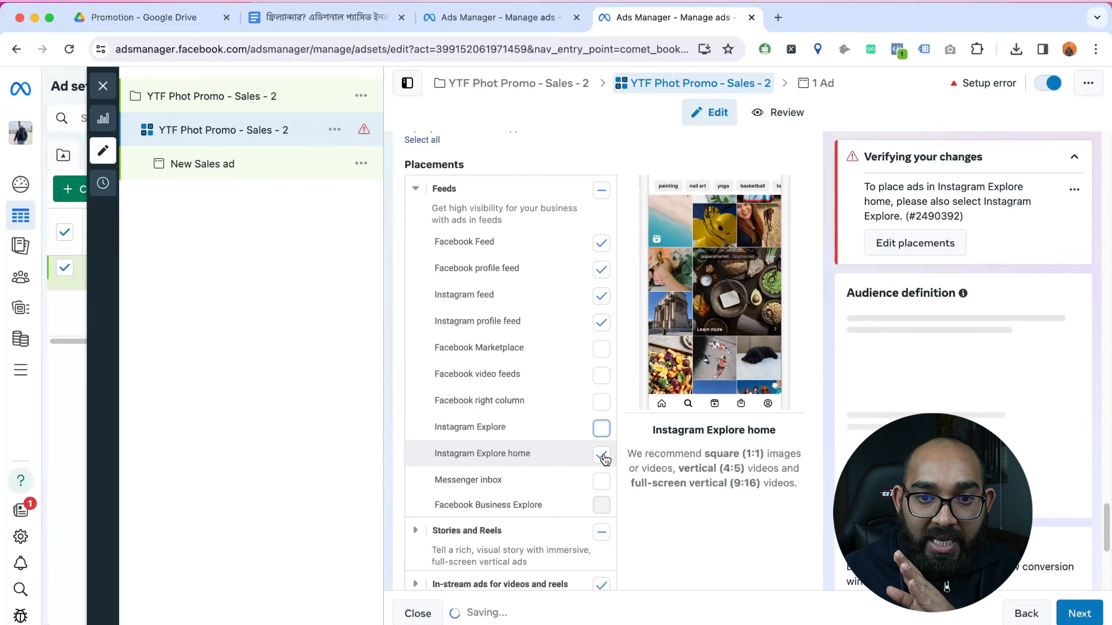
{"action": "left_click", "coordinate": [603, 456]}
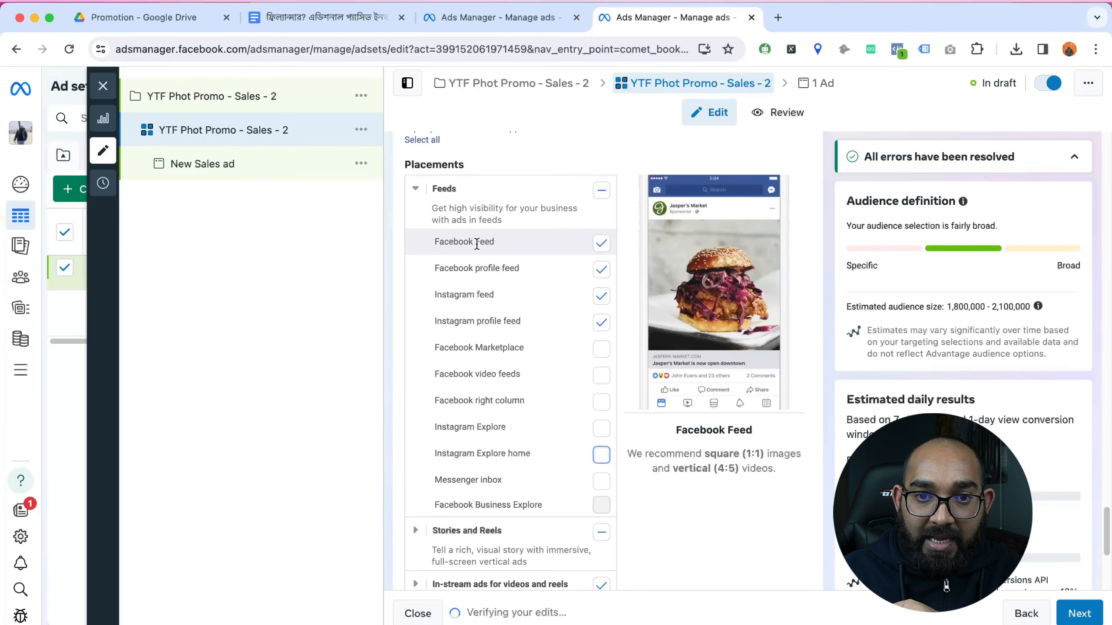
Step: Expand the Stories and Reels placements and deselect the whole group
{"action": "scroll", "coordinate": [550, 504], "scroll_direction": "down", "scroll_amount": 1}
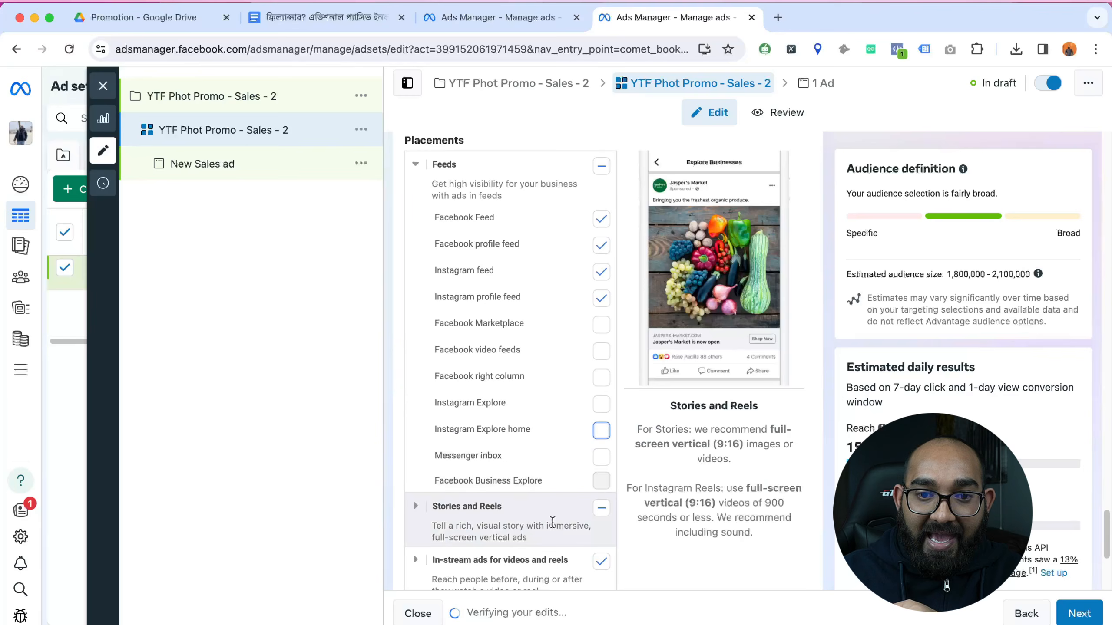
{"action": "left_click", "coordinate": [414, 506]}
{"action": "scroll", "coordinate": [504, 499], "scroll_direction": "down", "scroll_amount": 3}
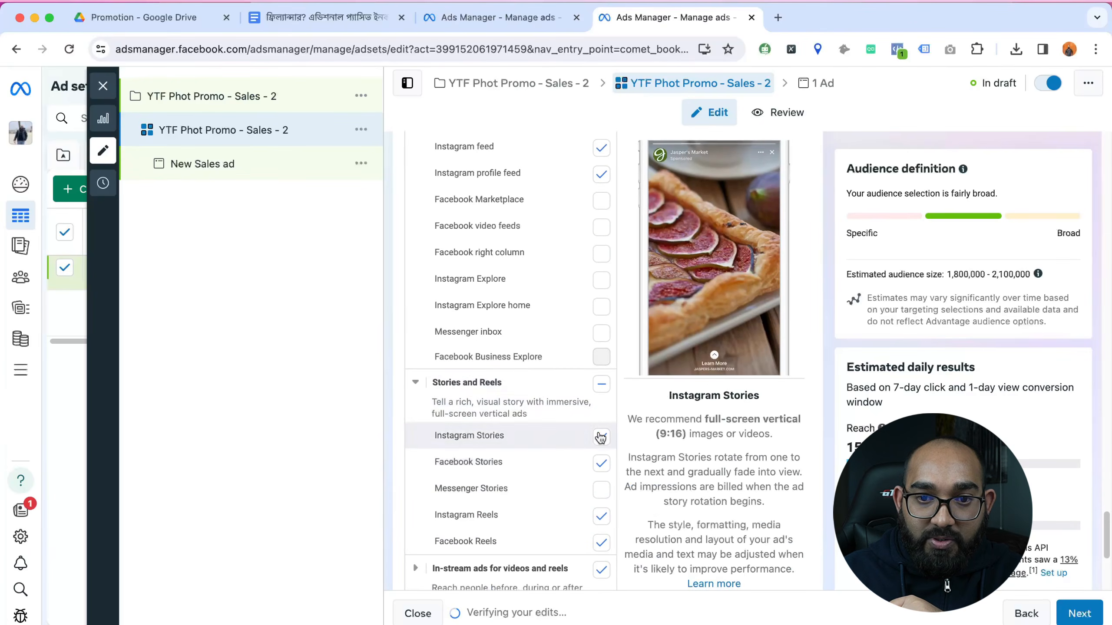
{"action": "left_click", "coordinate": [602, 387]}
{"action": "left_click", "coordinate": [602, 387]}
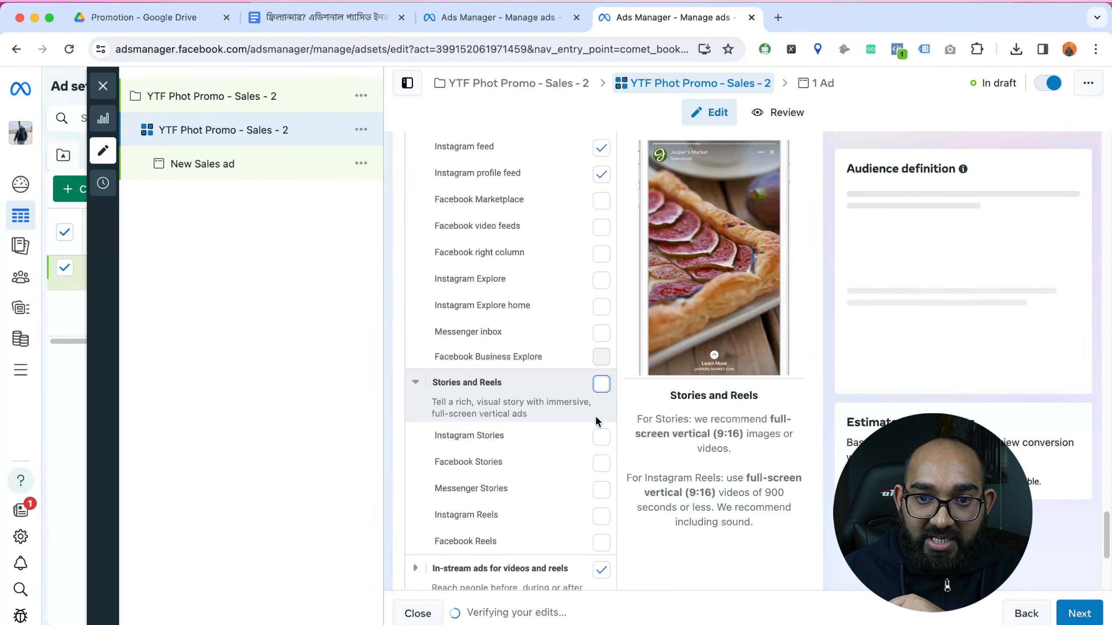
Step: Expand the In-stream ads for videos and reels placements and deselect the whole group
{"action": "scroll", "coordinate": [556, 465], "scroll_direction": "down", "scroll_amount": 3}
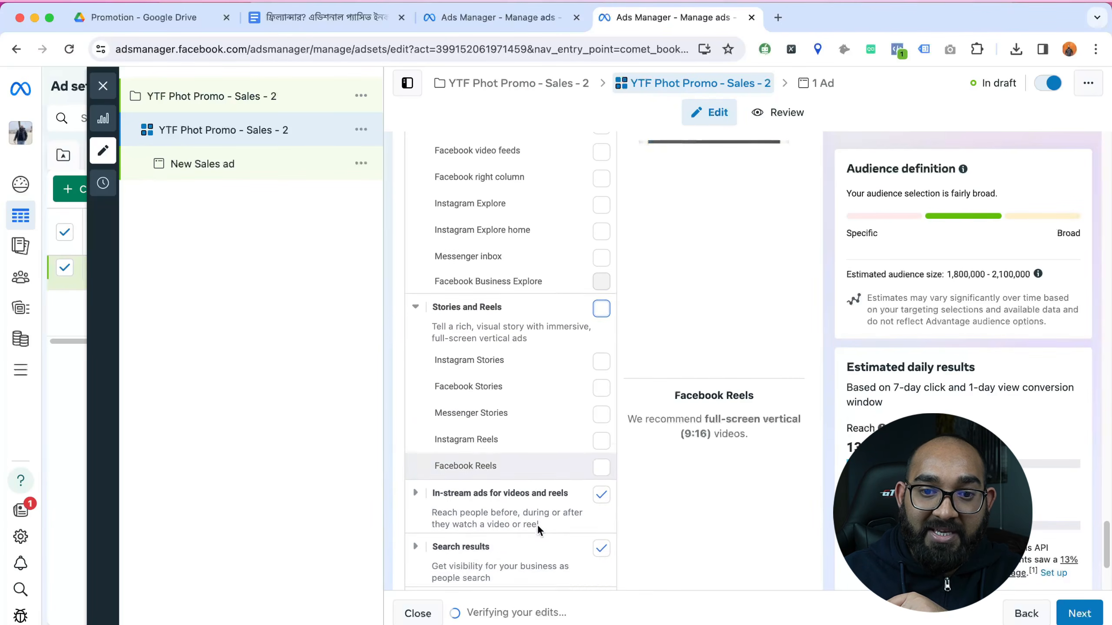
{"action": "scroll", "coordinate": [482, 490], "scroll_direction": "down", "scroll_amount": 2}
{"action": "left_click", "coordinate": [414, 429]}
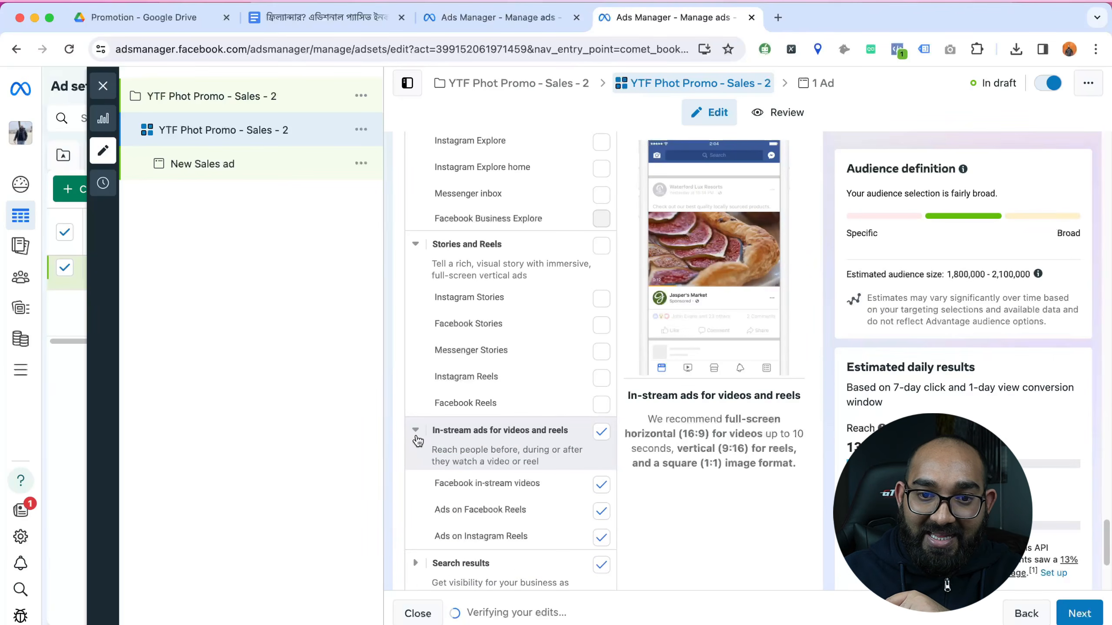
{"action": "left_click", "coordinate": [603, 433]}
Step: Expand the Search results placements and deselect both the Facebook and Instagram search results
{"action": "scroll", "coordinate": [565, 427], "scroll_direction": "down", "scroll_amount": 3}
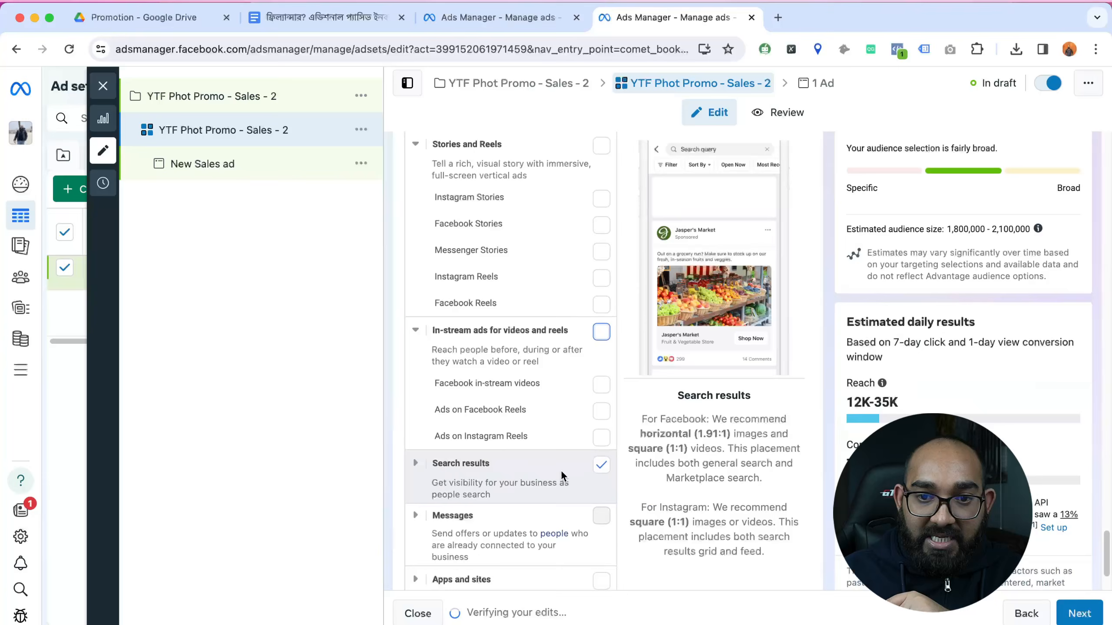
{"action": "left_click", "coordinate": [420, 463]}
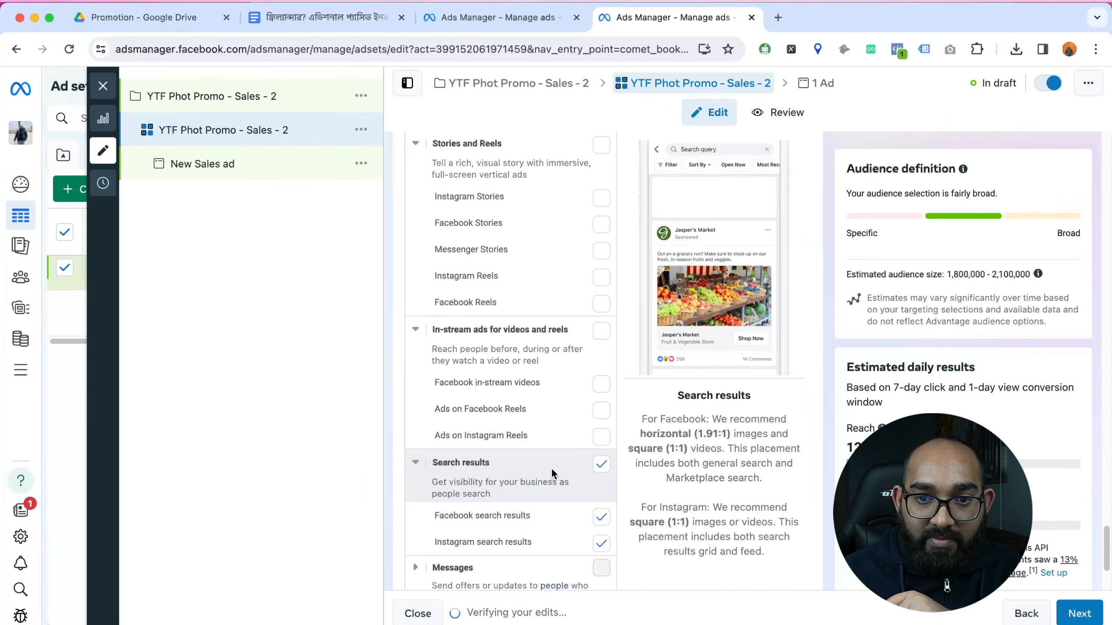
{"action": "left_click", "coordinate": [602, 465]}
{"action": "scroll", "coordinate": [591, 488], "scroll_direction": "up", "scroll_amount": 2}
{"action": "scroll", "coordinate": [547, 491], "scroll_direction": "down", "scroll_amount": 5}
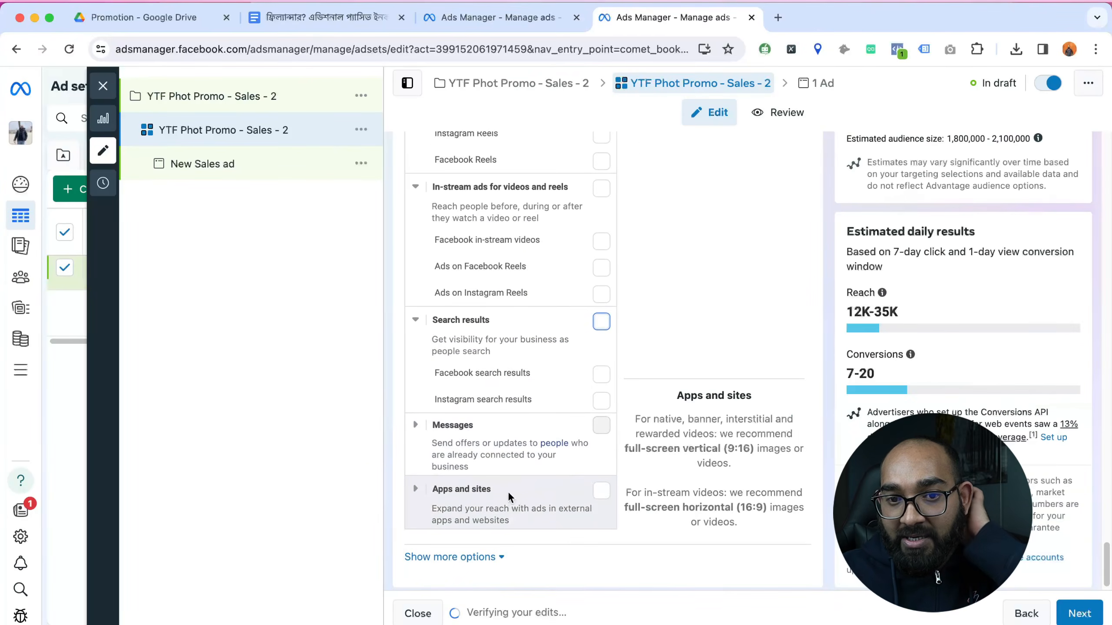
Step: Show the additional placement options and open the specific mobile devices and operating systems setting for editing
{"action": "scroll", "coordinate": [507, 491], "scroll_direction": "up", "scroll_amount": 1}
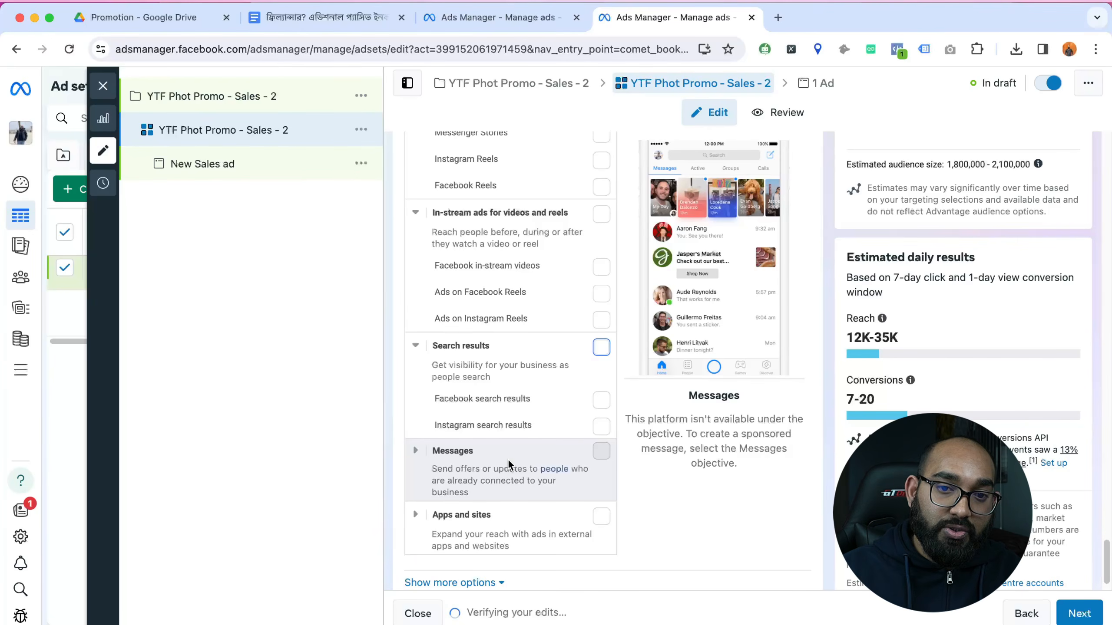
{"action": "scroll", "coordinate": [477, 303], "scroll_direction": "up", "scroll_amount": 10}
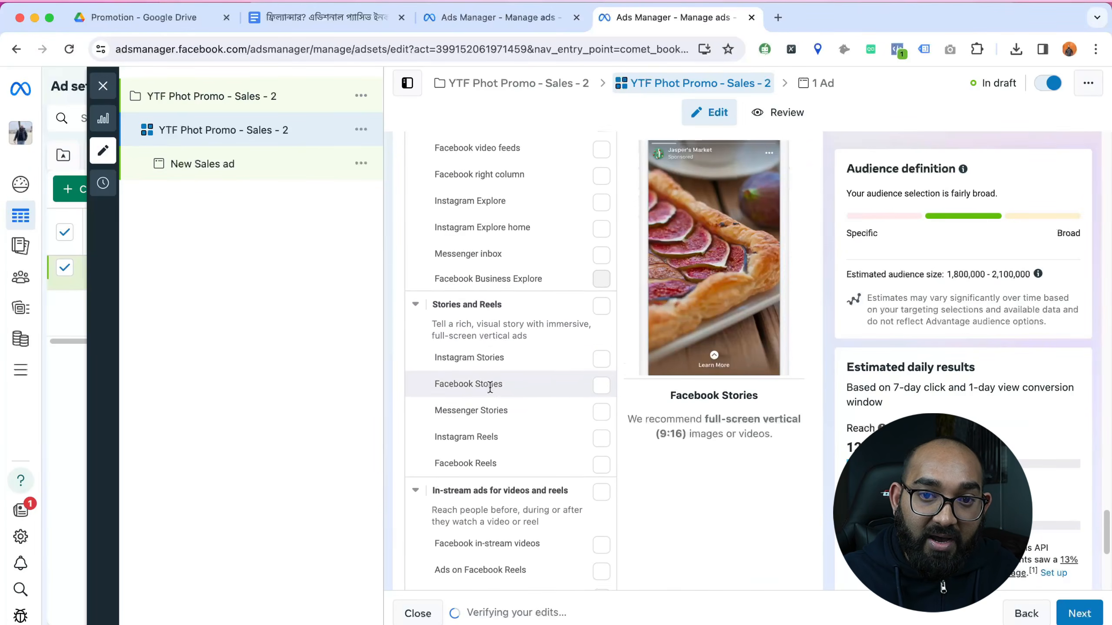
{"action": "scroll", "coordinate": [489, 388], "scroll_direction": "up", "scroll_amount": 10}
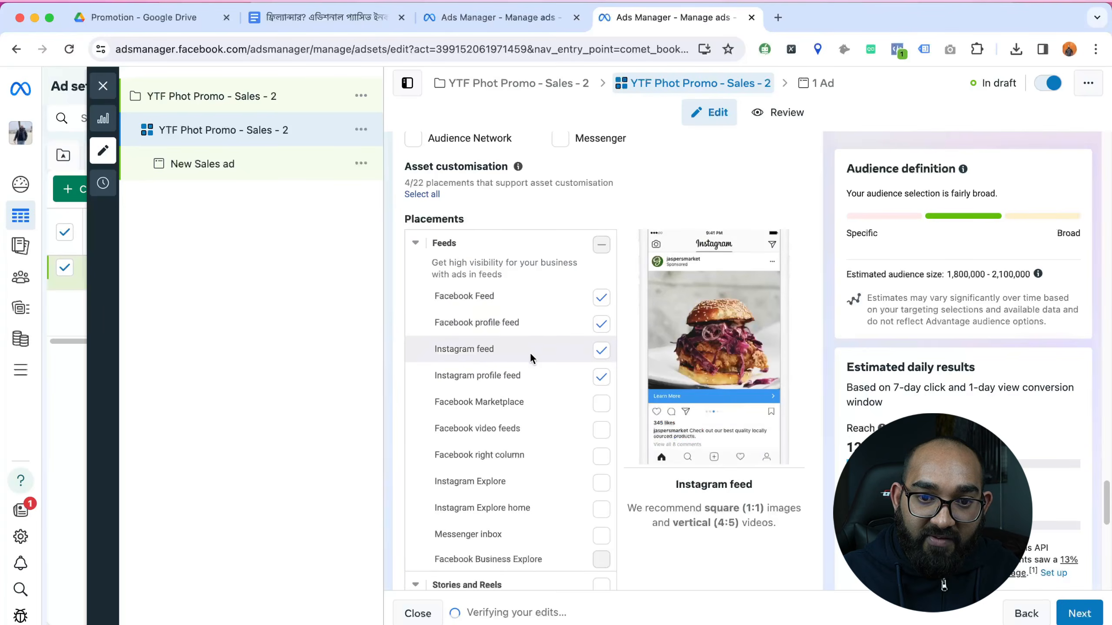
{"action": "scroll", "coordinate": [530, 370], "scroll_direction": "down", "scroll_amount": 15}
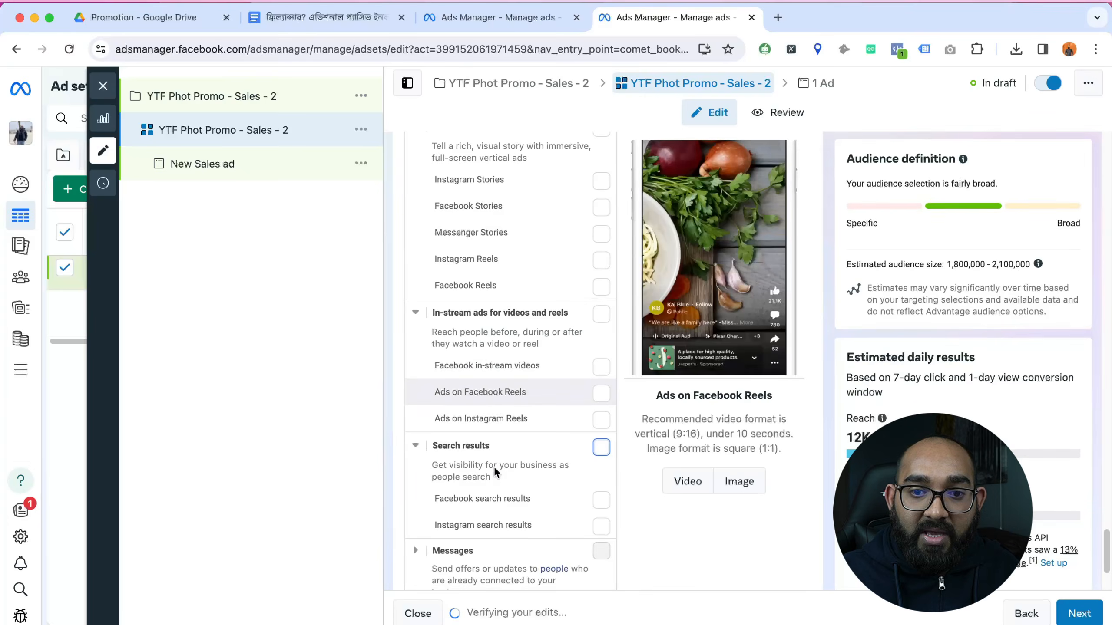
{"action": "scroll", "coordinate": [494, 466], "scroll_direction": "down", "scroll_amount": 5}
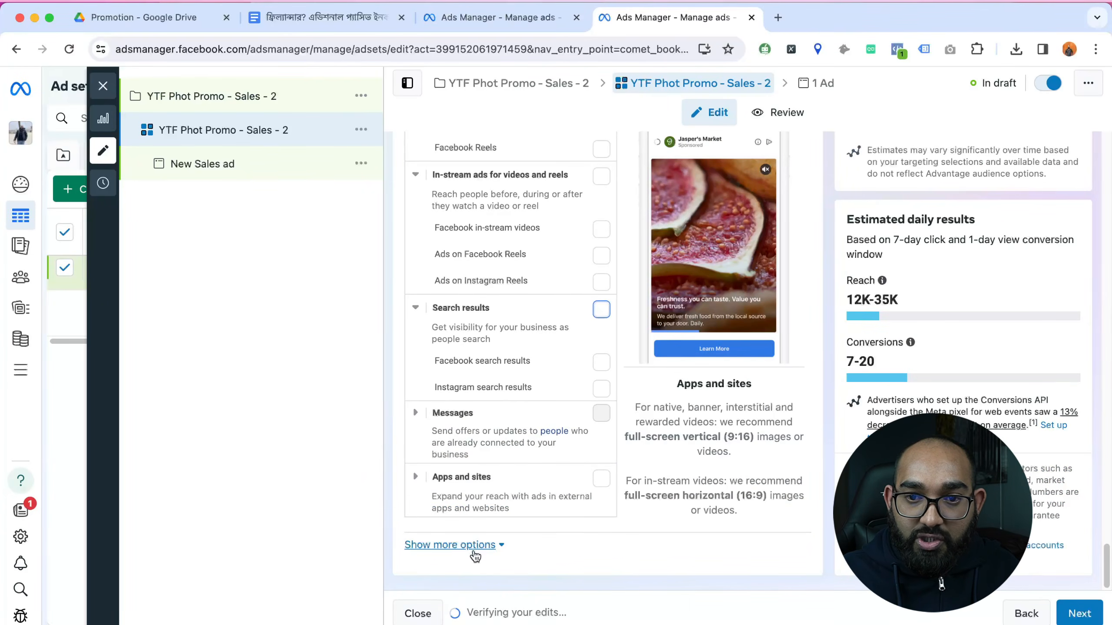
{"action": "left_click", "coordinate": [475, 546]}
{"action": "scroll", "coordinate": [654, 490], "scroll_direction": "down", "scroll_amount": 5}
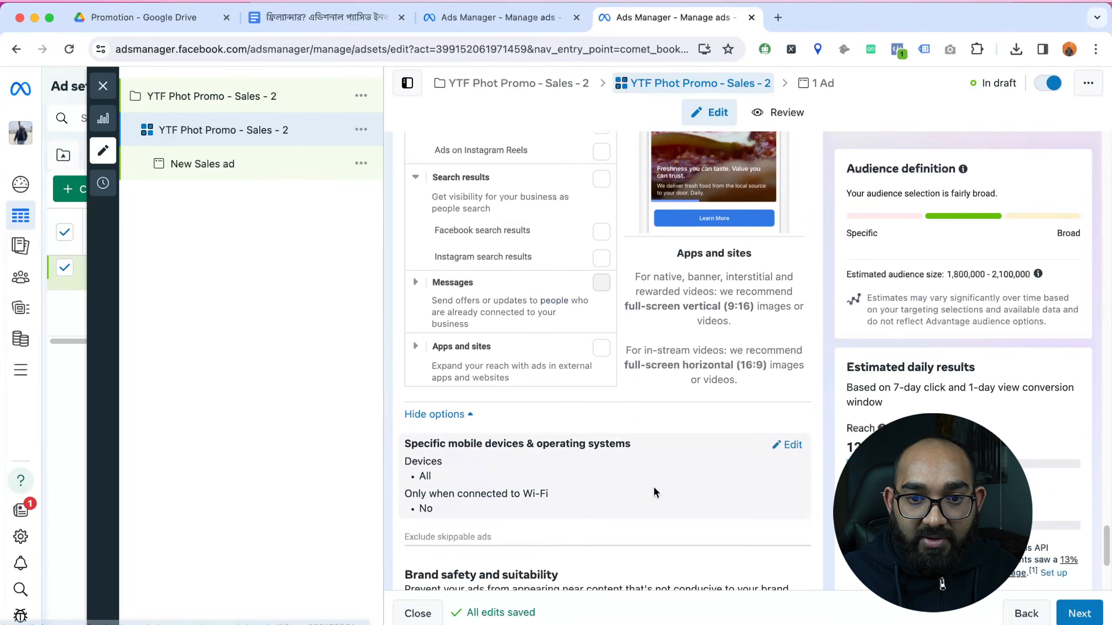
{"action": "scroll", "coordinate": [653, 490], "scroll_direction": "down", "scroll_amount": 3}
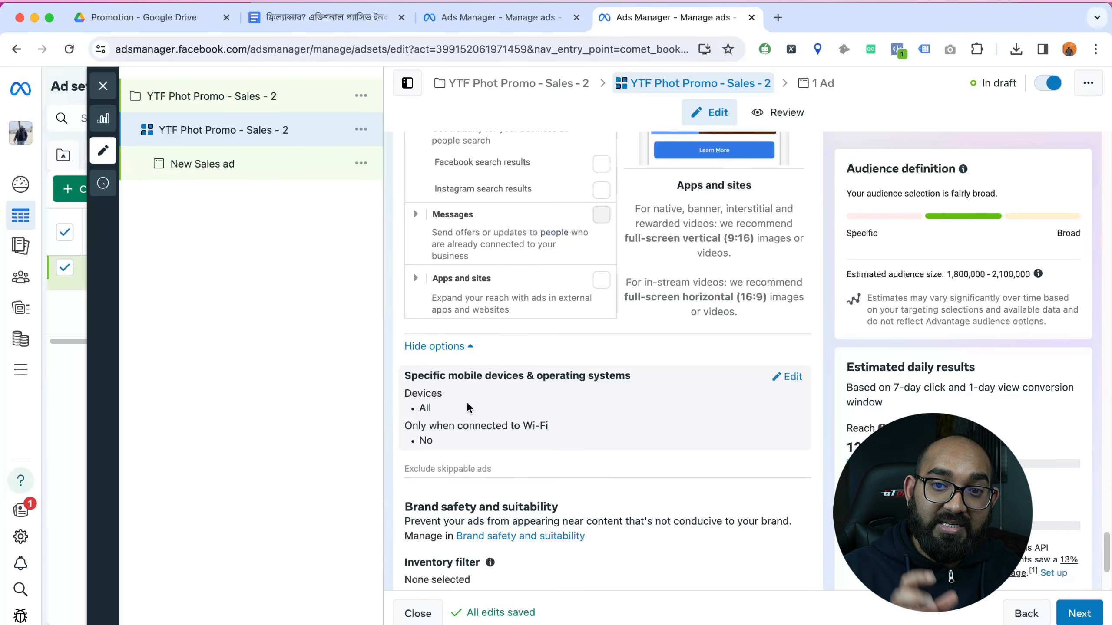
{"action": "left_click", "coordinate": [788, 377]}
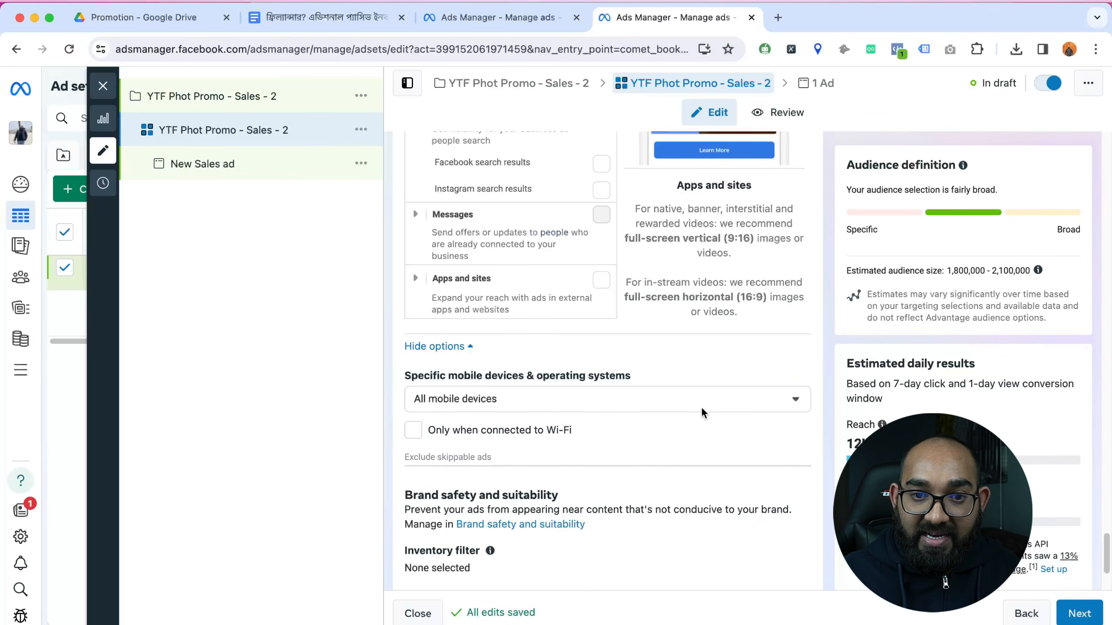
Step: Try the Android devices only and Wi-Fi-only options, then restore All mobile devices without the Wi-Fi restriction
{"action": "left_click", "coordinate": [597, 401]}
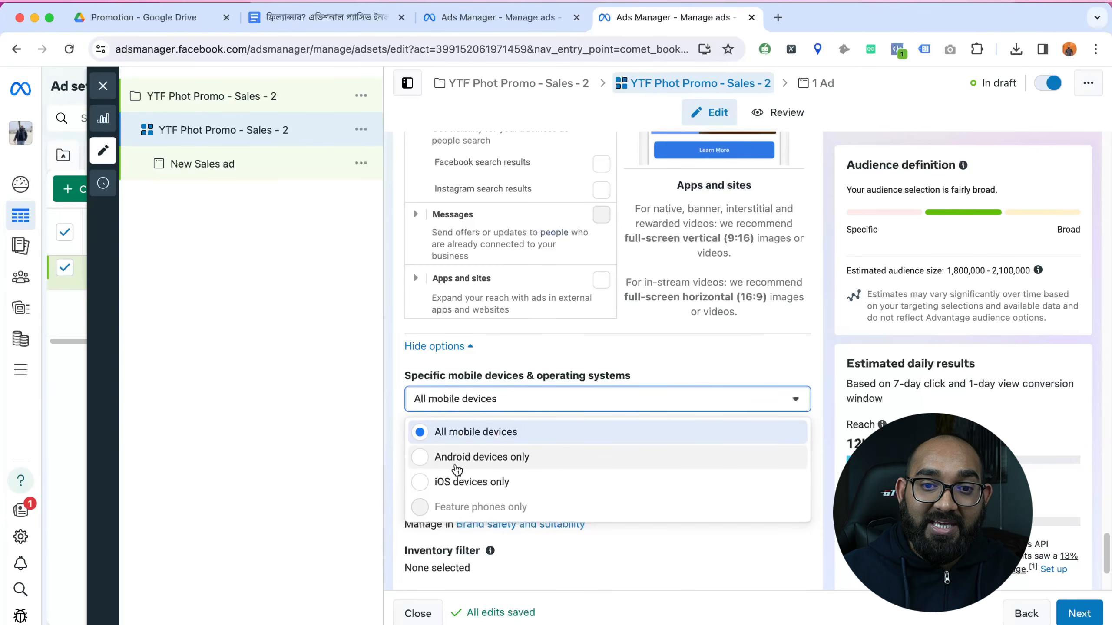
{"action": "left_click", "coordinate": [474, 466]}
{"action": "left_click", "coordinate": [527, 401]}
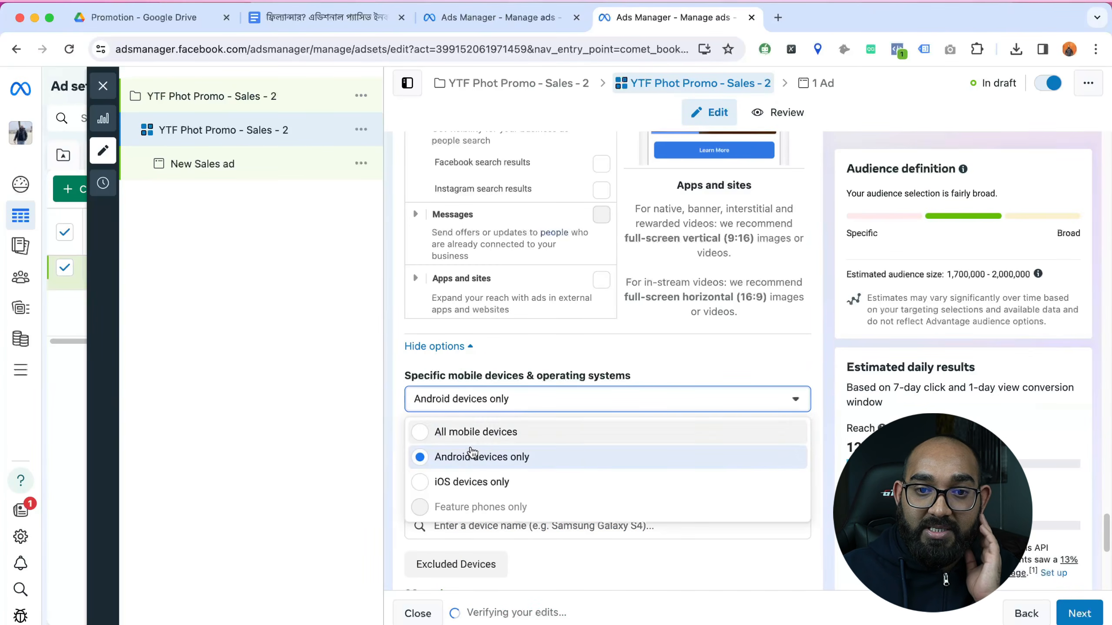
{"action": "left_click", "coordinate": [457, 436]}
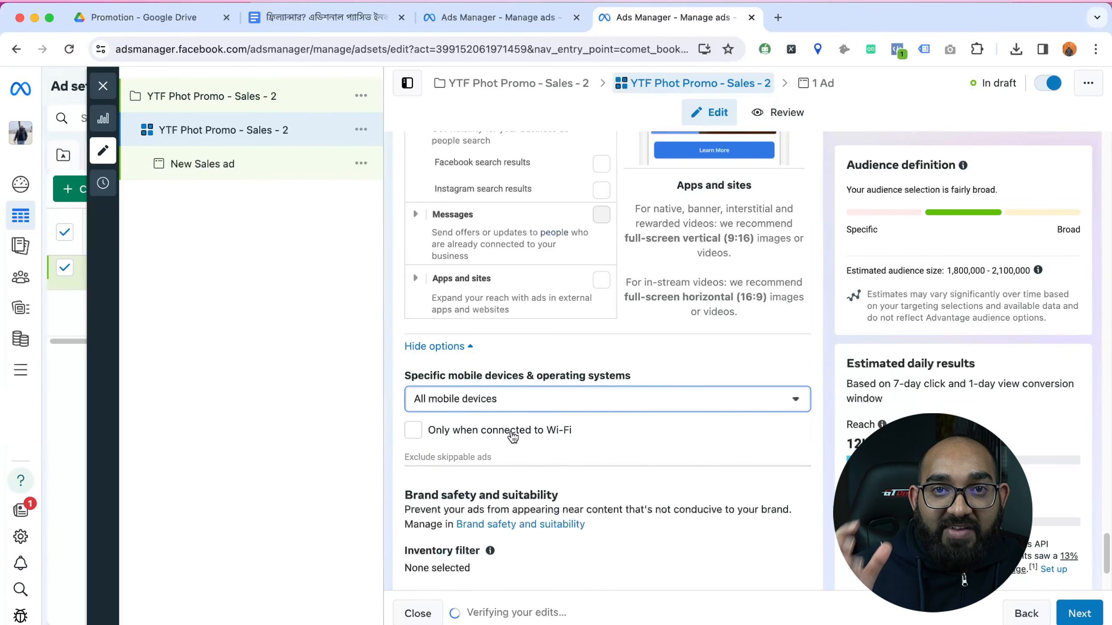
{"action": "left_click", "coordinate": [438, 441]}
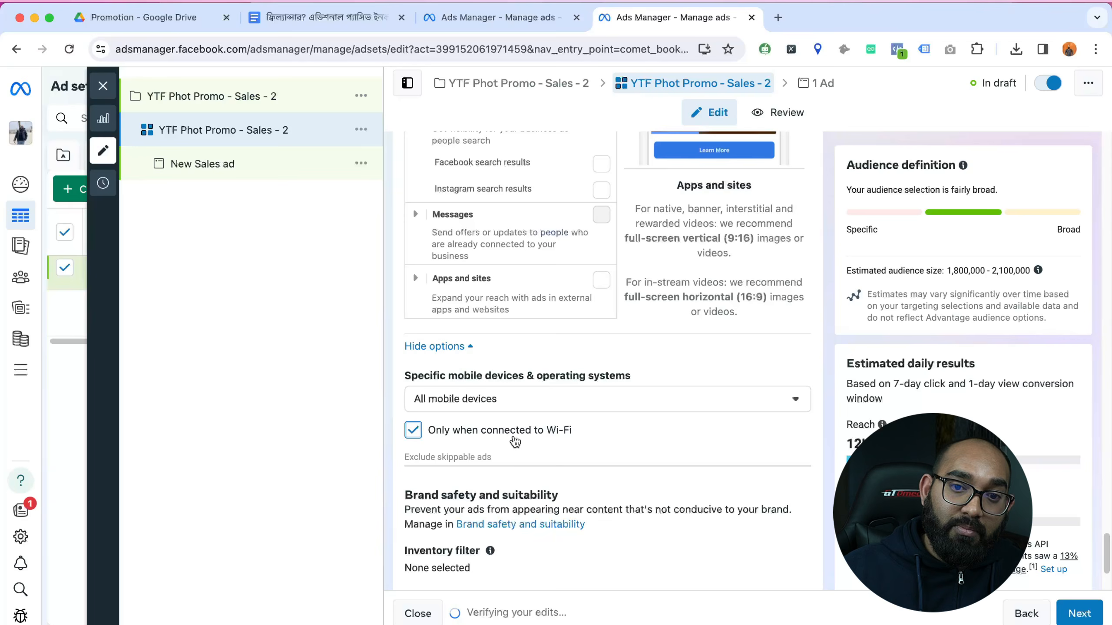
{"action": "left_click", "coordinate": [454, 436]}
Step: Look over the brand safety, placement and targeting settings, and continue from the ad set to the ad's settings
{"action": "scroll", "coordinate": [633, 442], "scroll_direction": "down", "scroll_amount": 3}
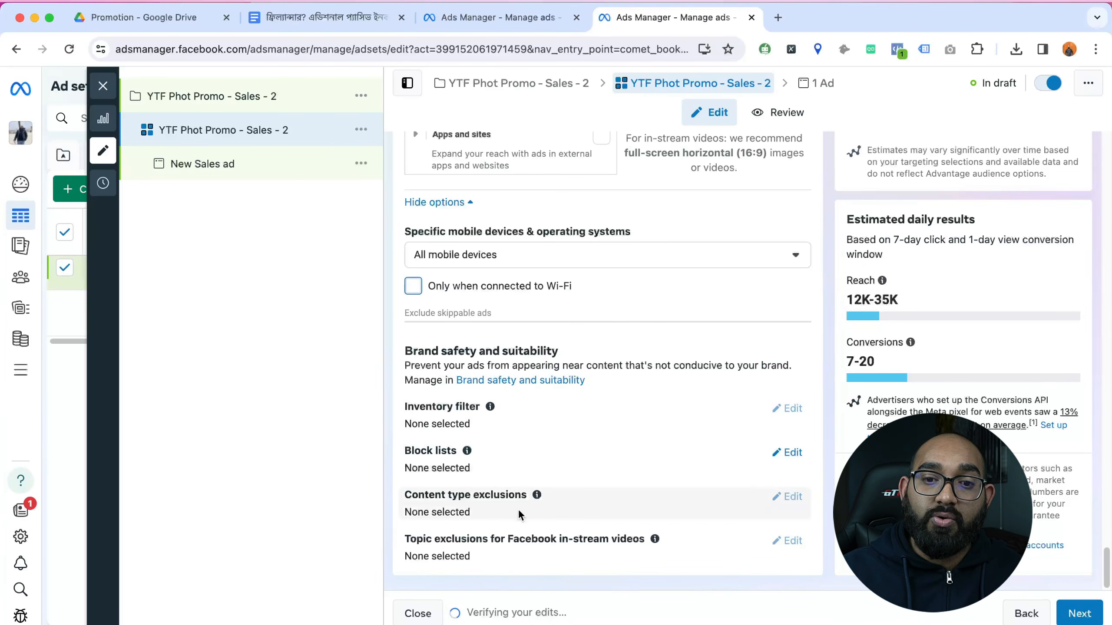
{"action": "scroll", "coordinate": [655, 389], "scroll_direction": "up", "scroll_amount": 10}
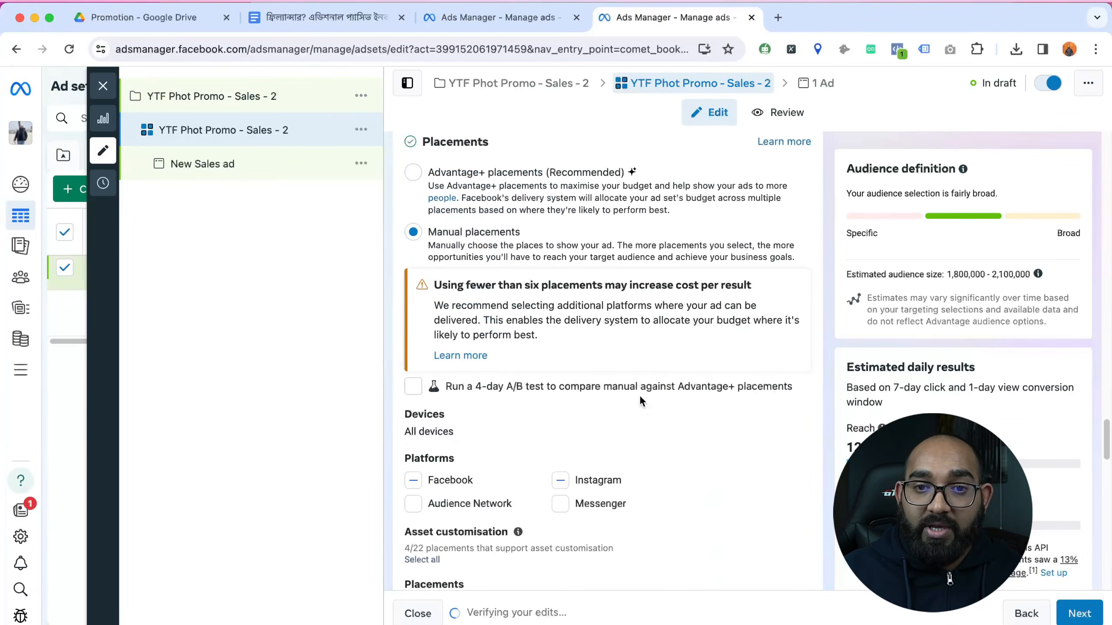
{"action": "scroll", "coordinate": [641, 395], "scroll_direction": "up", "scroll_amount": 10}
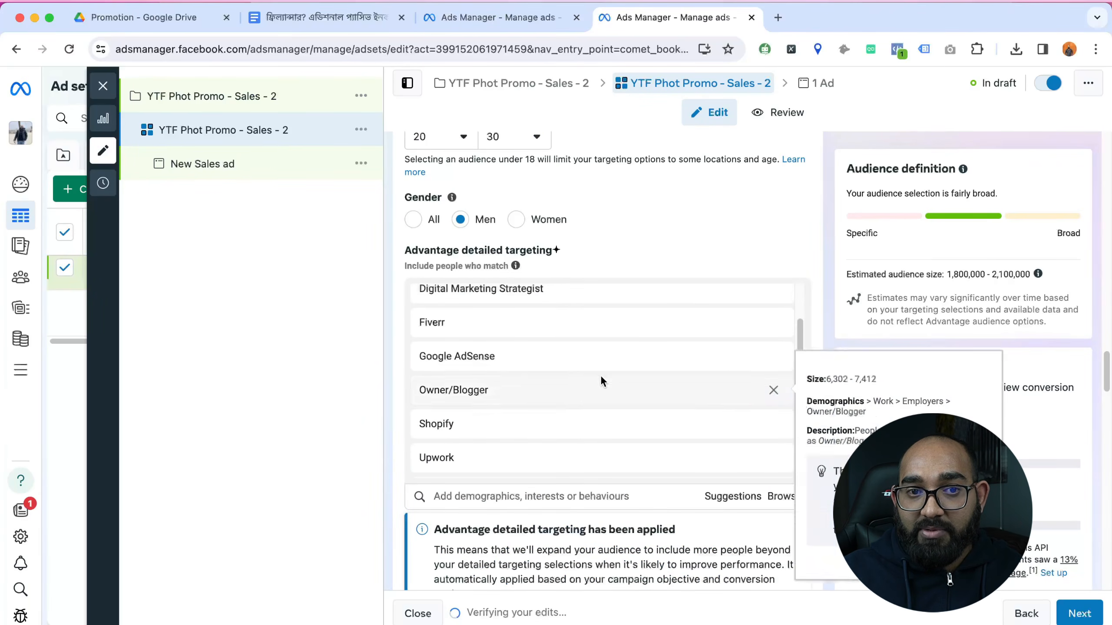
{"action": "mouse_move", "coordinate": [655, 387]}
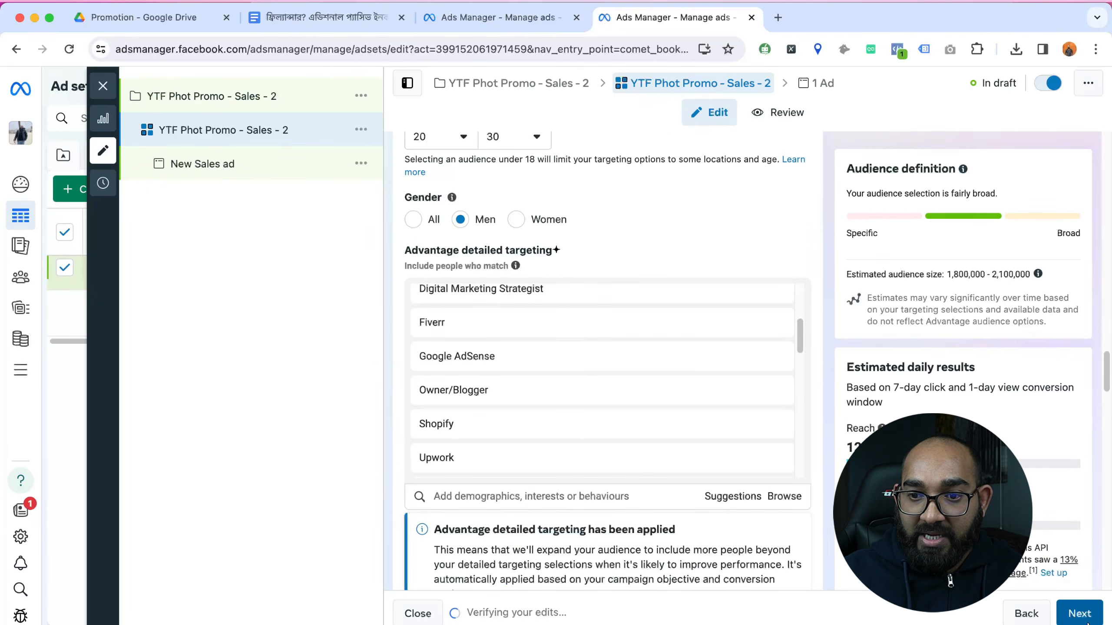
{"action": "left_click", "coordinate": [1071, 613]}
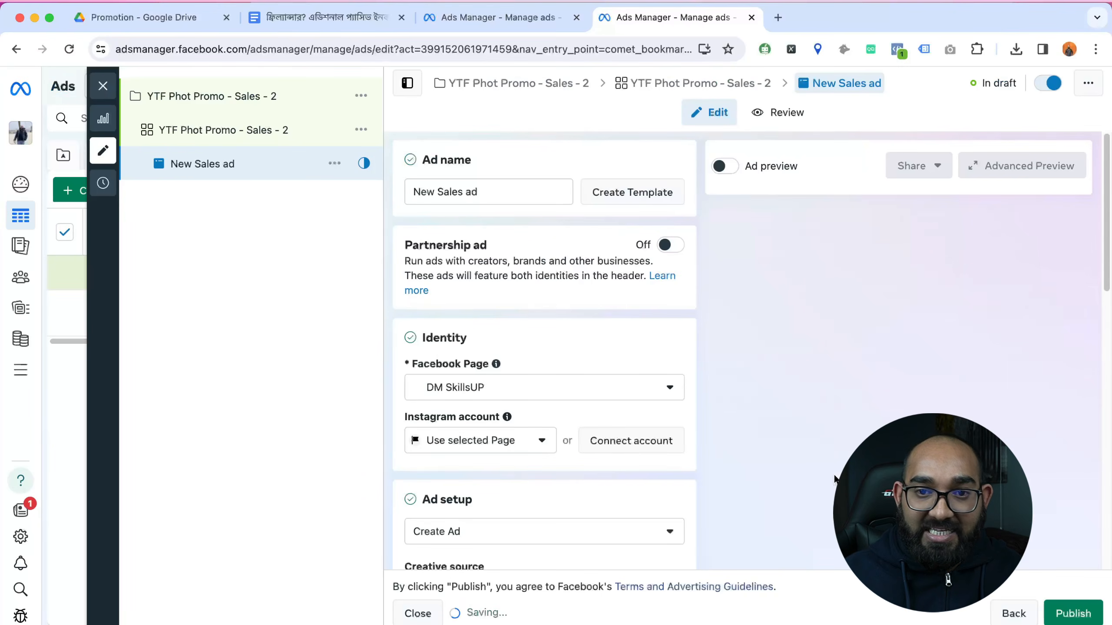
Step: Rename the ad from its default name to "YTF Phot Promo - Sales - 2"
{"action": "left_click", "coordinate": [420, 191]}
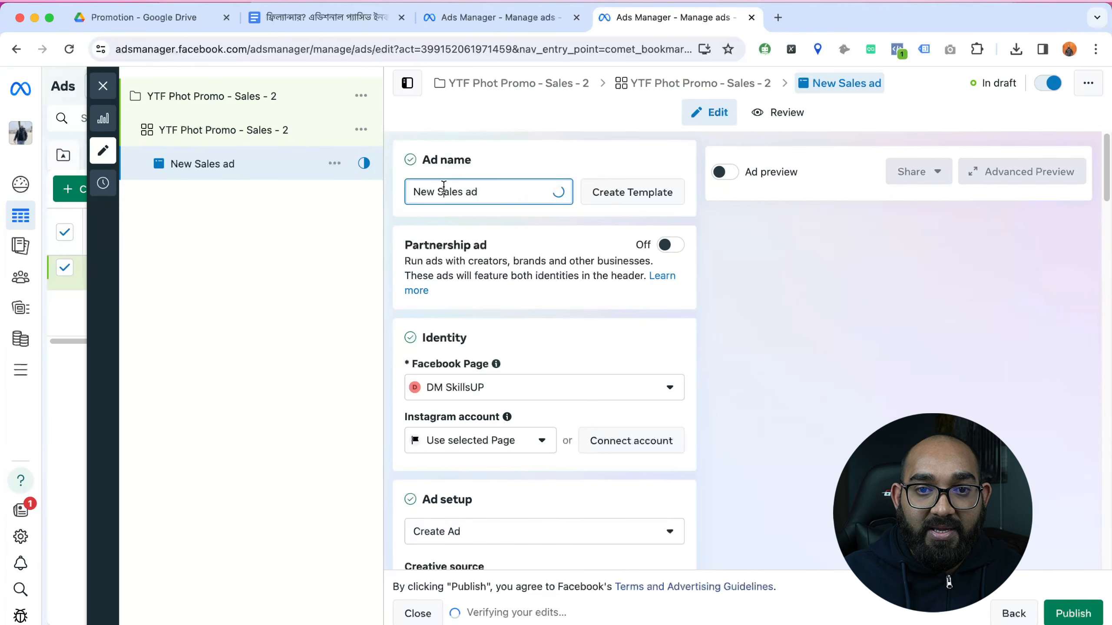
{"action": "triple_click", "coordinate": [442, 188]}
{"action": "type", "text": "YTF Phot Promo - Sales - 2"}
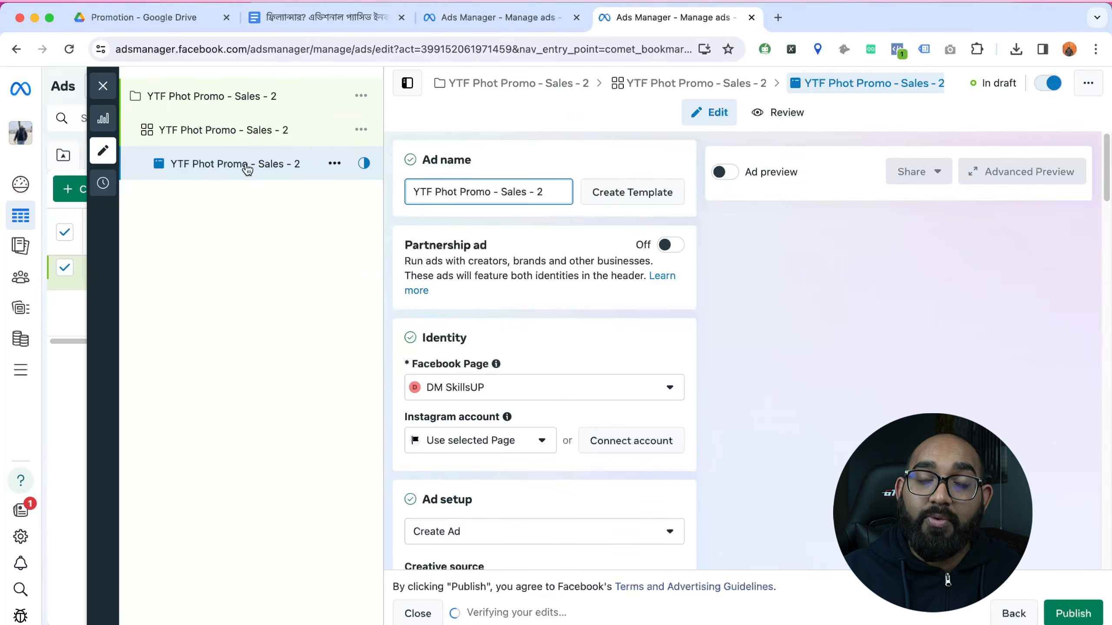
{"action": "left_click", "coordinate": [904, 308]}
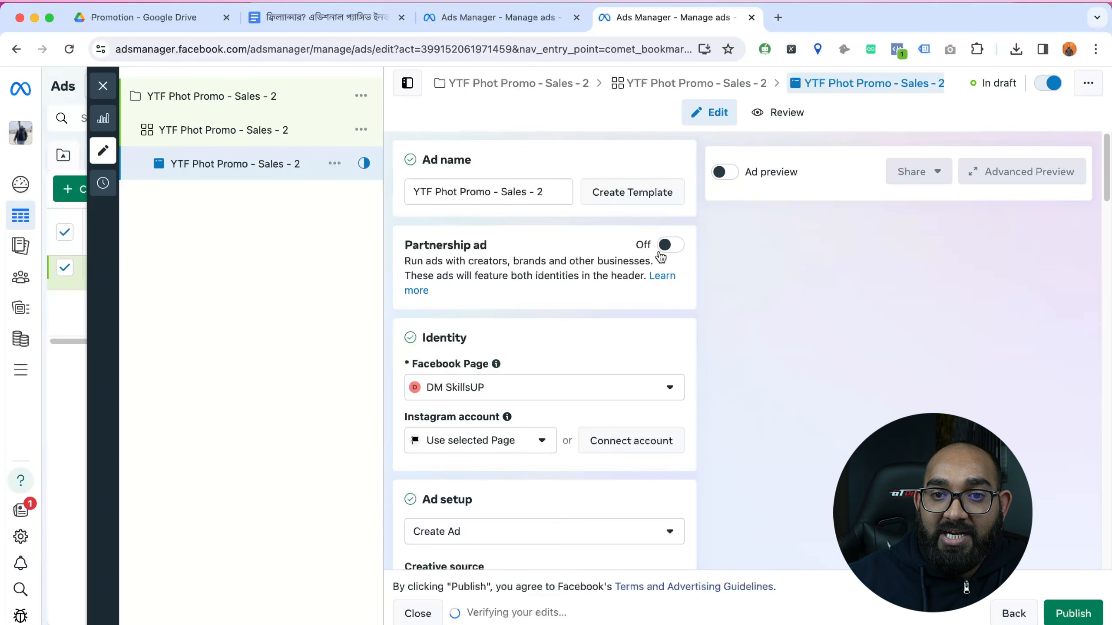
Step: Search the Facebook Pages for "rafys" and set RAFYs as the ad's identity Page
{"action": "scroll", "coordinate": [764, 348], "scroll_direction": "down", "scroll_amount": 1}
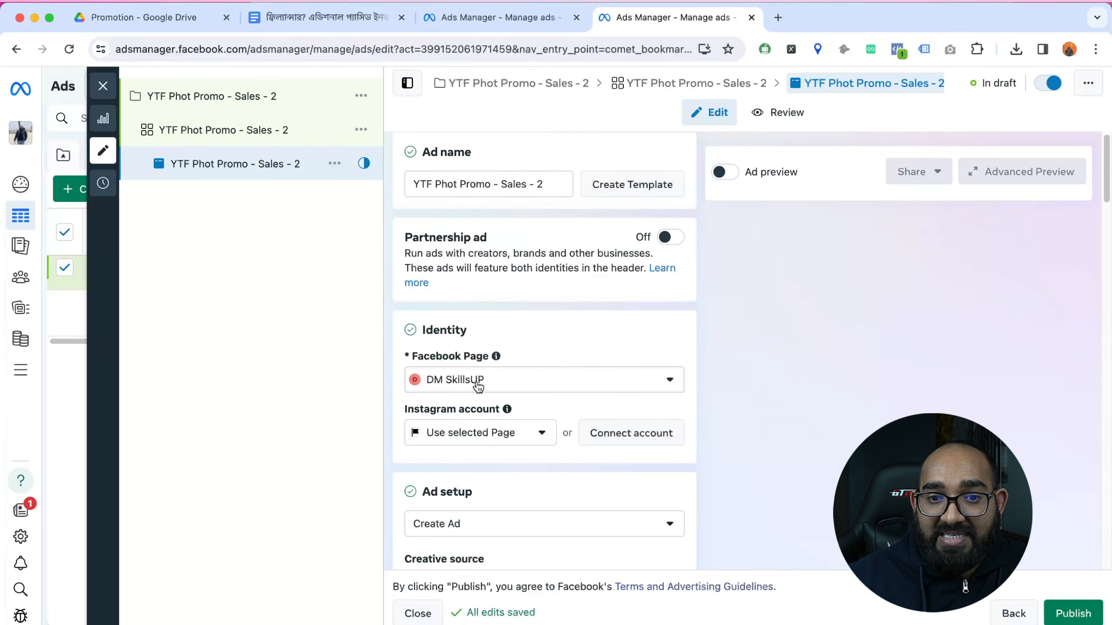
{"action": "left_click", "coordinate": [466, 372]}
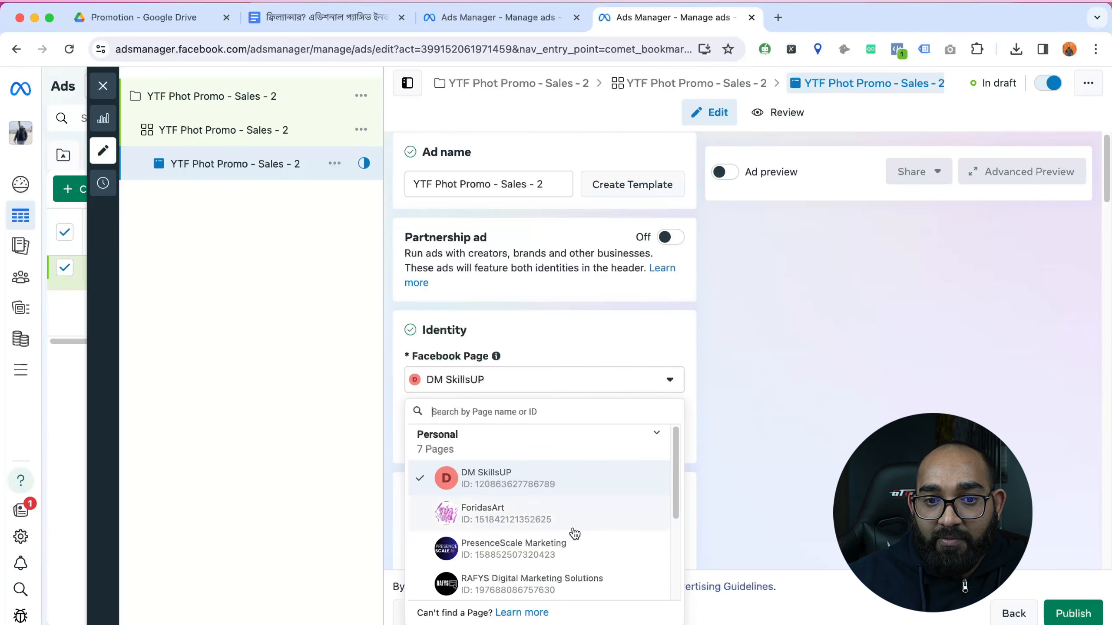
{"action": "scroll", "coordinate": [586, 531], "scroll_direction": "down", "scroll_amount": 3}
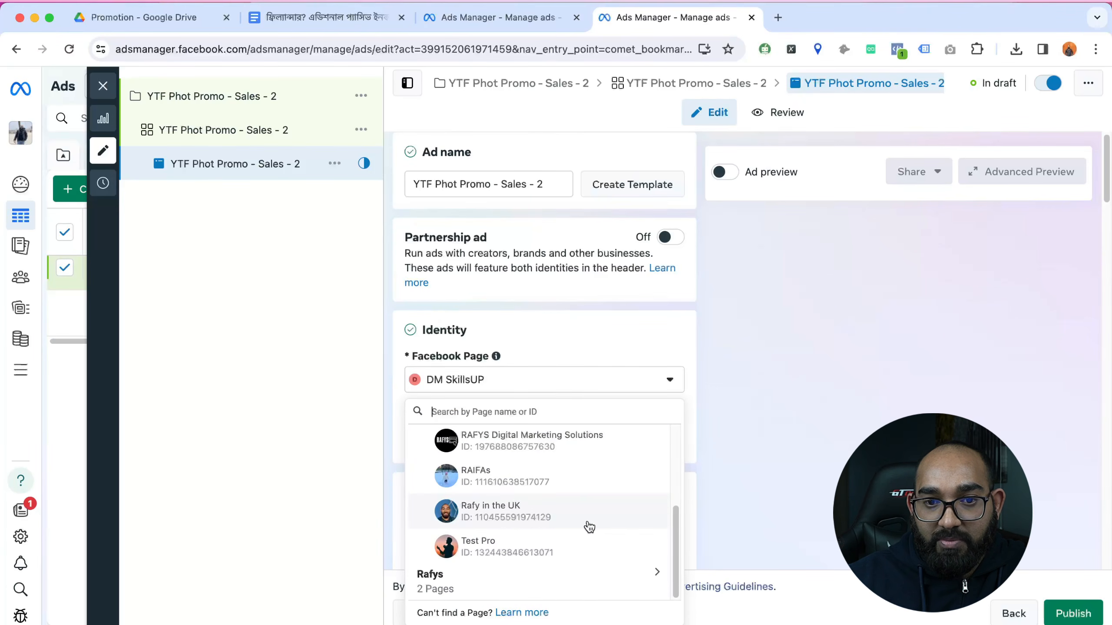
{"action": "scroll", "coordinate": [589, 525], "scroll_direction": "up", "scroll_amount": 5}
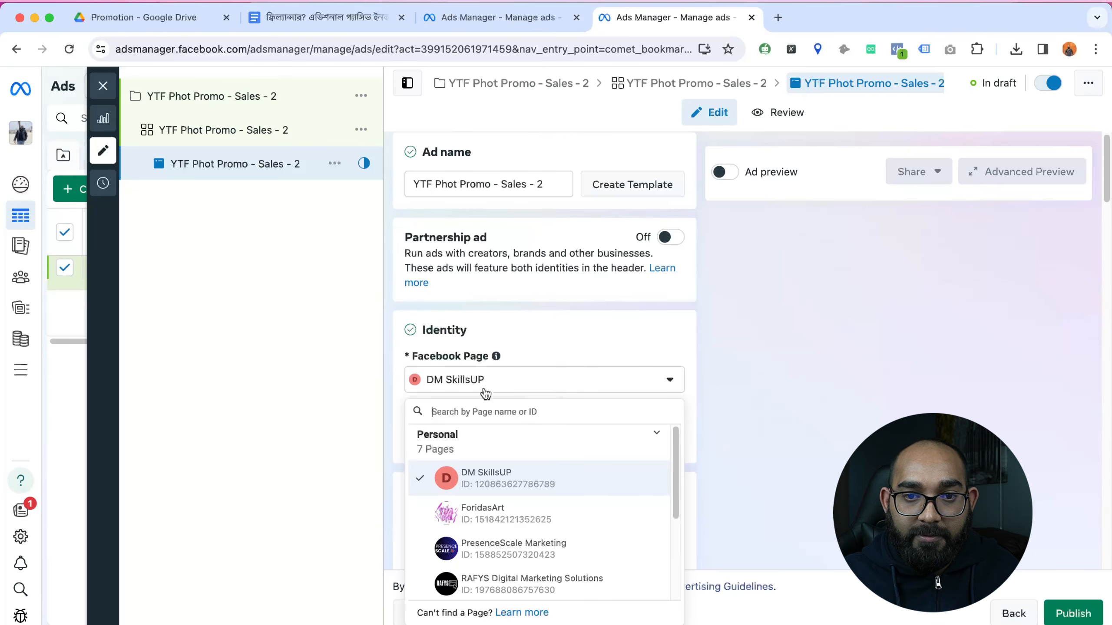
{"action": "type", "text": "rafys"}
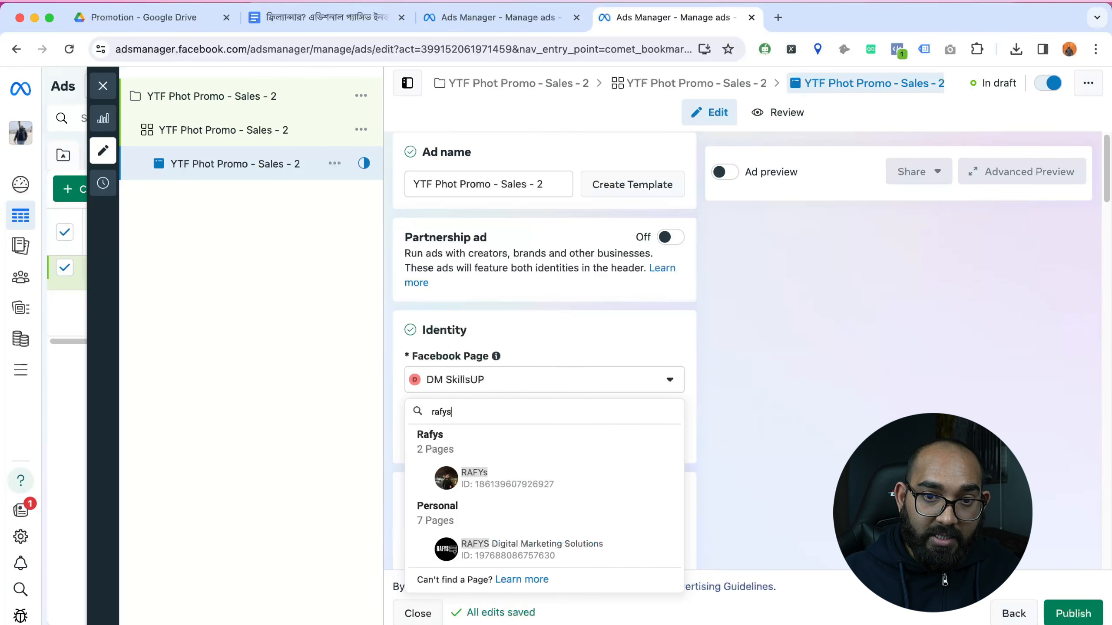
{"action": "left_click", "coordinate": [502, 481]}
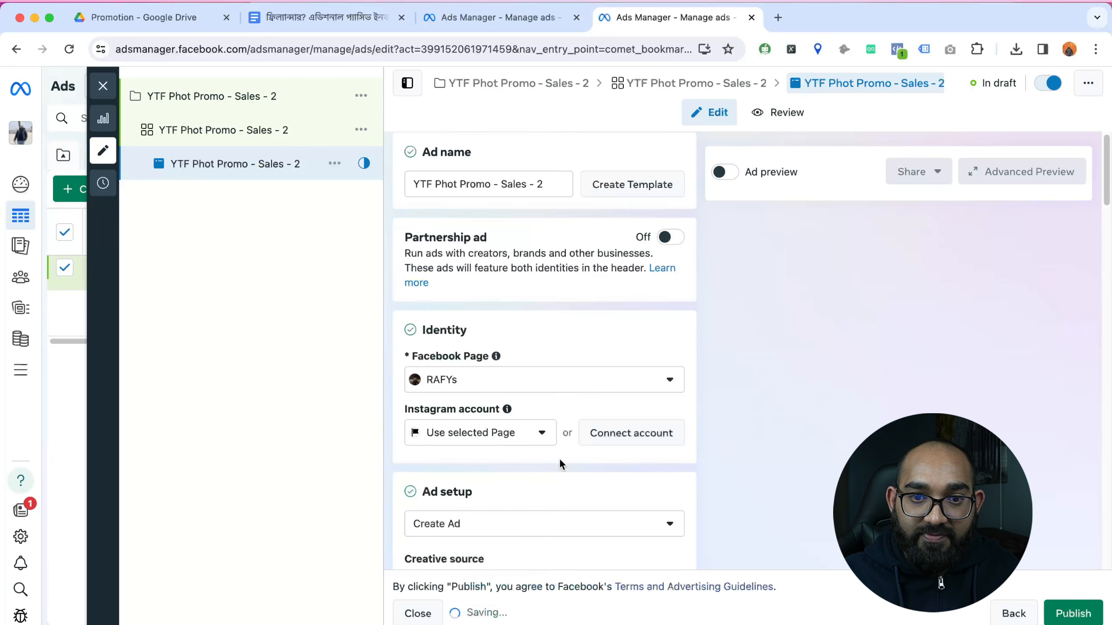
Step: Change the ad setup to Use existing post
{"action": "scroll", "coordinate": [551, 457], "scroll_direction": "down", "scroll_amount": 4}
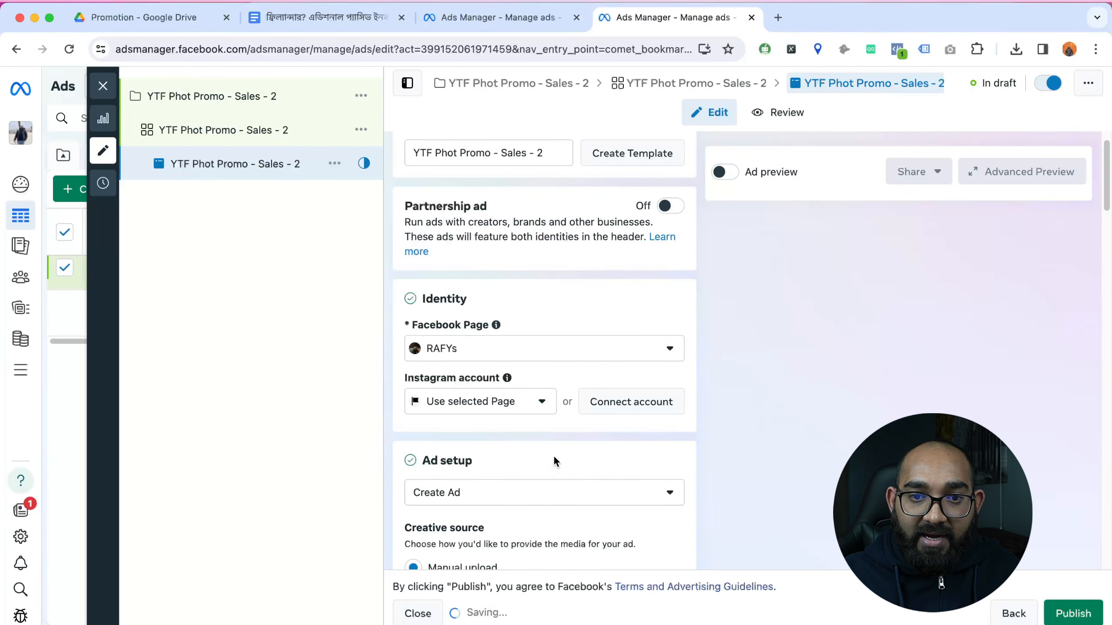
{"action": "scroll", "coordinate": [555, 455], "scroll_direction": "down", "scroll_amount": 3}
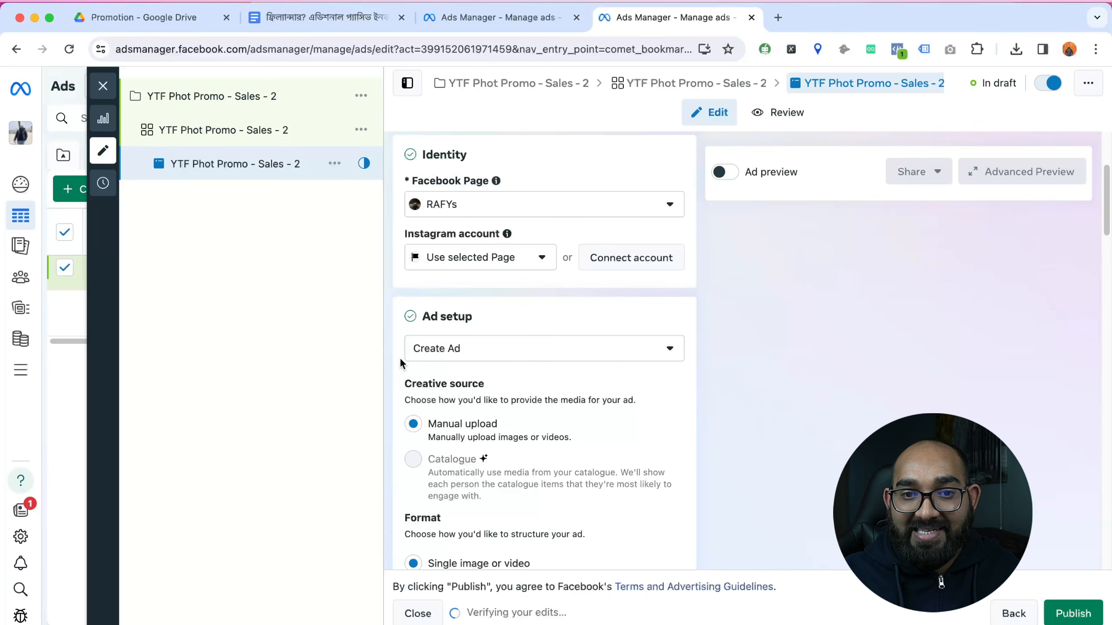
{"action": "scroll", "coordinate": [432, 361], "scroll_direction": "down", "scroll_amount": 1}
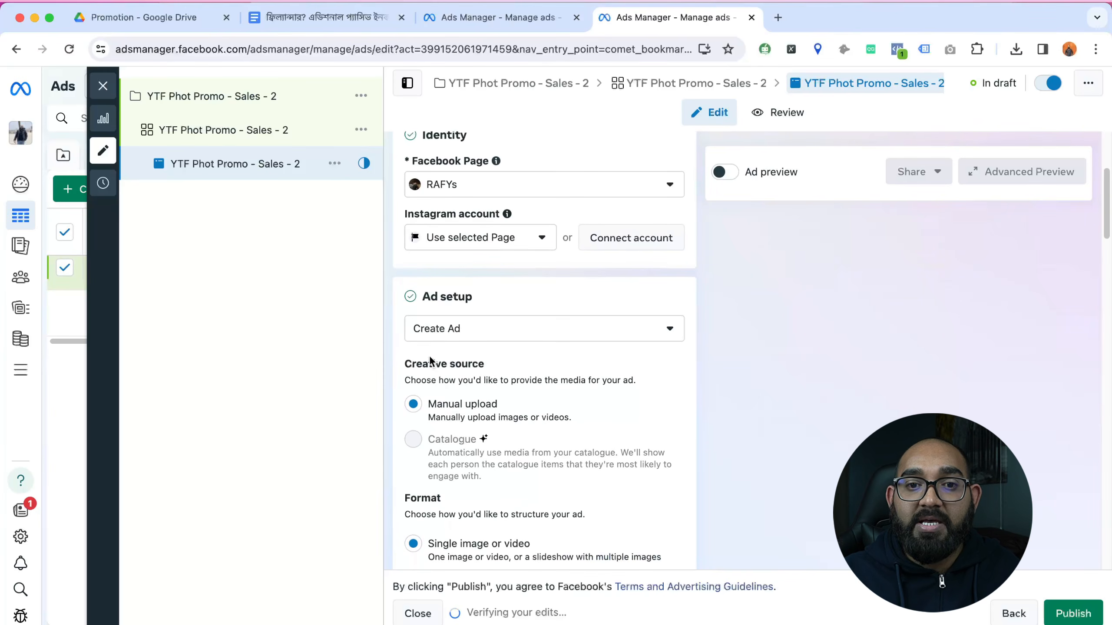
{"action": "left_click", "coordinate": [479, 334]}
{"action": "left_click", "coordinate": [397, 322]}
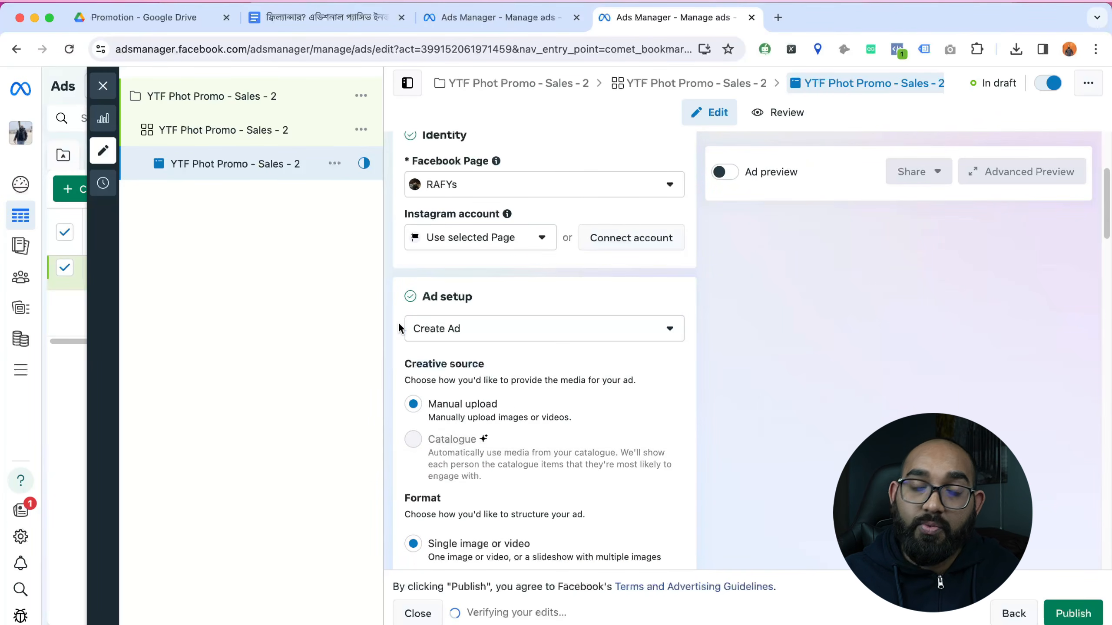
{"action": "scroll", "coordinate": [448, 456], "scroll_direction": "down", "scroll_amount": 3}
{"action": "scroll", "coordinate": [464, 438], "scroll_direction": "down", "scroll_amount": 1}
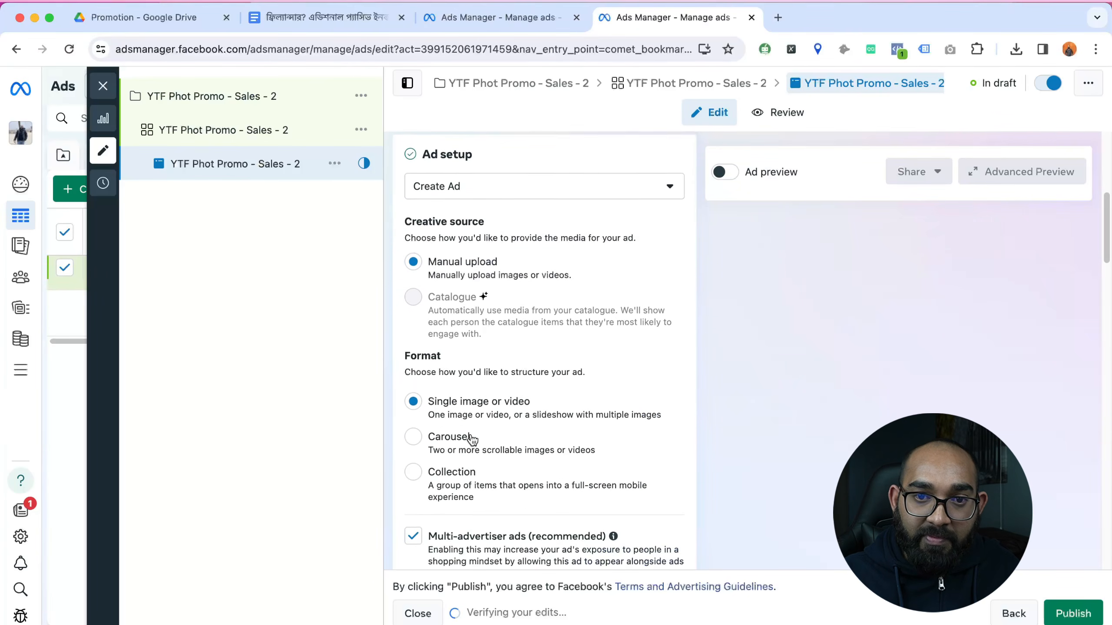
{"action": "scroll", "coordinate": [405, 367], "scroll_direction": "up", "scroll_amount": 3}
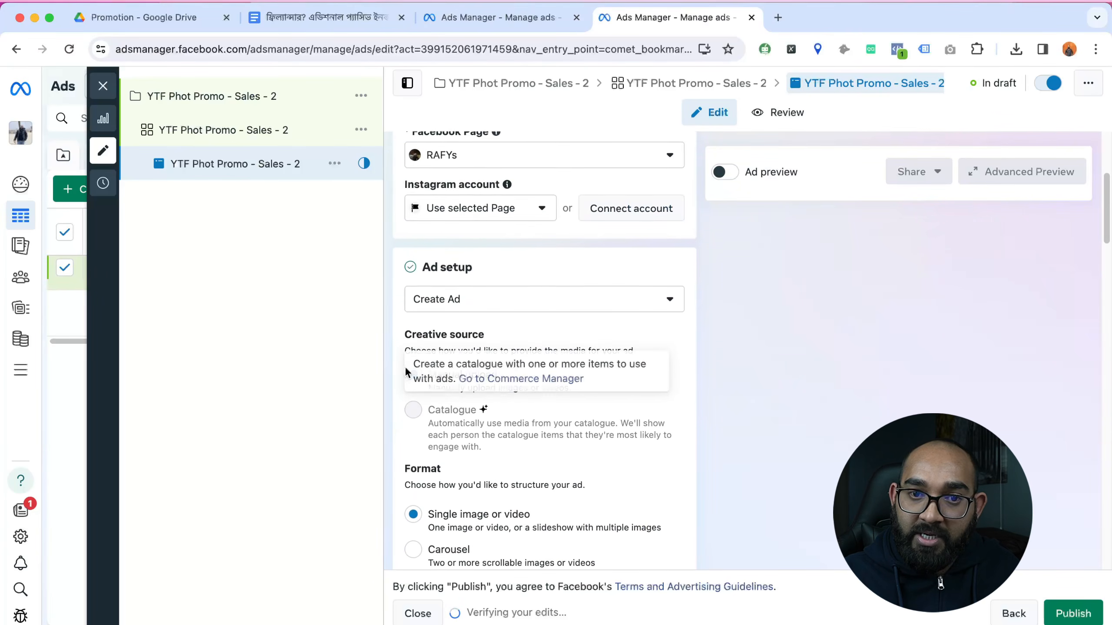
{"action": "left_click", "coordinate": [451, 311]}
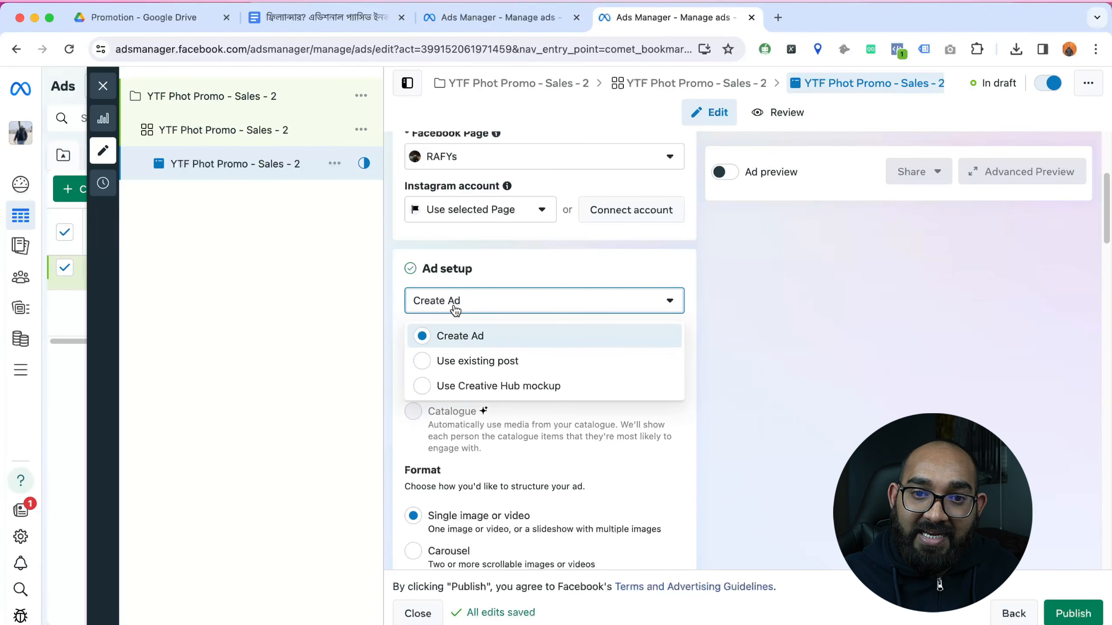
{"action": "left_click", "coordinate": [549, 368]}
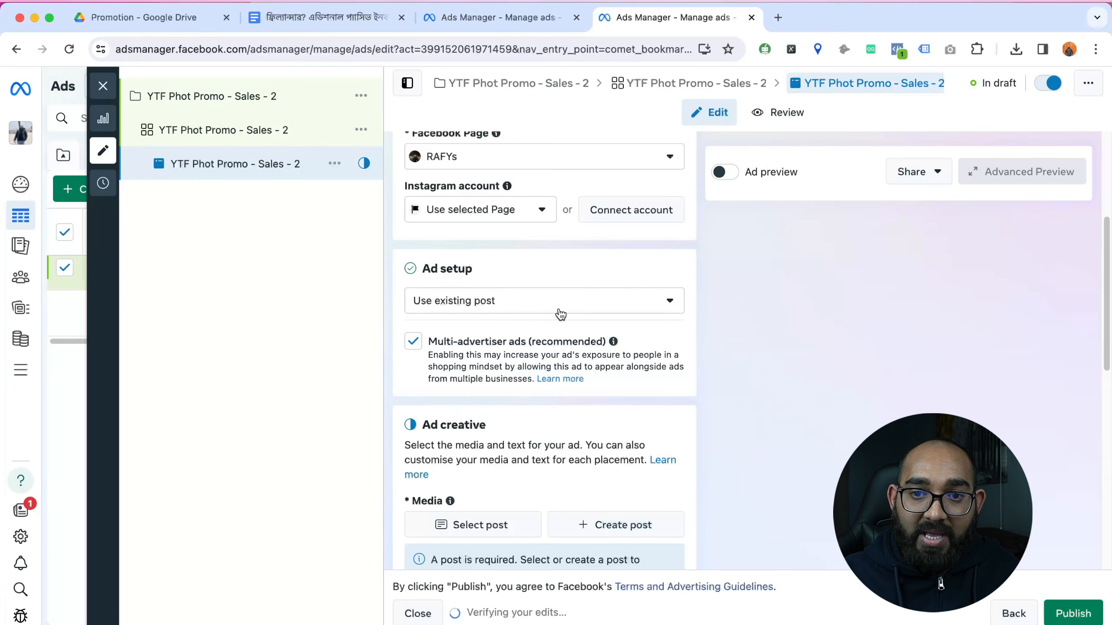
{"action": "scroll", "coordinate": [586, 314], "scroll_direction": "down", "scroll_amount": 3}
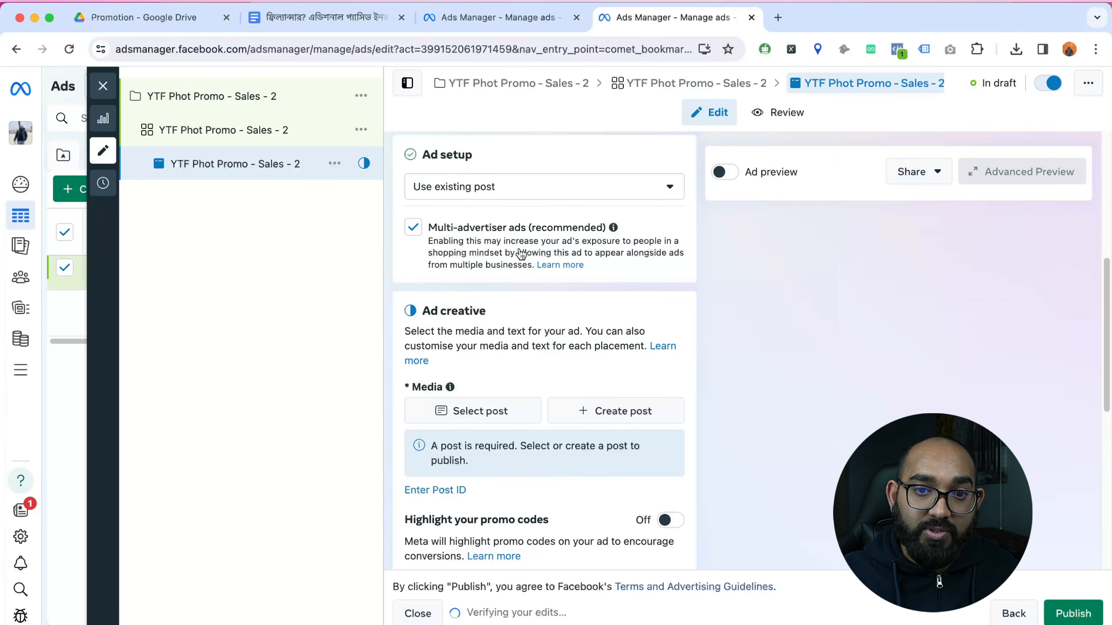
Step: Select the 31 March YouTube Mastery for Freelancers photo post as the ad creative from the Facebook posts
{"action": "scroll", "coordinate": [509, 371], "scroll_direction": "down", "scroll_amount": 1}
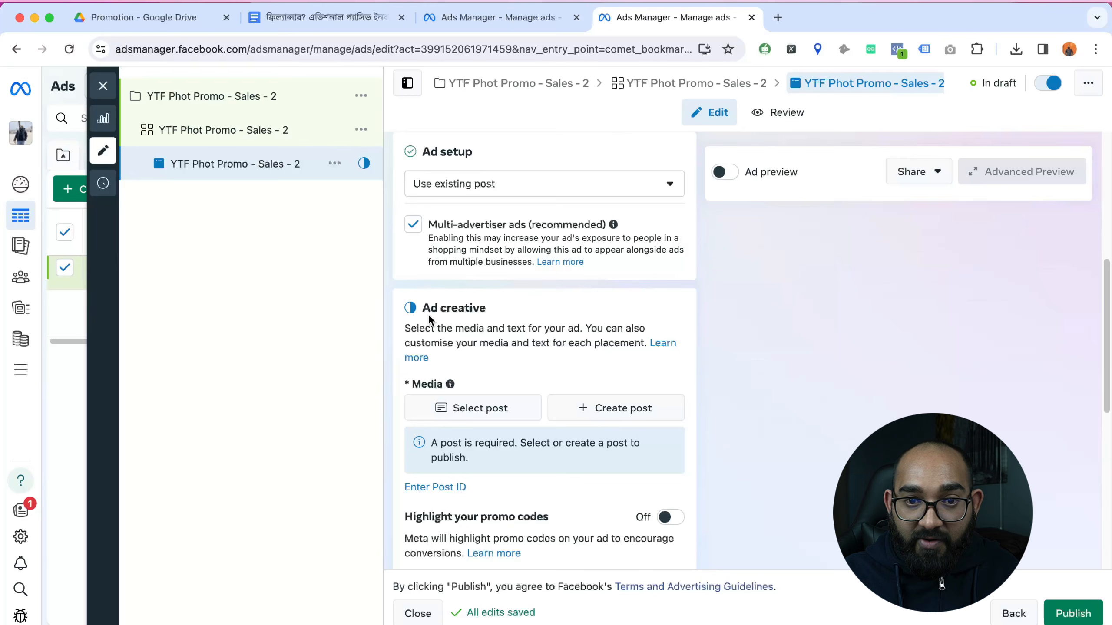
{"action": "left_click", "coordinate": [475, 416]}
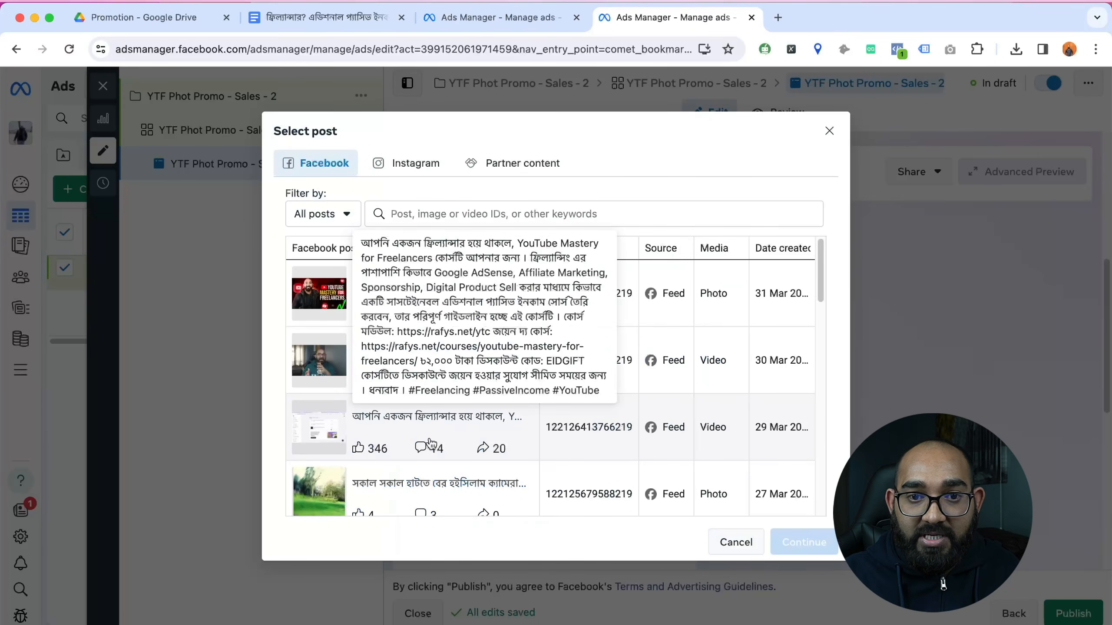
{"action": "left_click", "coordinate": [427, 298]}
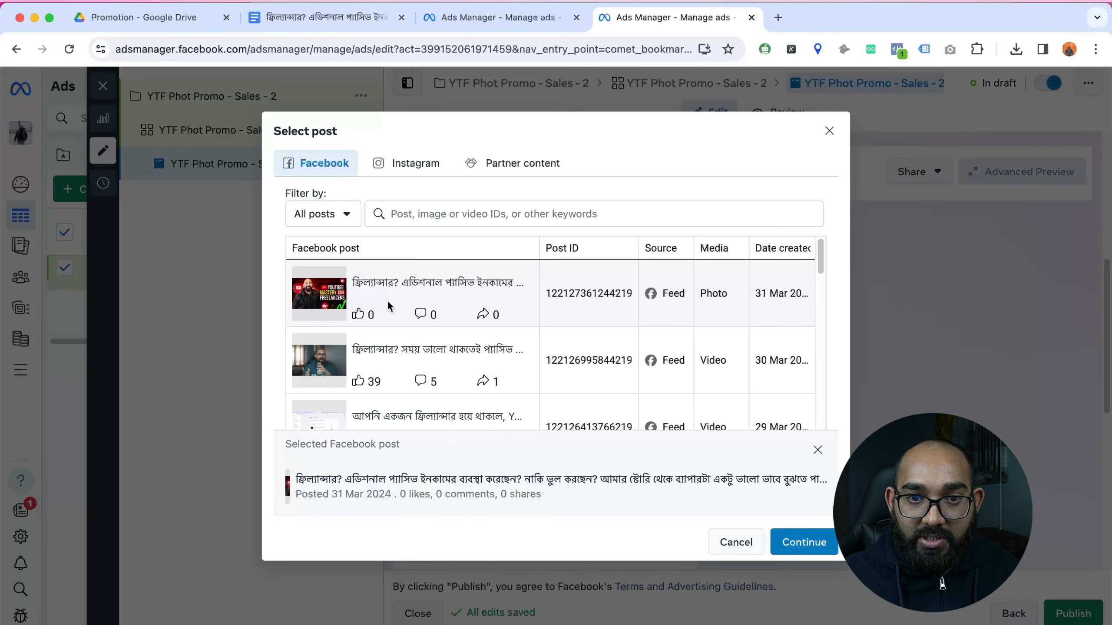
{"action": "left_click", "coordinate": [794, 542]}
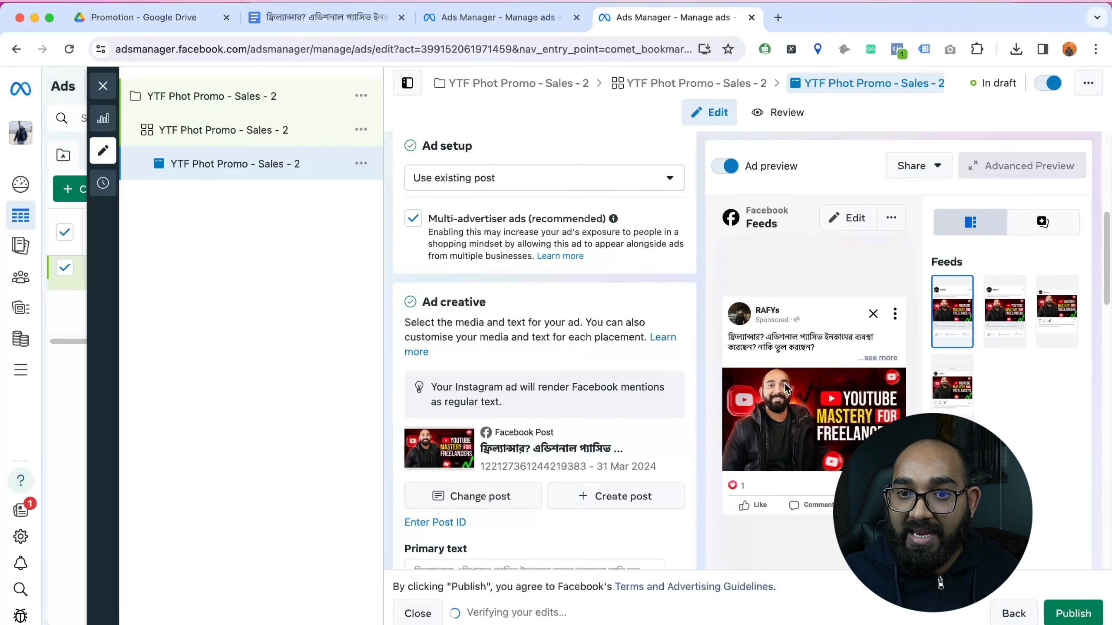
Step: Preview the ad in the Facebook profile feed, Instagram feed, Instagram profile feed and Facebook feed placements
{"action": "left_click", "coordinate": [1004, 312]}
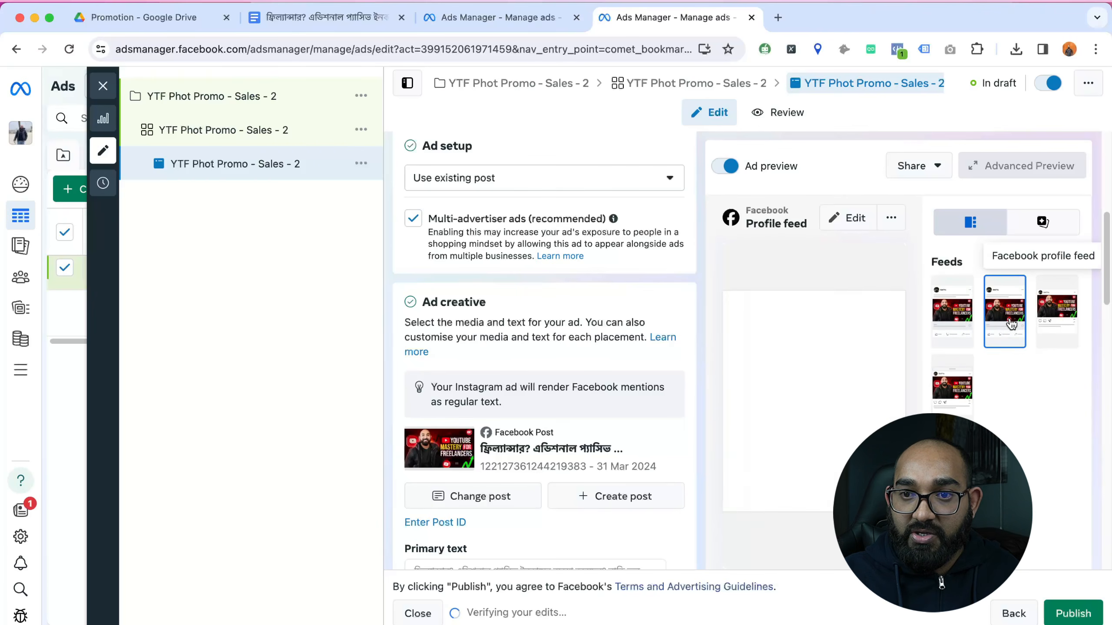
{"action": "left_click", "coordinate": [1068, 316]}
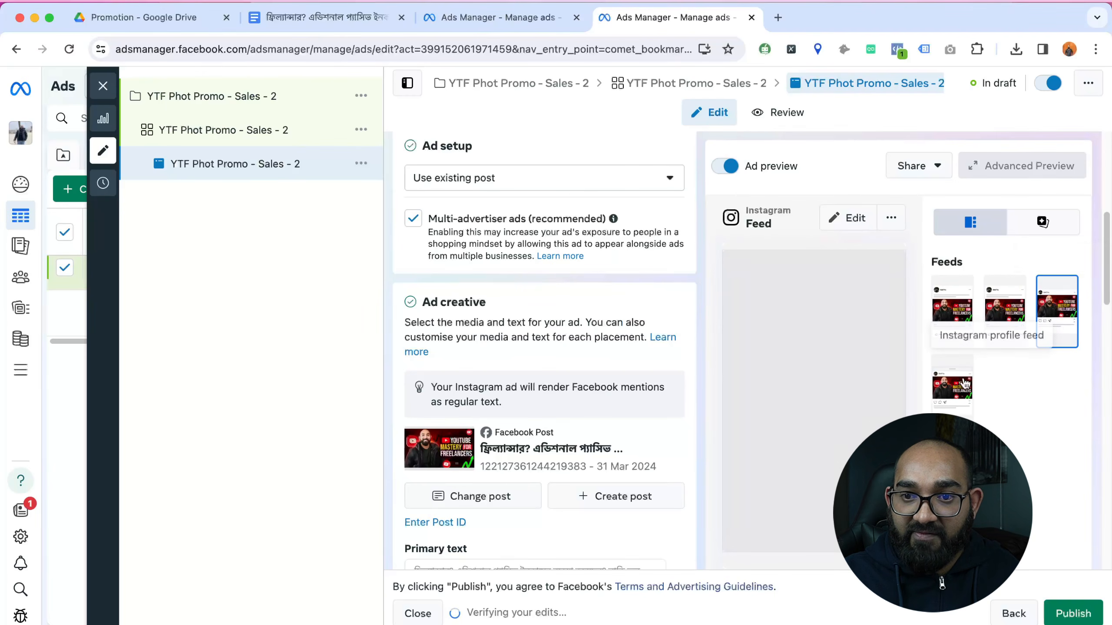
{"action": "left_click", "coordinate": [951, 382]}
{"action": "left_click", "coordinate": [952, 309]}
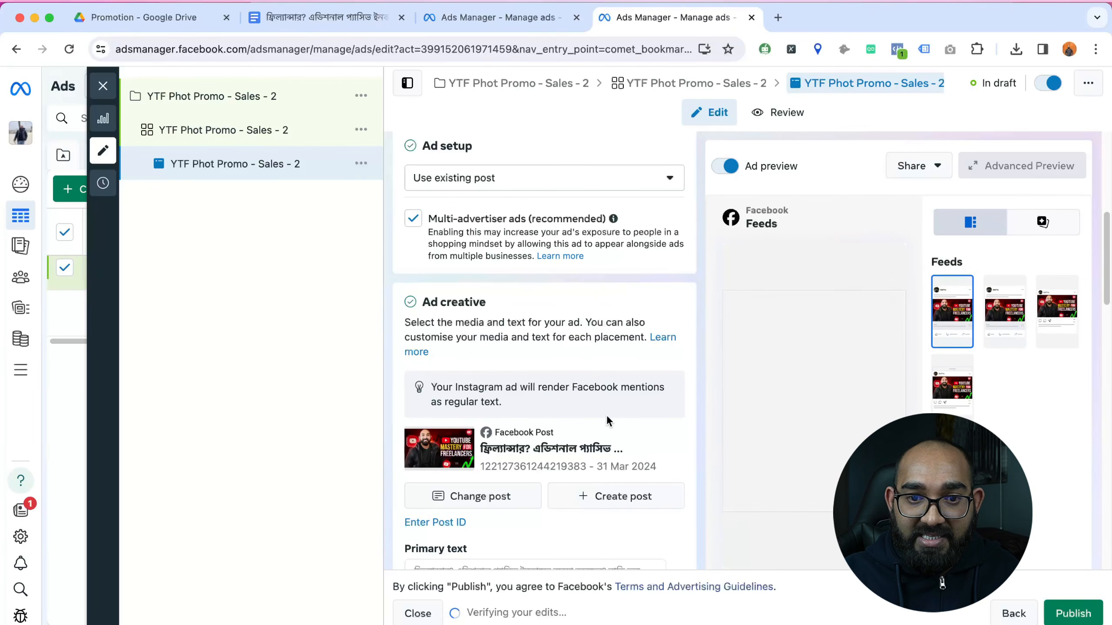
Step: Start adding a call to action to the selected post and choose Sign up as its type
{"action": "scroll", "coordinate": [606, 407], "scroll_direction": "down", "scroll_amount": 5}
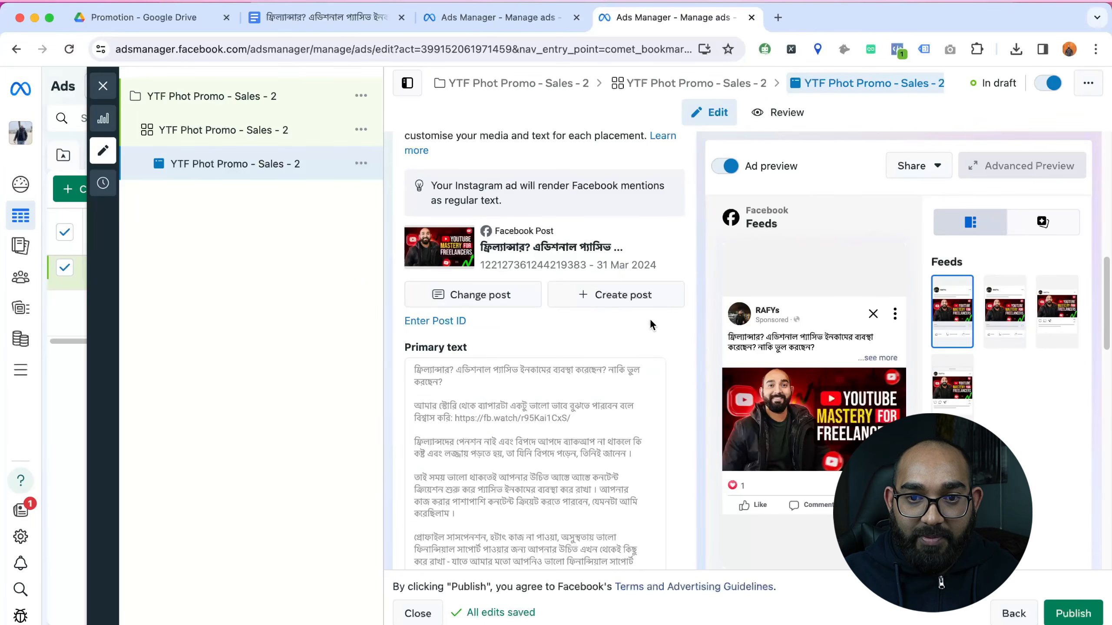
{"action": "scroll", "coordinate": [651, 320], "scroll_direction": "down", "scroll_amount": 8}
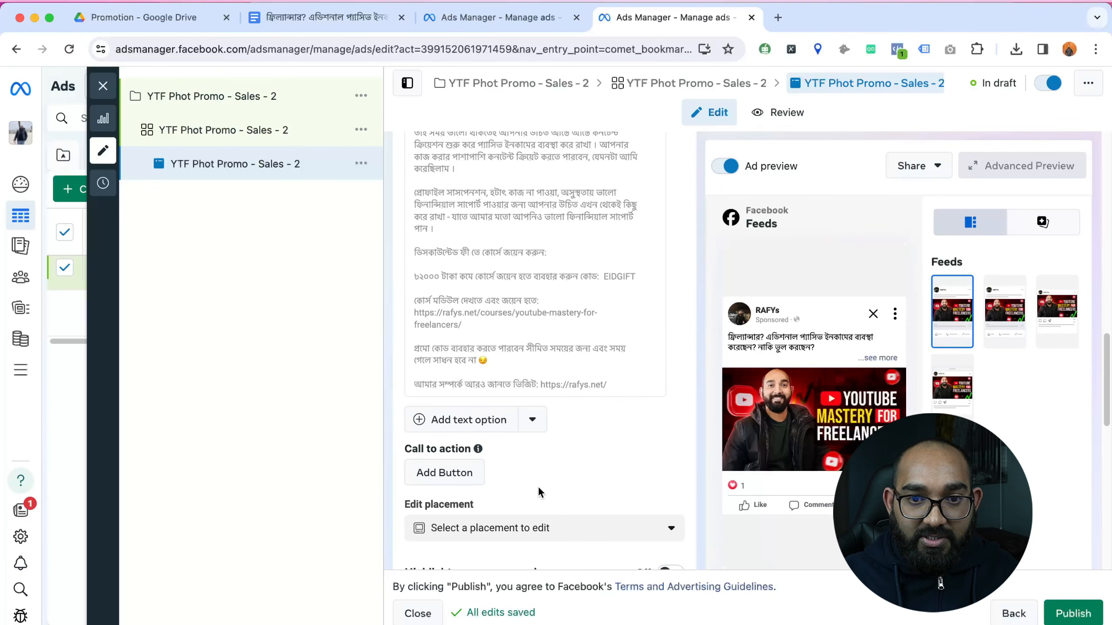
{"action": "scroll", "coordinate": [542, 245], "scroll_direction": "up", "scroll_amount": 1}
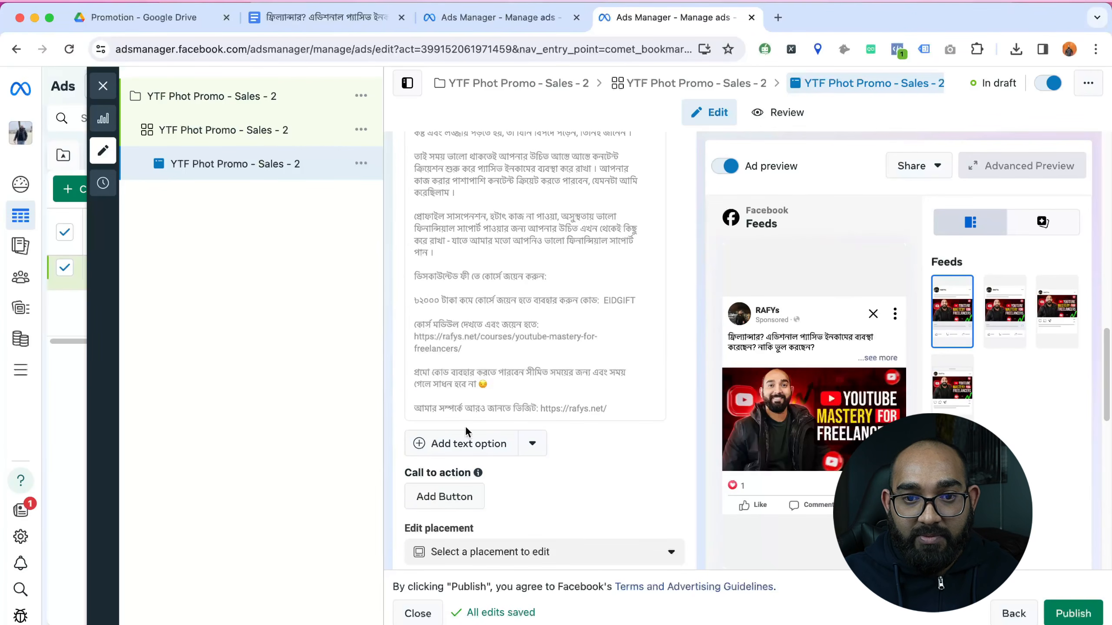
{"action": "scroll", "coordinate": [549, 340], "scroll_direction": "down", "scroll_amount": 1}
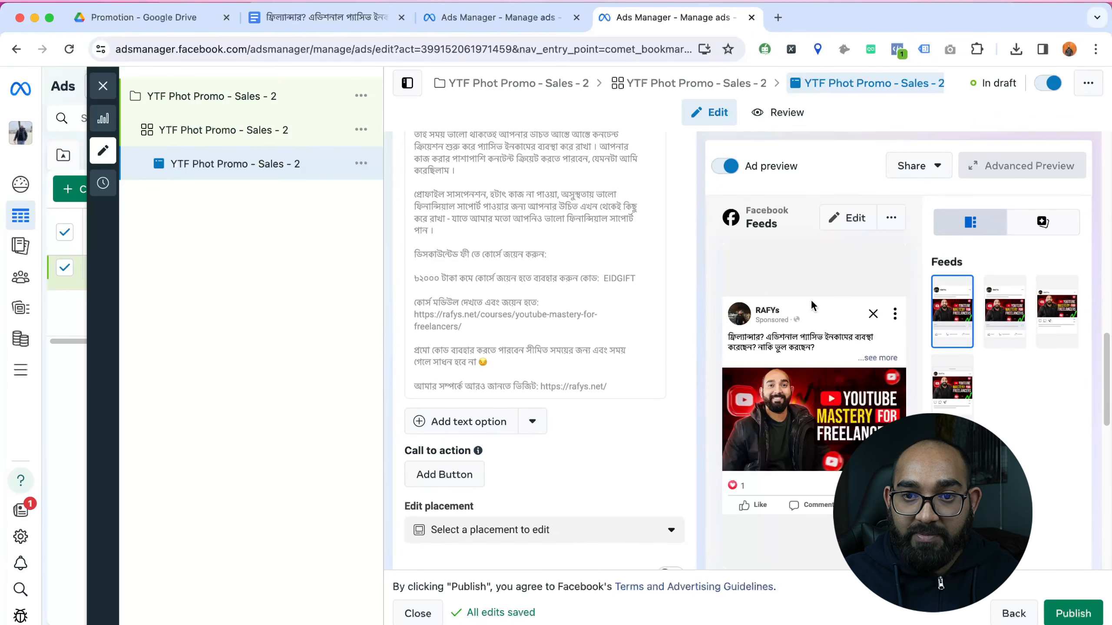
{"action": "scroll", "coordinate": [581, 414], "scroll_direction": "down", "scroll_amount": 1}
{"action": "scroll", "coordinate": [513, 447], "scroll_direction": "down", "scroll_amount": 1}
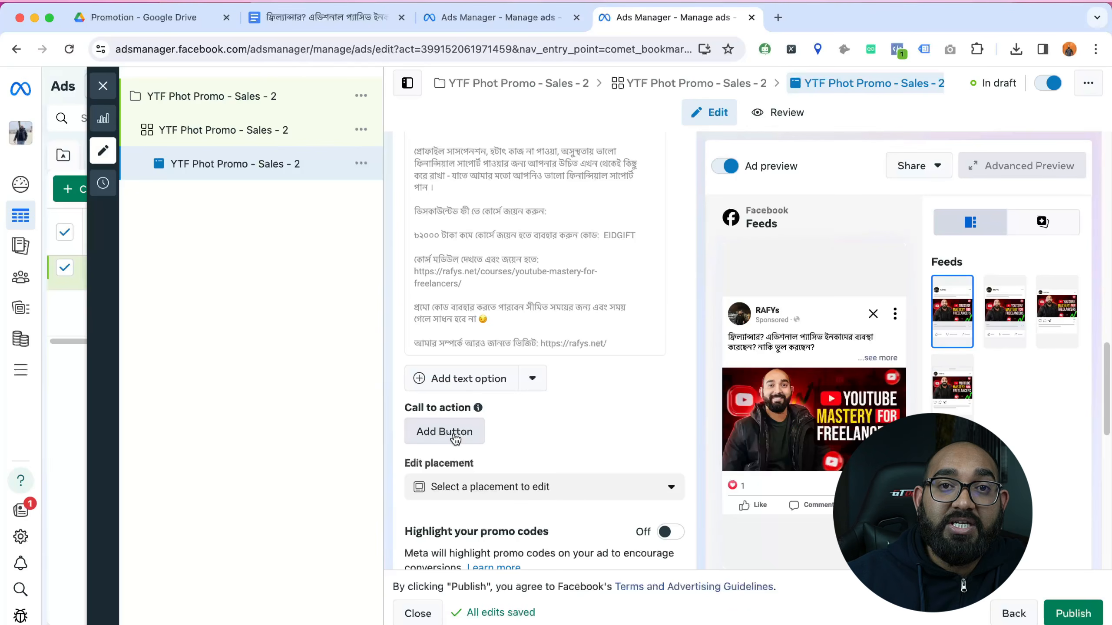
{"action": "left_click", "coordinate": [428, 434]}
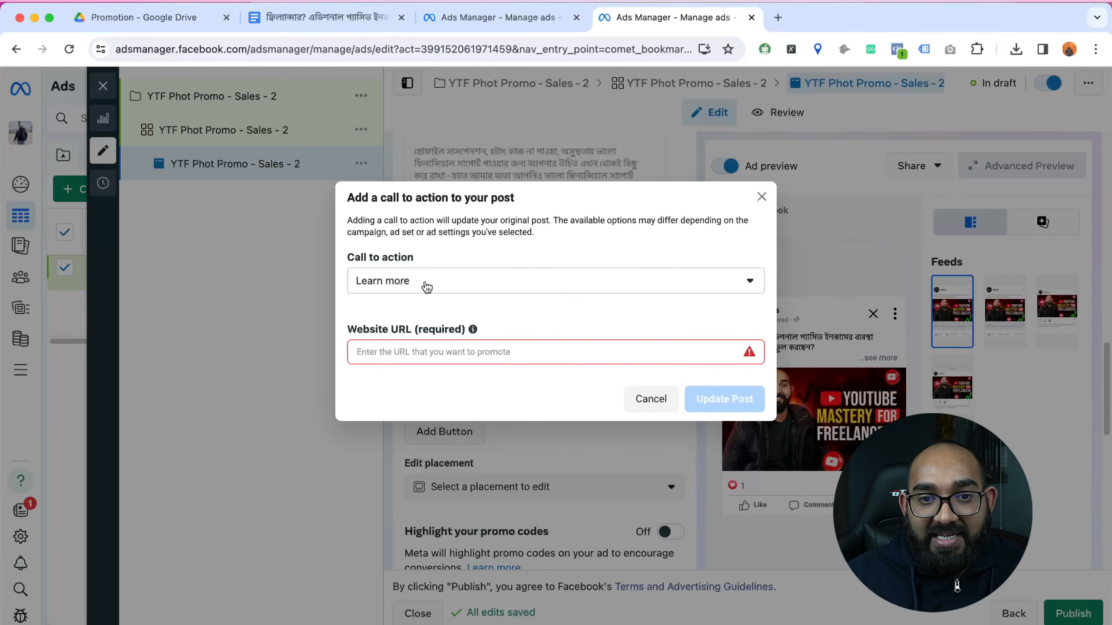
{"action": "left_click", "coordinate": [422, 284]}
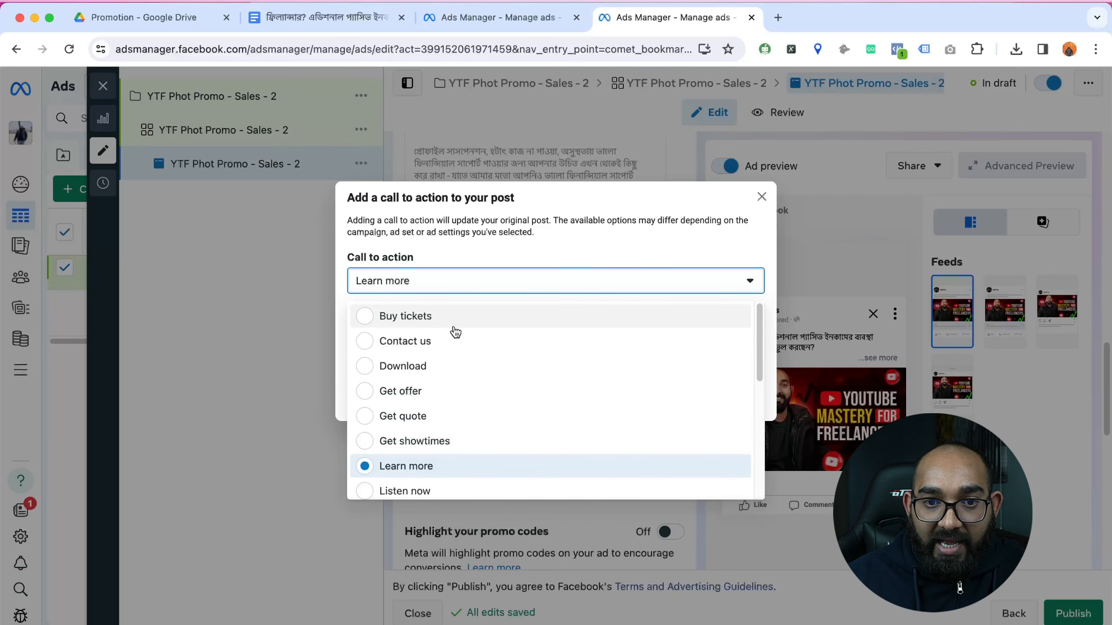
{"action": "scroll", "coordinate": [493, 445], "scroll_direction": "down", "scroll_amount": 4}
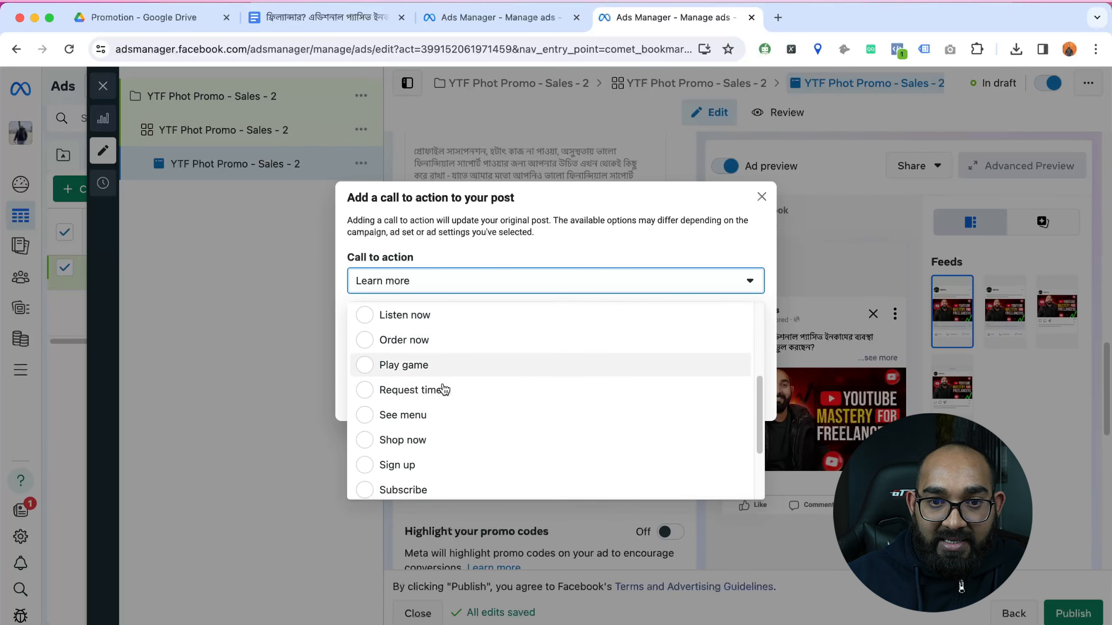
{"action": "left_click", "coordinate": [428, 463]}
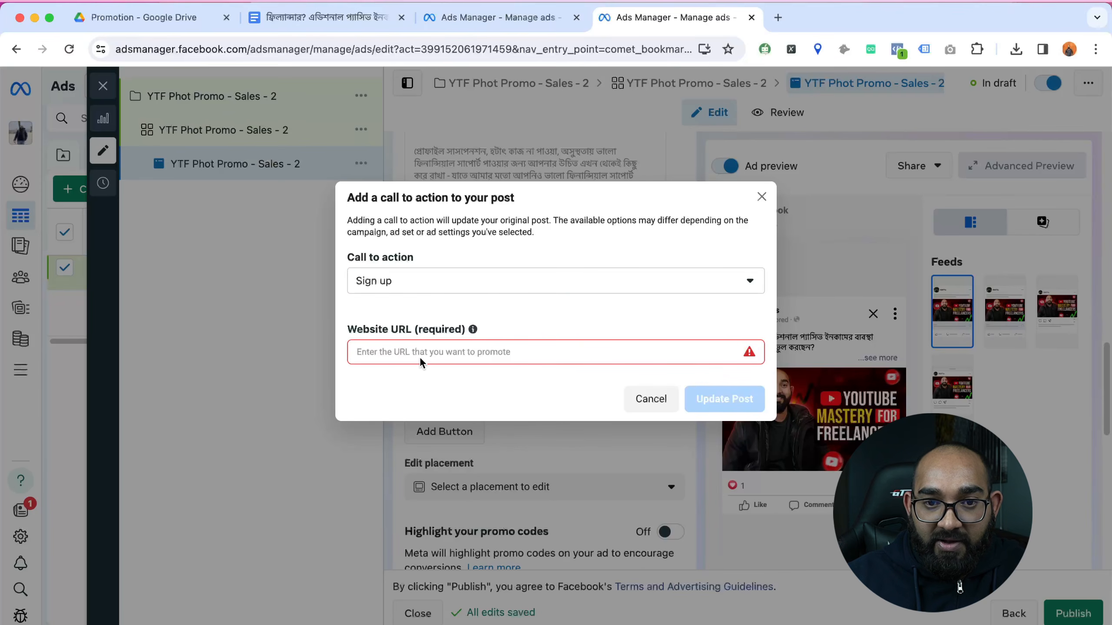
{"action": "left_click", "coordinate": [459, 353]}
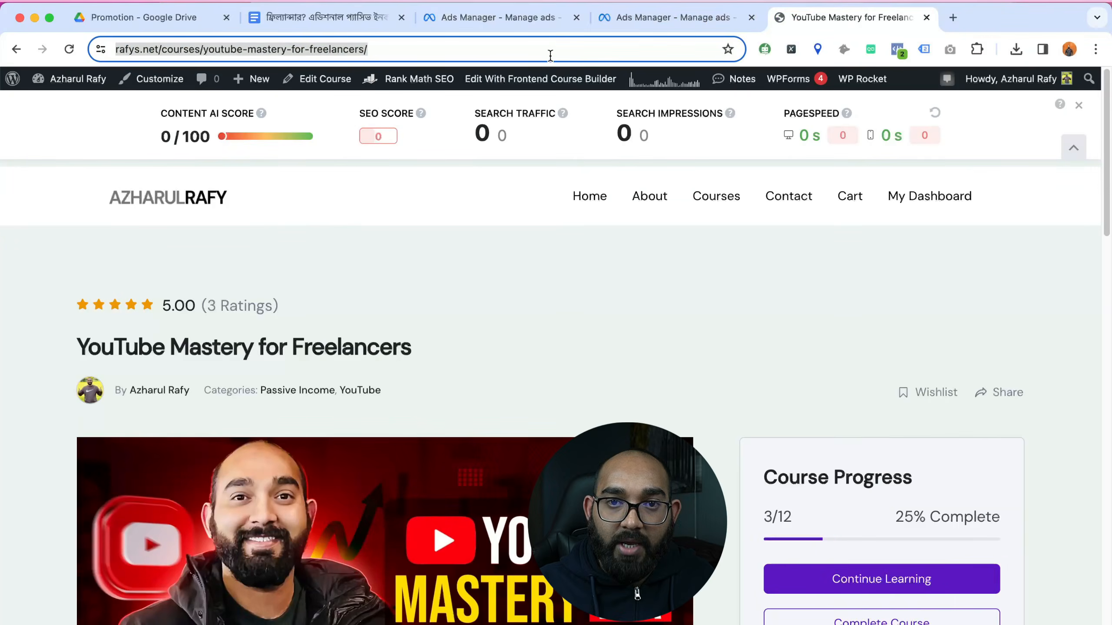
{"action": "left_click", "coordinate": [552, 52]}
{"action": "key", "text": "super+a"}
{"action": "key", "text": "super+c"}
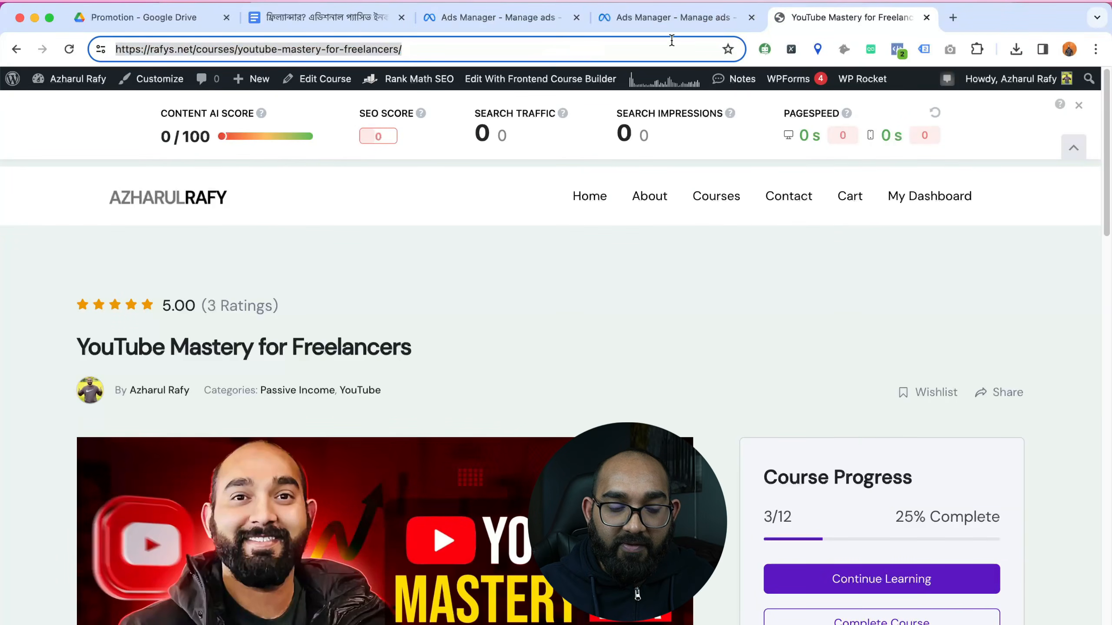
{"action": "key", "text": "BackSpace"}
{"action": "left_click", "coordinate": [673, 24]}
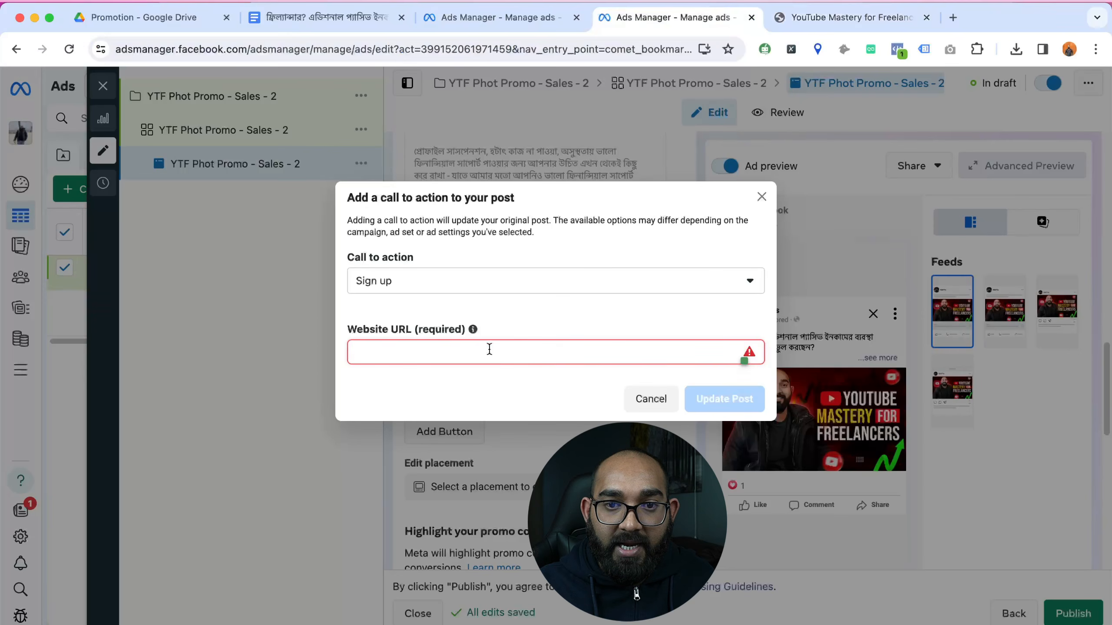
{"action": "key", "text": "super+v"}
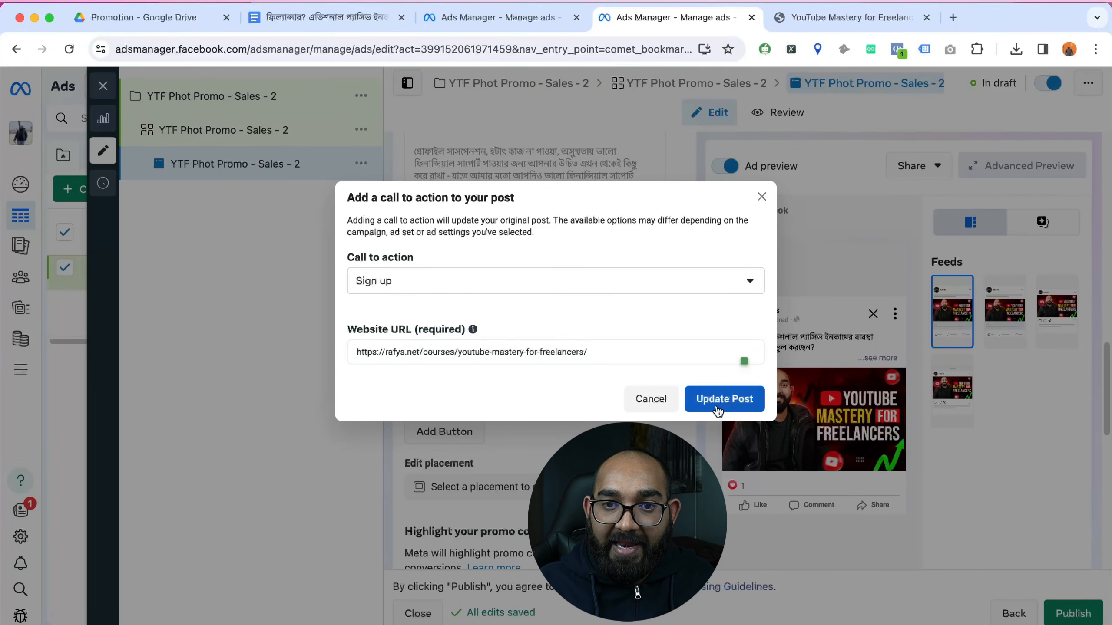
{"action": "left_click", "coordinate": [721, 407]}
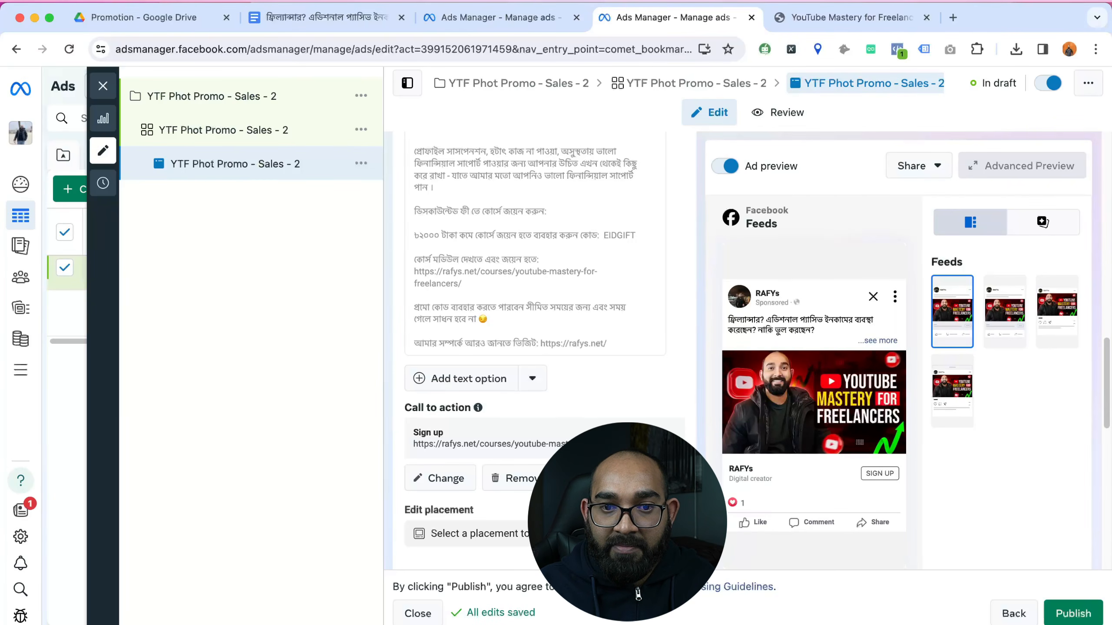
Step: Look over the ad's placement editing options, promo code, Advantage+ creative and tracking settings
{"action": "scroll", "coordinate": [609, 462], "scroll_direction": "down", "scroll_amount": 1}
{"action": "scroll", "coordinate": [534, 306], "scroll_direction": "down", "scroll_amount": 5}
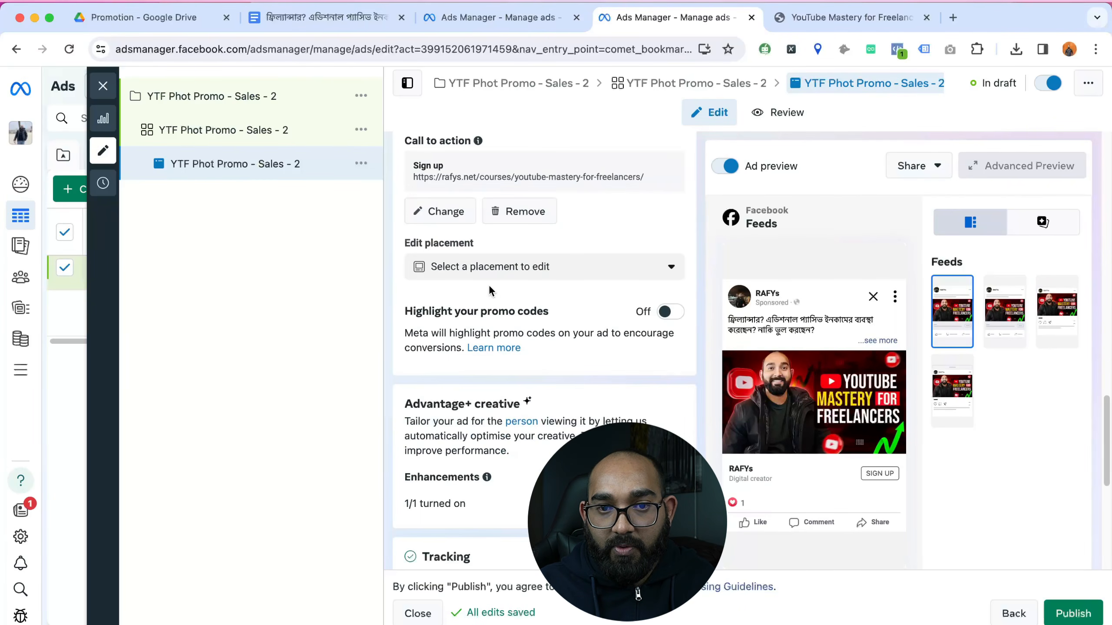
{"action": "left_click", "coordinate": [518, 267]}
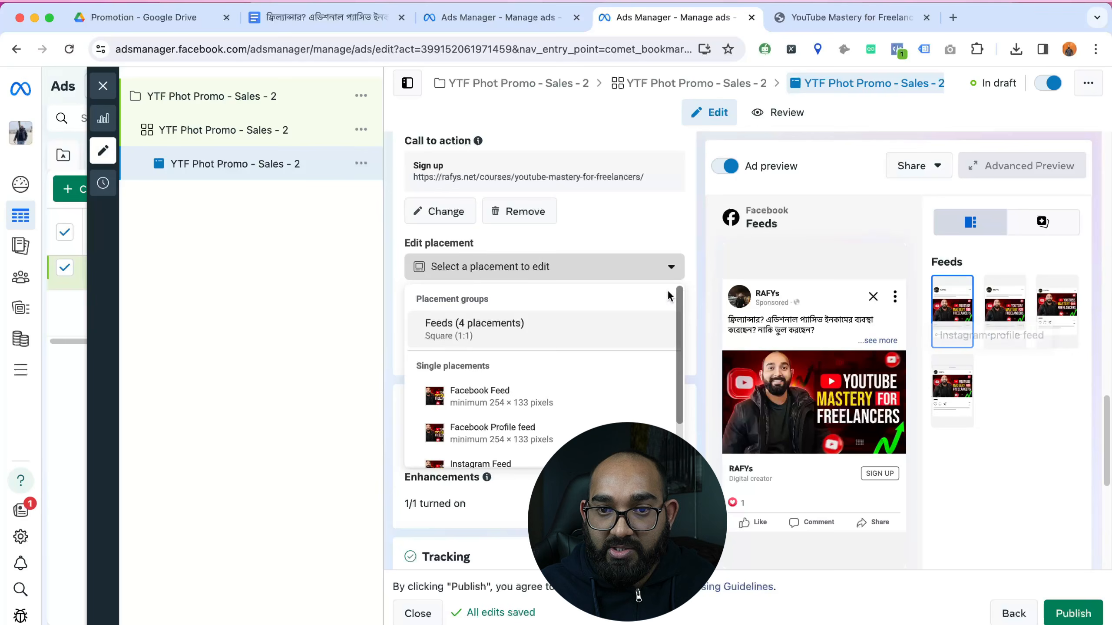
{"action": "left_click", "coordinate": [653, 268]}
{"action": "scroll", "coordinate": [627, 315], "scroll_direction": "up", "scroll_amount": 1}
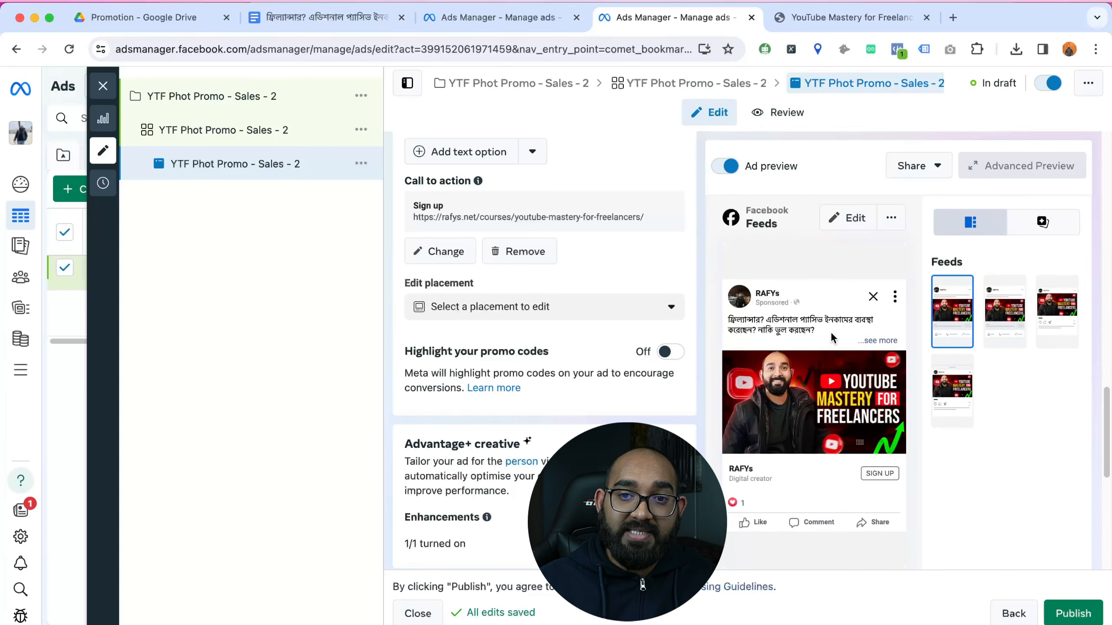
{"action": "scroll", "coordinate": [657, 396], "scroll_direction": "down", "scroll_amount": 6}
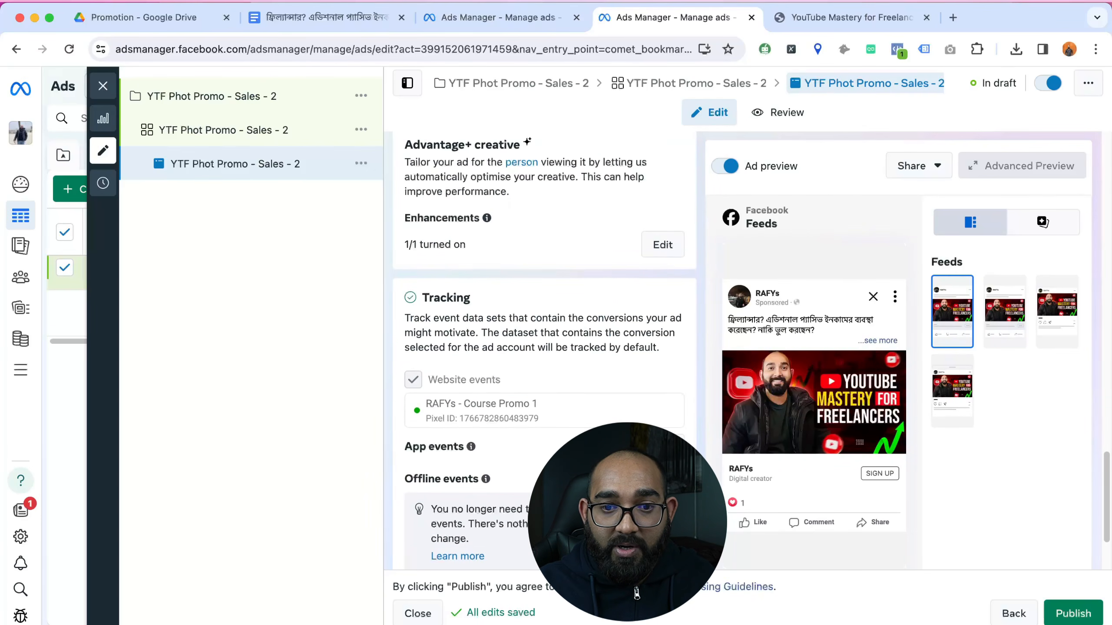
{"action": "scroll", "coordinate": [635, 400], "scroll_direction": "up", "scroll_amount": 5}
{"action": "scroll", "coordinate": [609, 407], "scroll_direction": "up", "scroll_amount": 7}
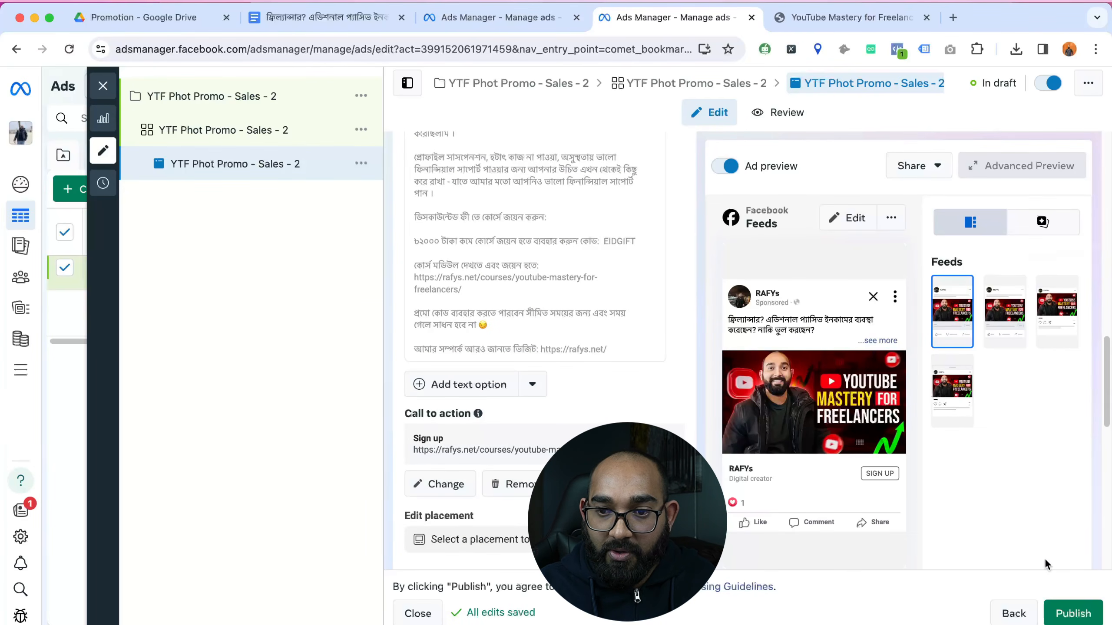
Step: Review the ad's summary, including its website URL, post text and Meta pixel, and its Facebook profile and Instagram feed previews
{"action": "left_click", "coordinate": [783, 114]}
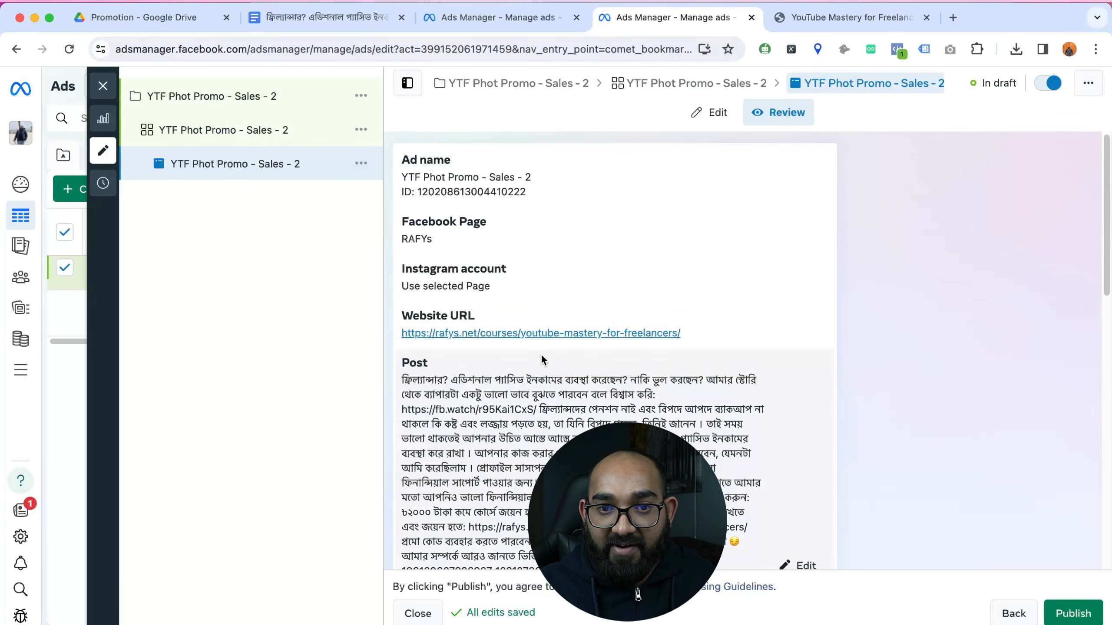
{"action": "scroll", "coordinate": [547, 366], "scroll_direction": "down", "scroll_amount": 3}
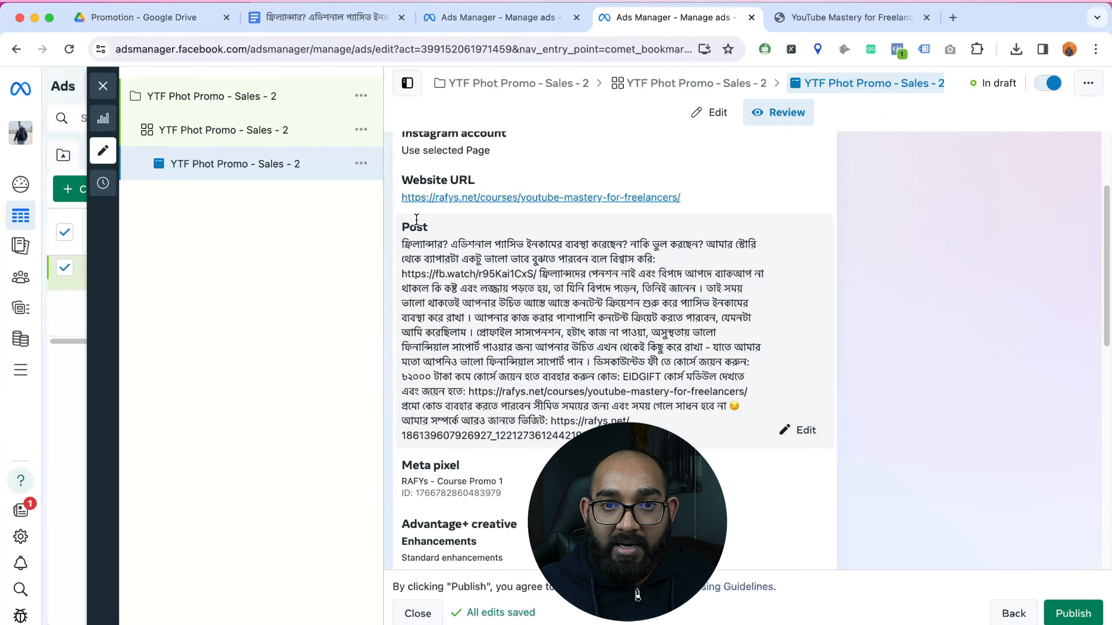
{"action": "scroll", "coordinate": [437, 346], "scroll_direction": "down", "scroll_amount": 3}
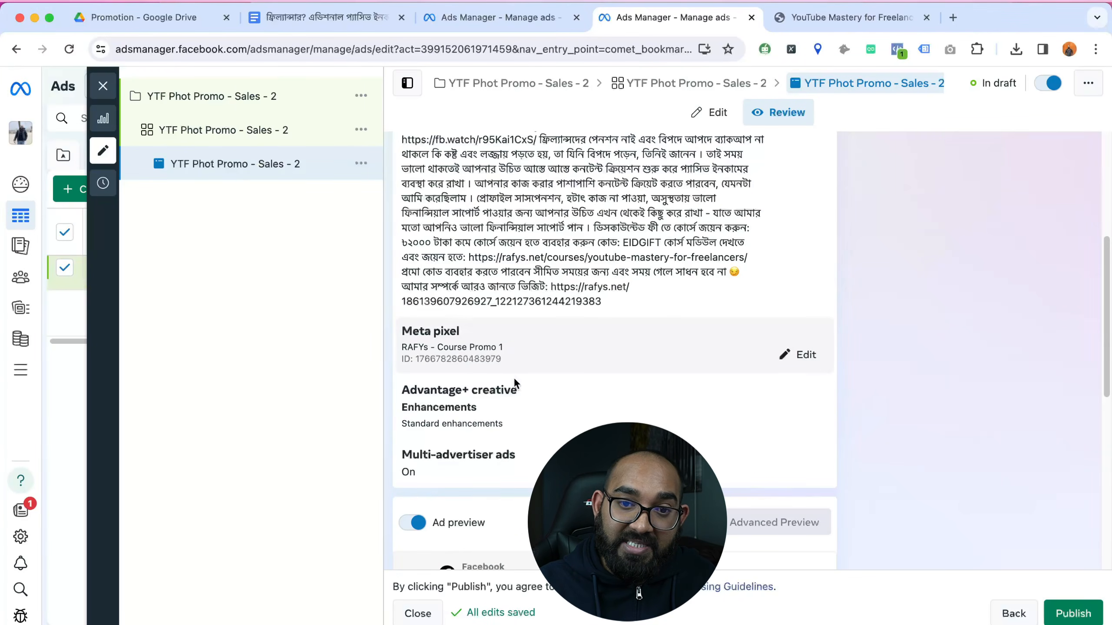
{"action": "scroll", "coordinate": [569, 394], "scroll_direction": "down", "scroll_amount": 1}
{"action": "scroll", "coordinate": [598, 408], "scroll_direction": "down", "scroll_amount": 6}
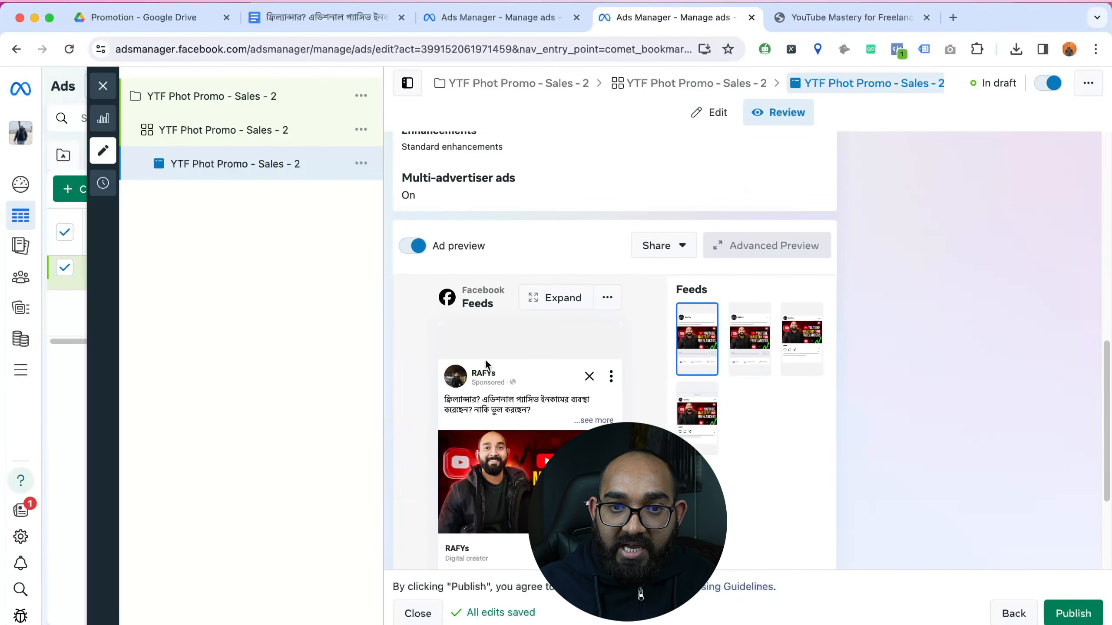
{"action": "scroll", "coordinate": [753, 277], "scroll_direction": "down", "scroll_amount": 3}
{"action": "left_click", "coordinate": [739, 228]}
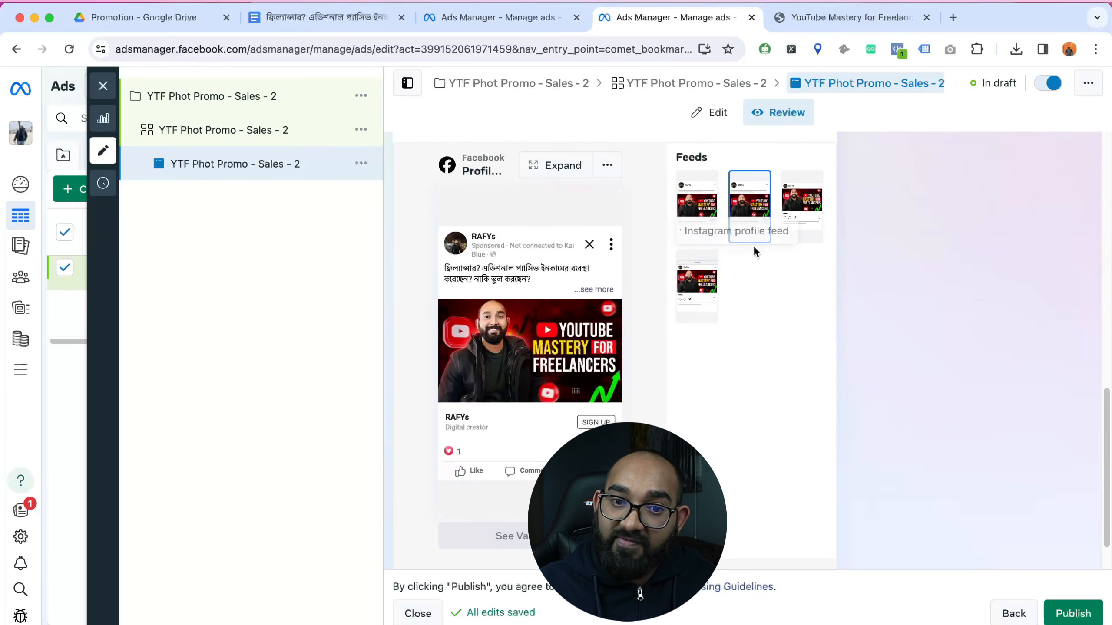
{"action": "left_click", "coordinate": [796, 205]}
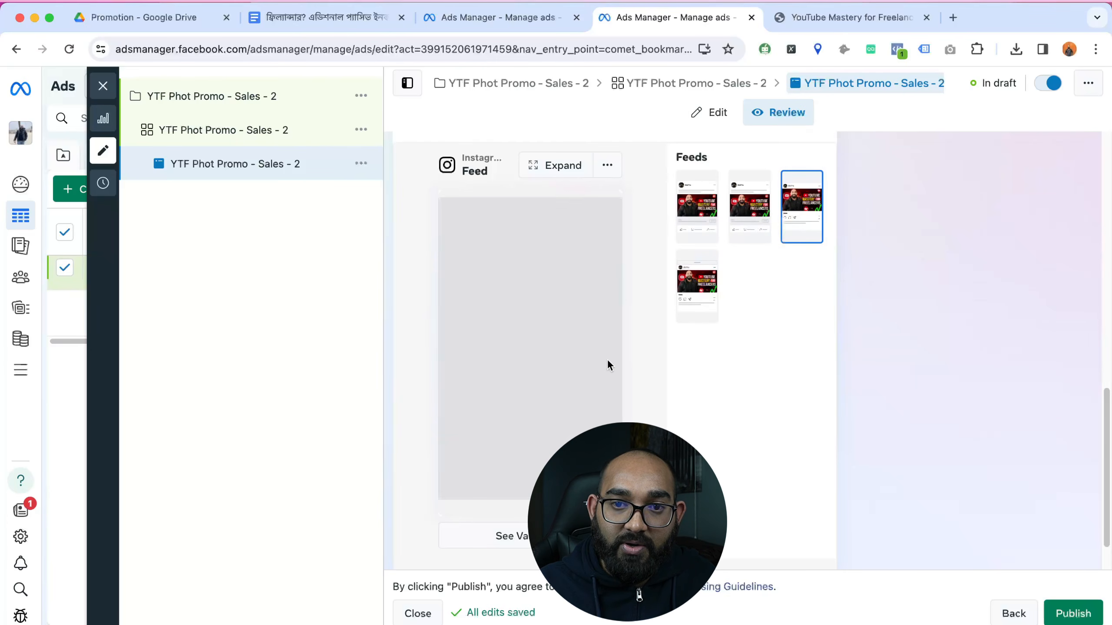
{"action": "scroll", "coordinate": [807, 424], "scroll_direction": "down", "scroll_amount": 10}
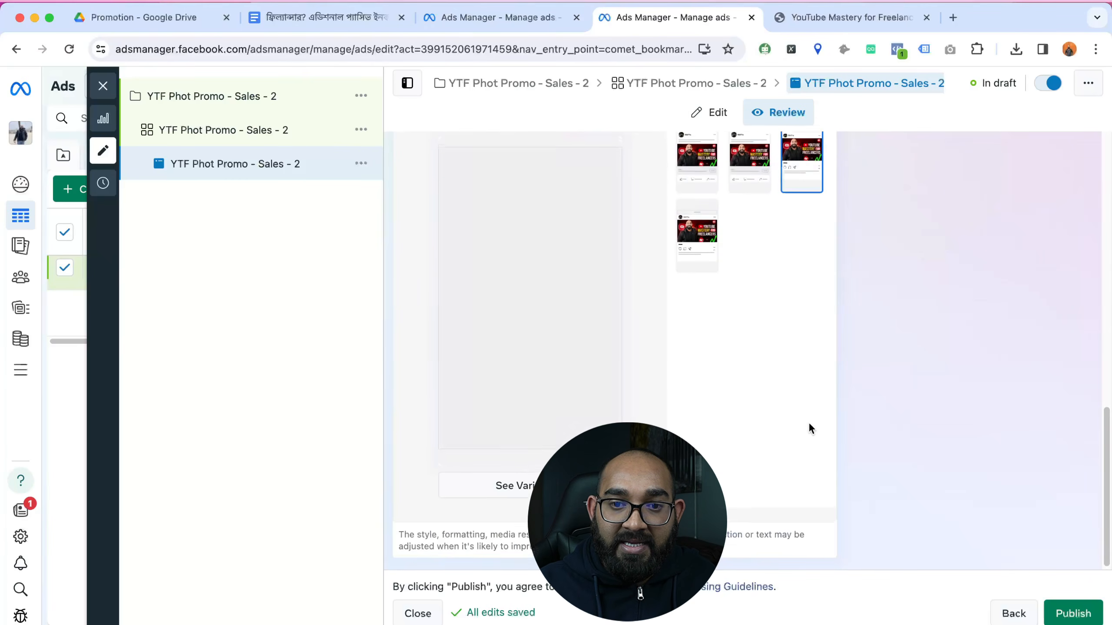
Step: Publish the YTF Phot Promo - Sales - 2 campaign with its ad set and ad
{"action": "scroll", "coordinate": [717, 426], "scroll_direction": "up", "scroll_amount": 5}
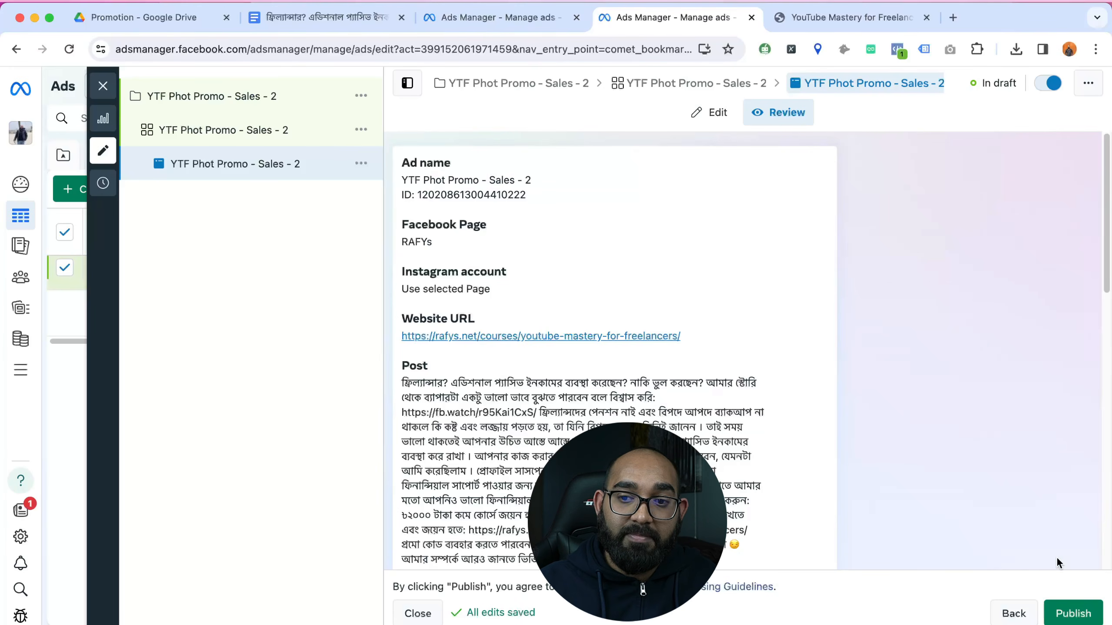
{"action": "left_click", "coordinate": [1075, 614]}
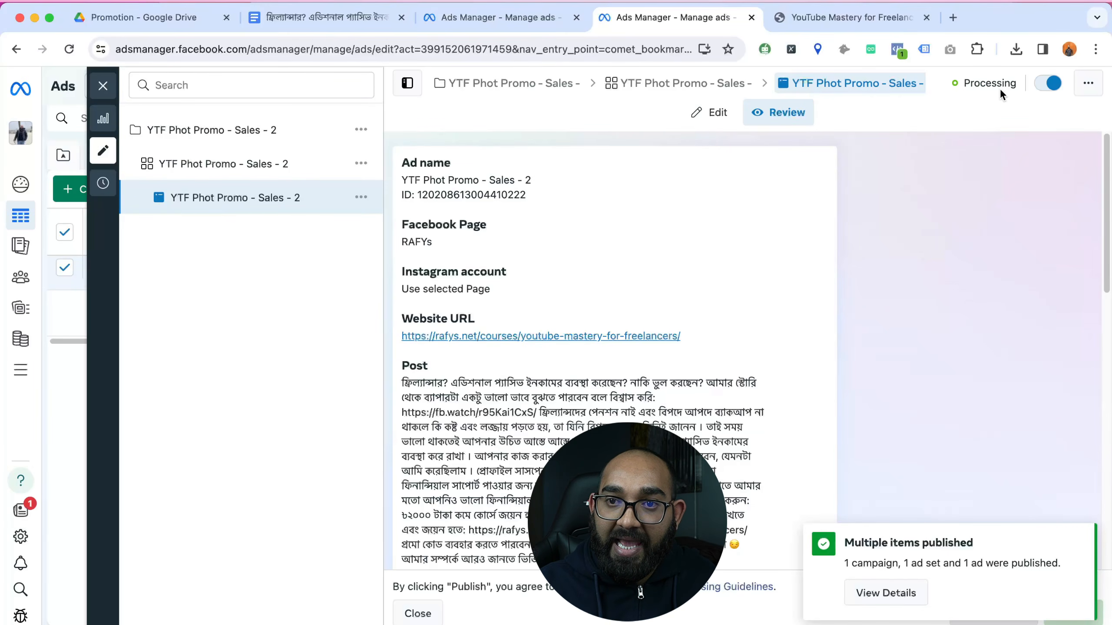
Step: Close the ad editor and reload the ads list to check the delivery status of YTF Phot Promo - Sales - 2
{"action": "left_click", "coordinate": [103, 86]}
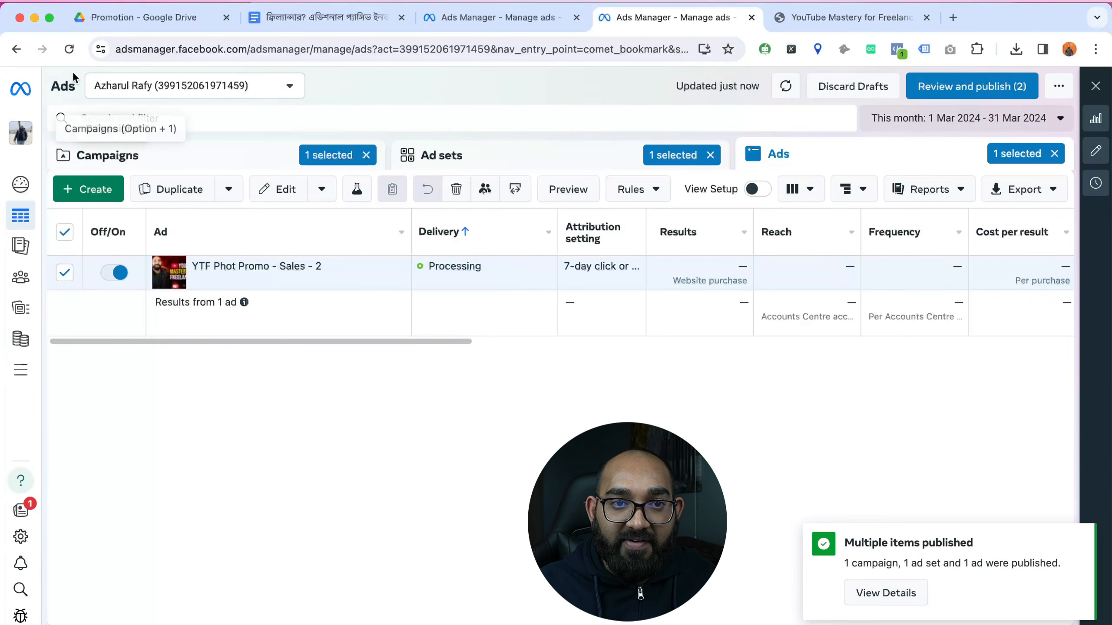
{"action": "left_click", "coordinate": [68, 52]}
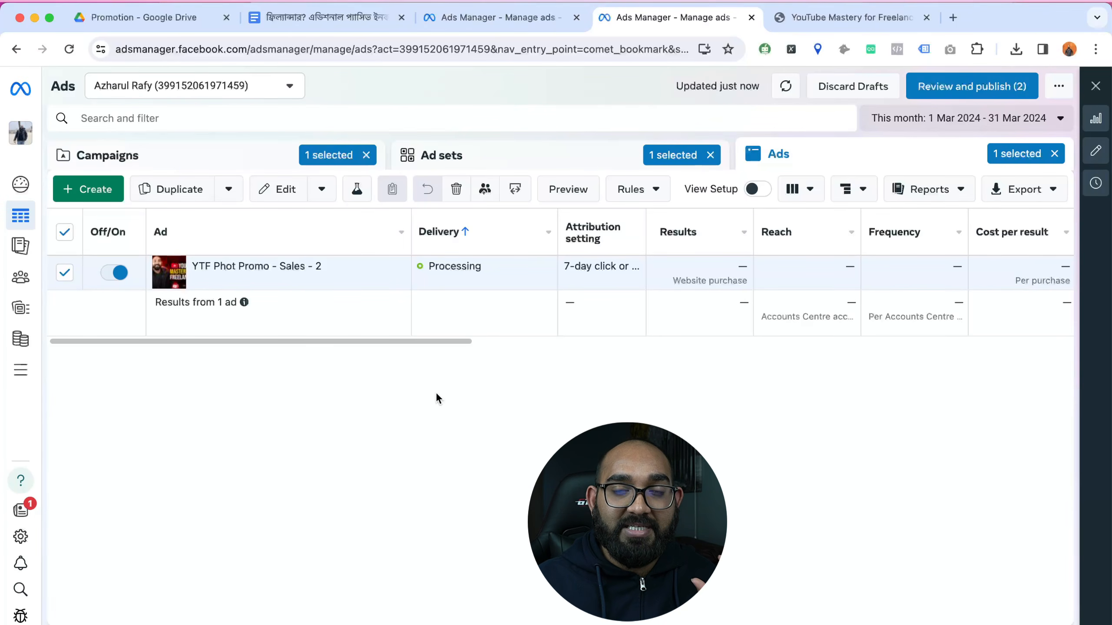
{"action": "mouse_move", "coordinate": [498, 265]}
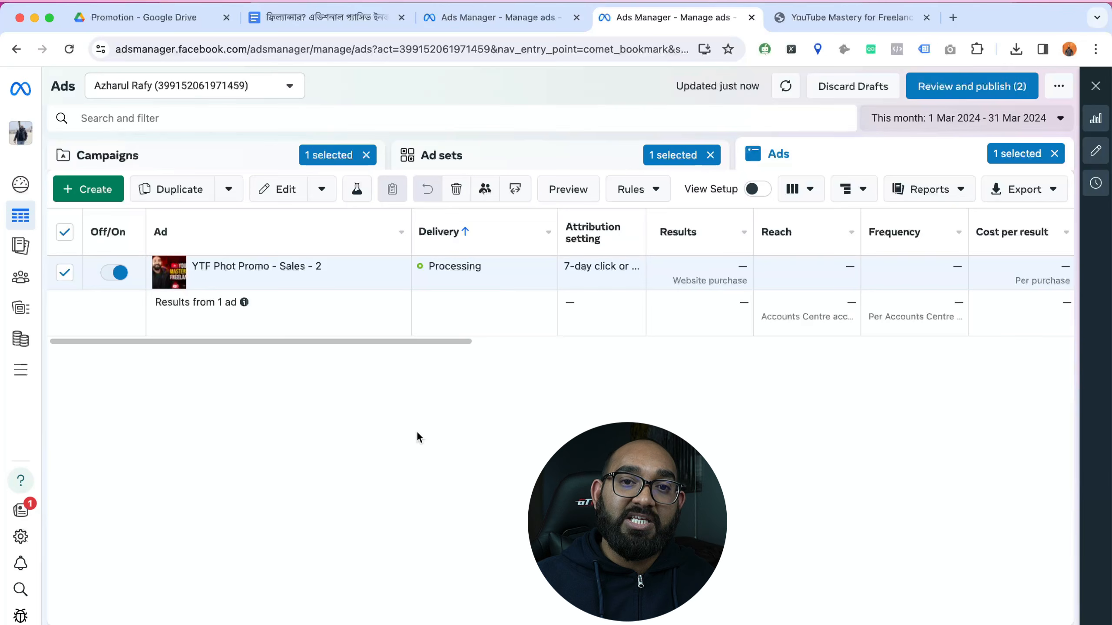
Step: Refresh Ads Manager and go back to the full campaigns list to view the published campaign among the others
{"action": "left_click", "coordinate": [75, 52]}
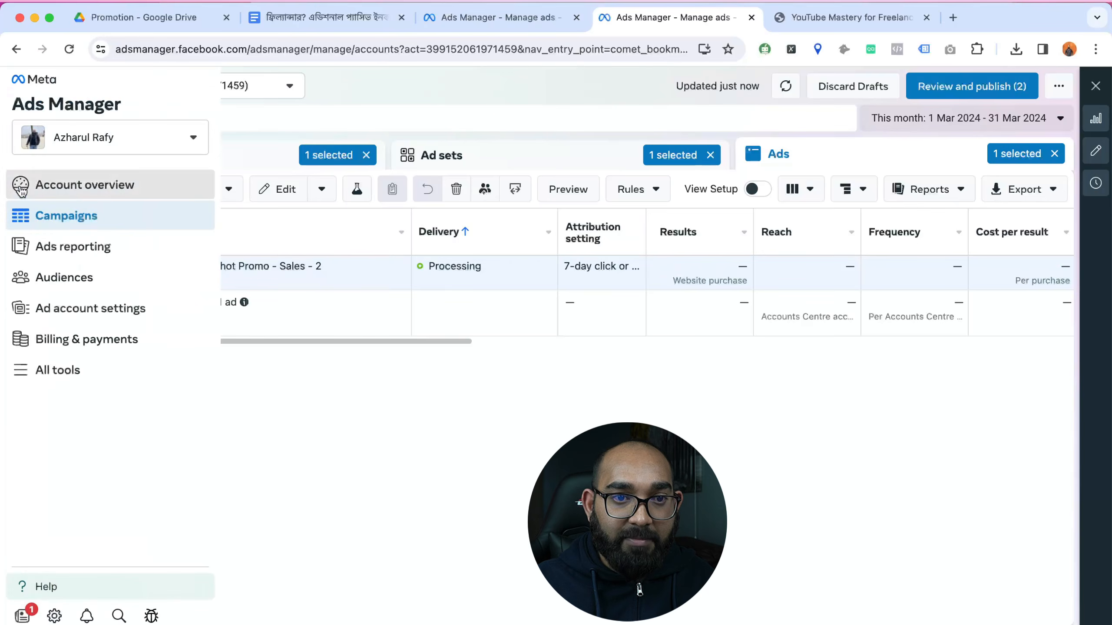
{"action": "left_click", "coordinate": [64, 187]}
{"action": "left_click", "coordinate": [20, 215]}
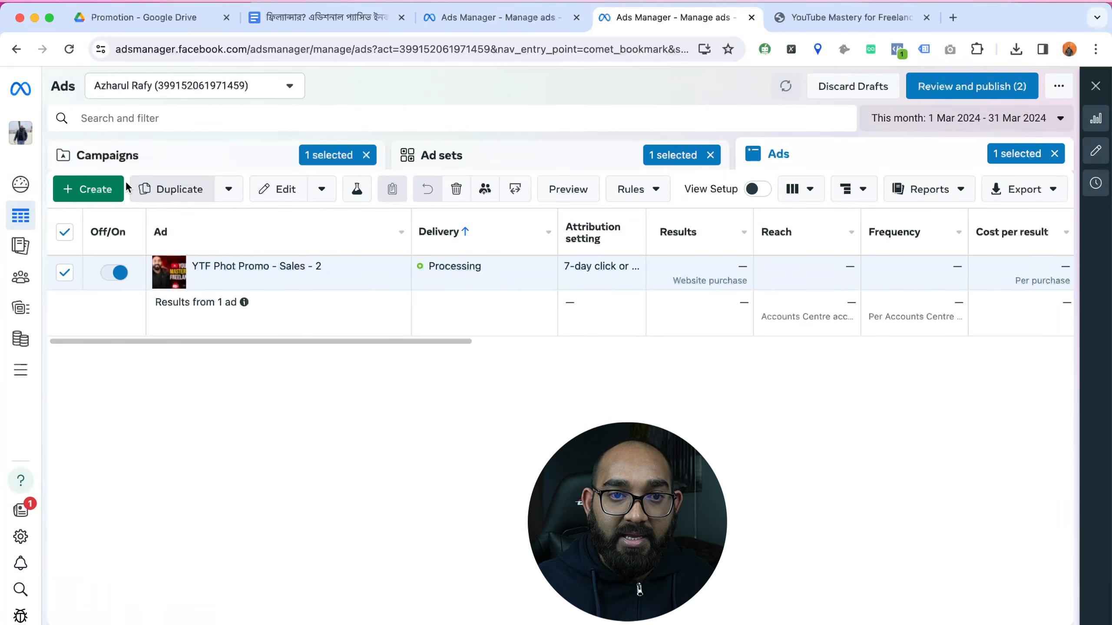
{"action": "left_click", "coordinate": [99, 155]}
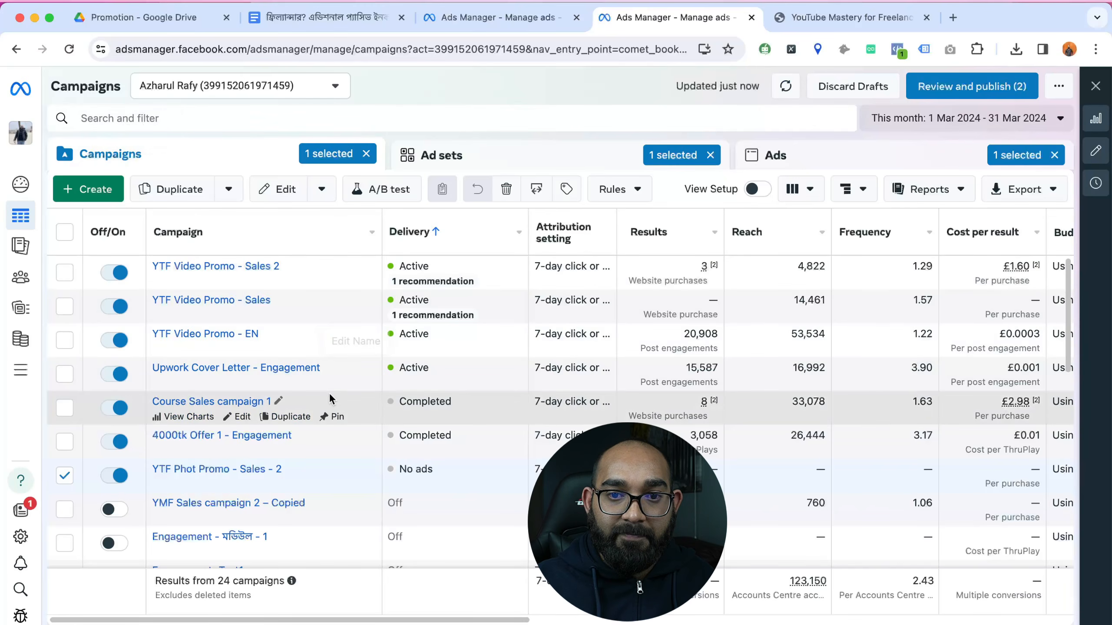